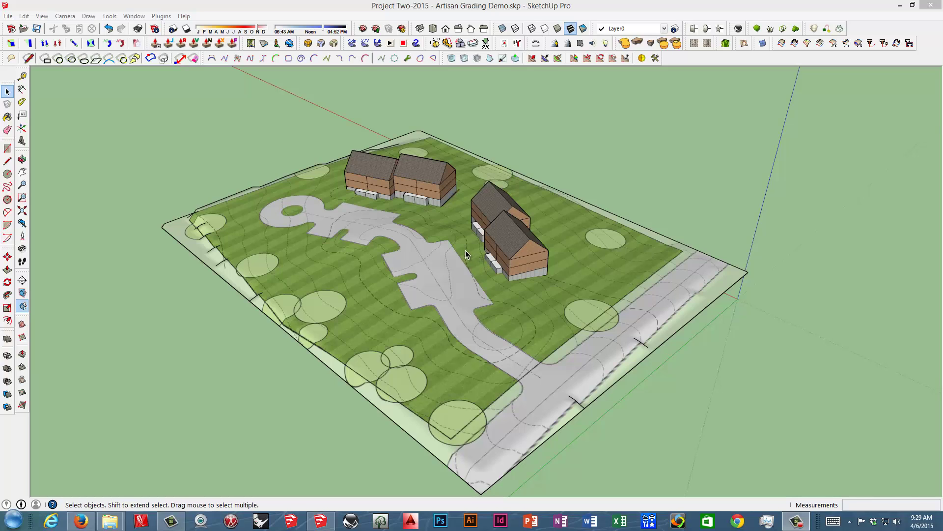
Examine the terrain model with houses, the flat plan image and the linework stacked above it
click(24, 306)
click(22, 210)
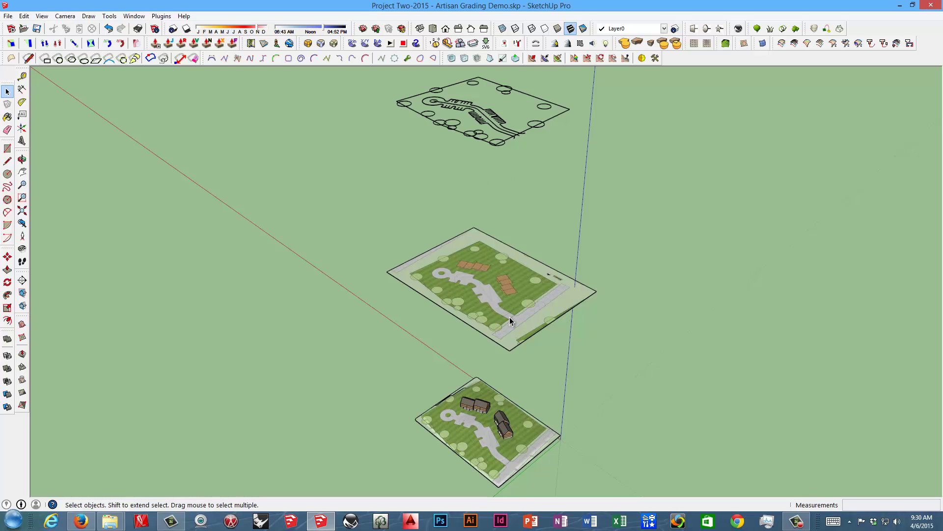
scroll(516, 317, up, 5)
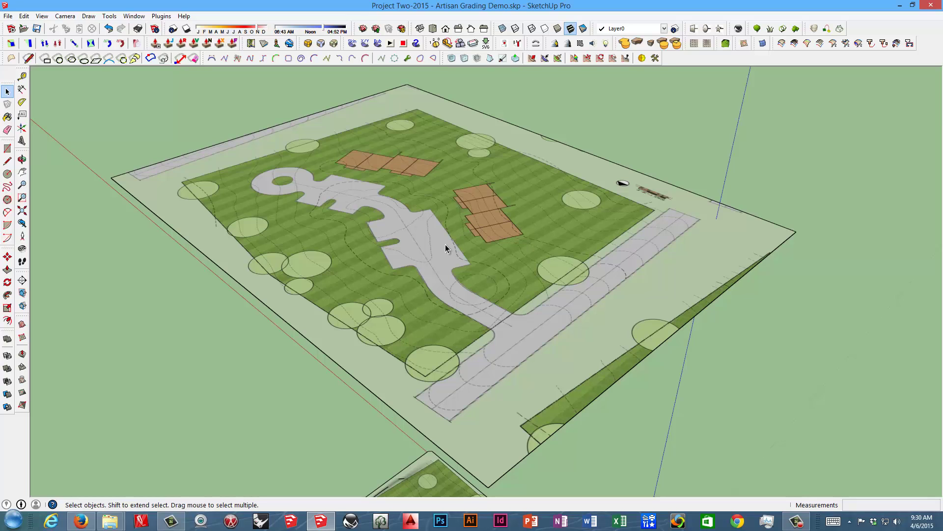
middle_drag(486, 249, 449, 231)
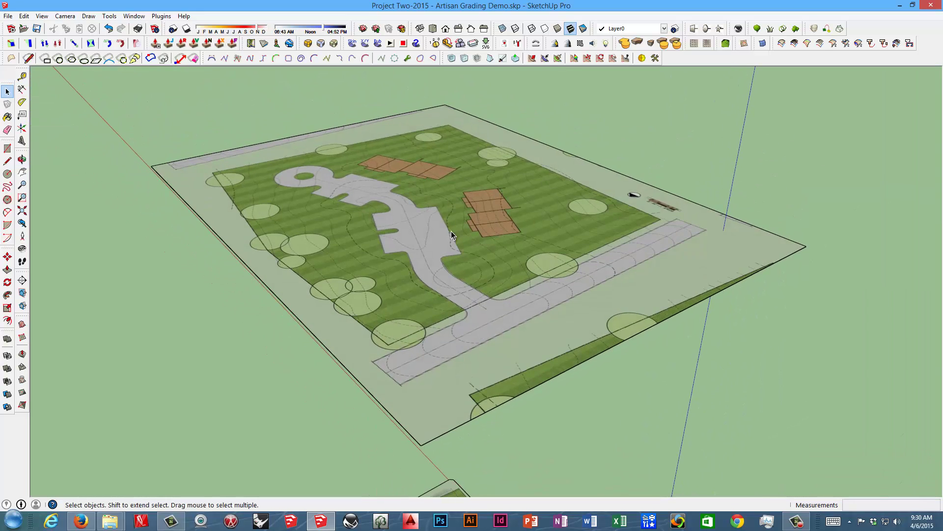
scroll(475, 225, down, 6)
scroll(467, 410, up, 5)
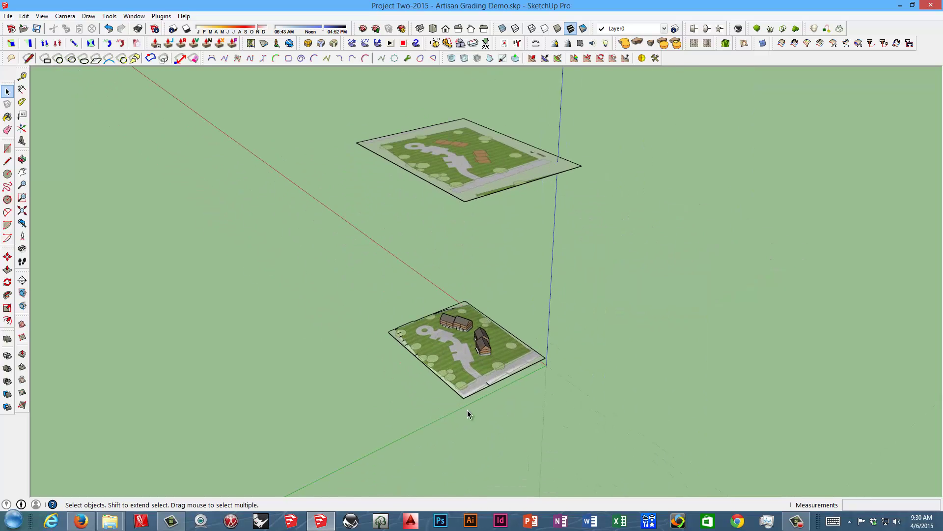
scroll(464, 357, up, 4)
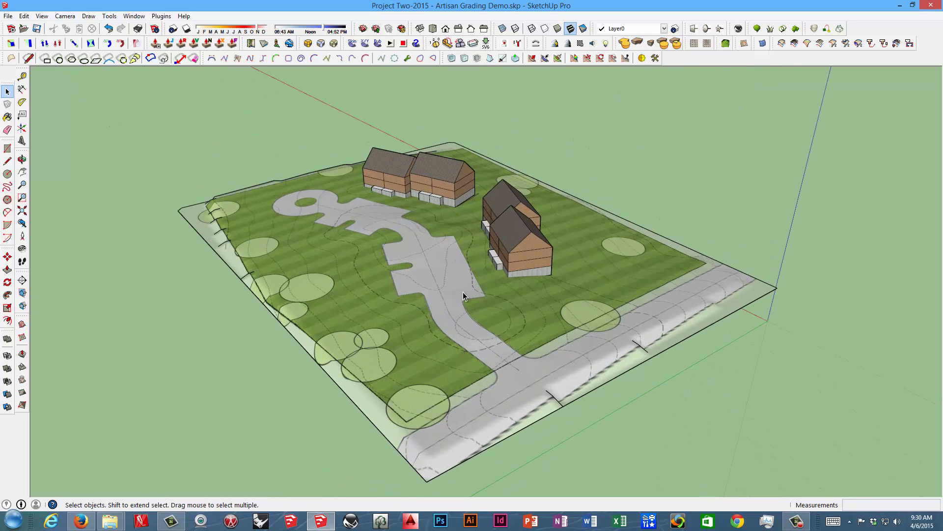
scroll(463, 292, down, 8)
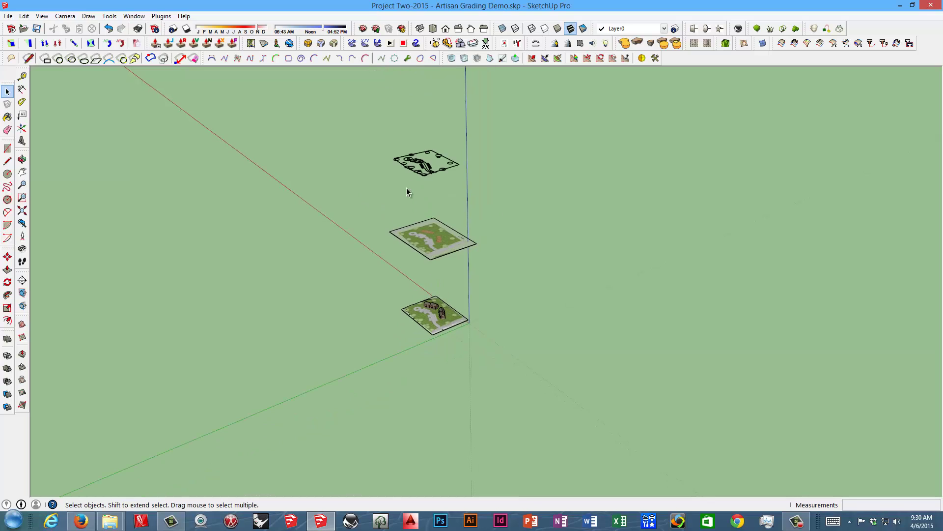
Delete the flat plan image and the linework floating above the terrain model
drag(363, 120, 511, 276)
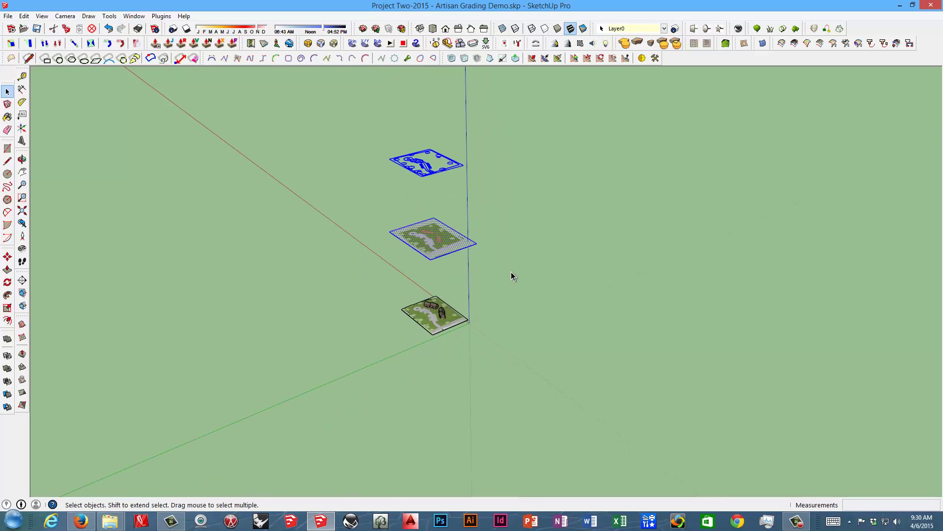
key(Delete)
click(22, 211)
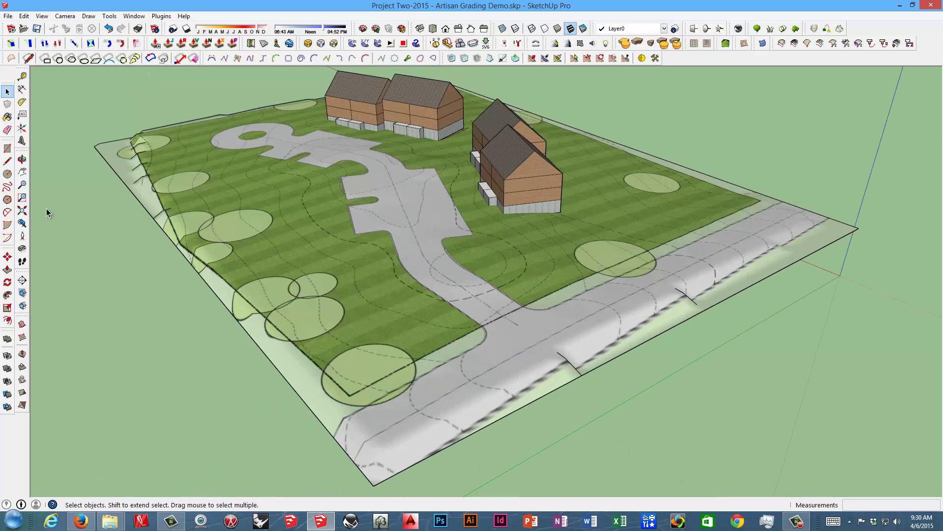
middle_drag(355, 191, 475, 227)
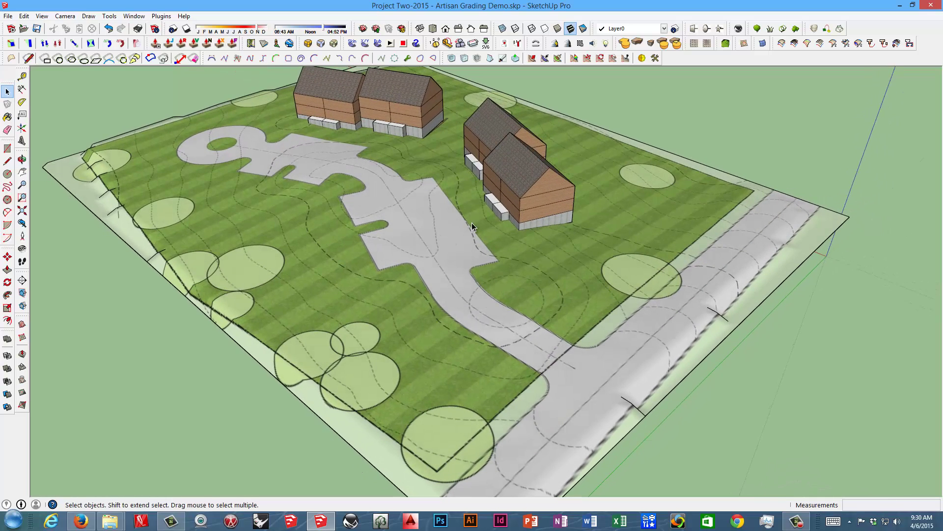
scroll(444, 273, down, 2)
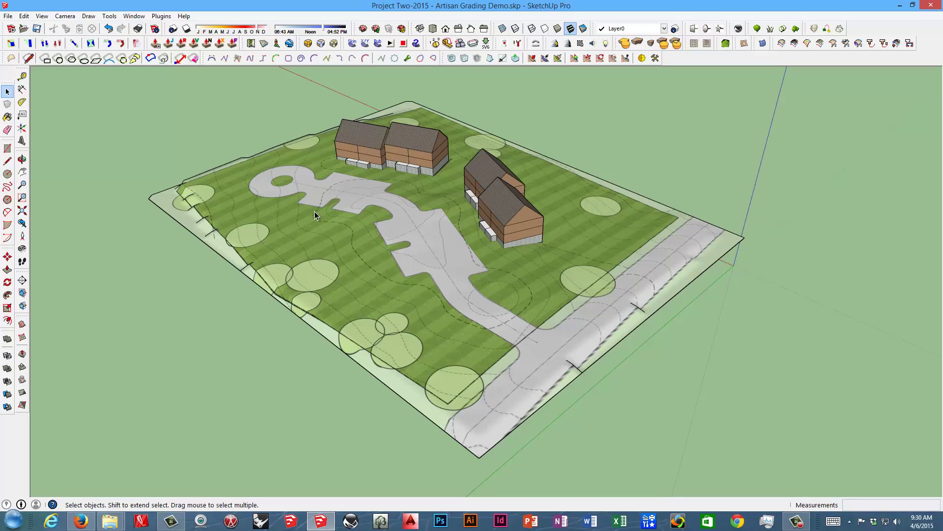
Turn on the display of hidden geometry and inspect the terrain's triangulated mesh
click(41, 15)
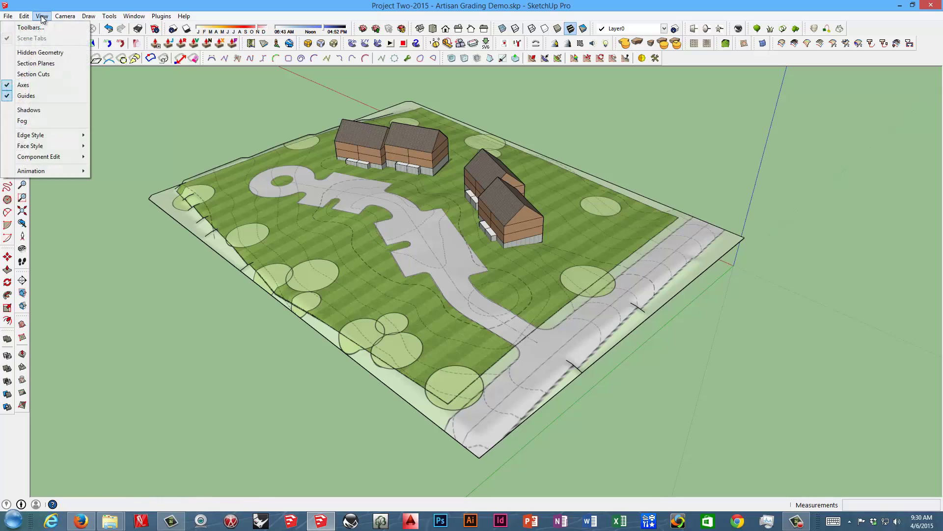
click(40, 52)
scroll(408, 244, up, 5)
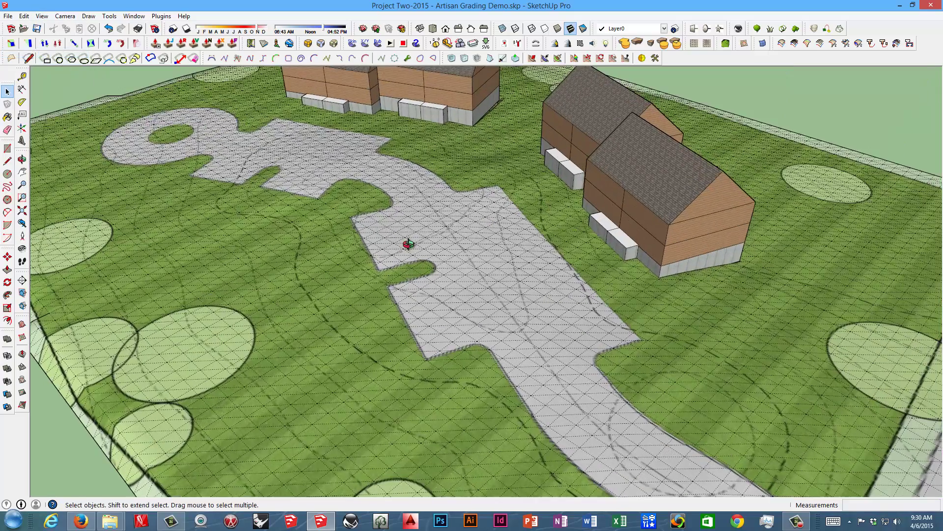
middle_drag(408, 244, 350, 158)
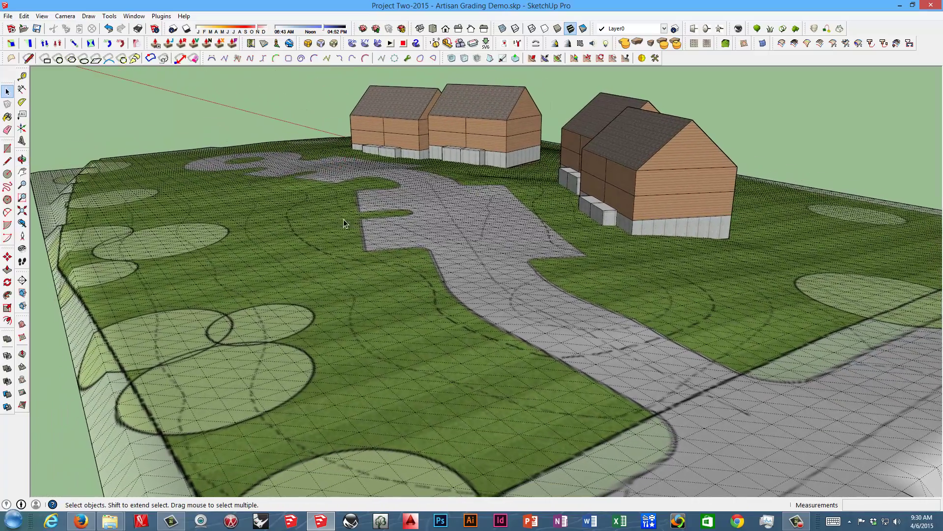
middle_drag(343, 219, 359, 249)
scroll(380, 210, down, 5)
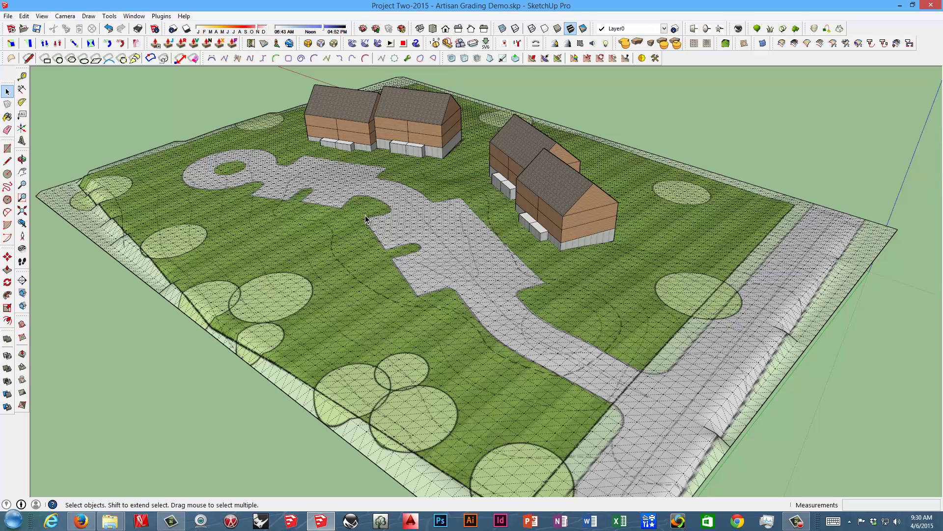
click(161, 16)
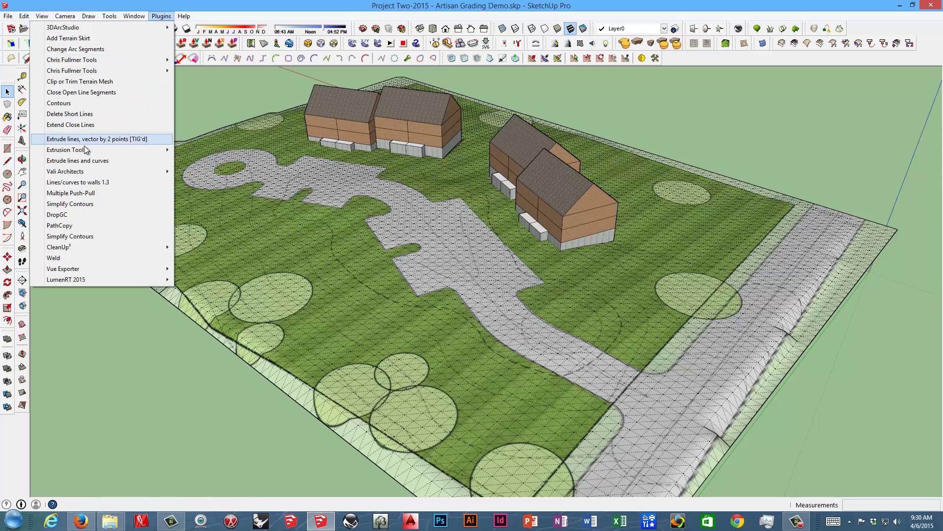
mouse_move(90, 172)
mouse_move(198, 175)
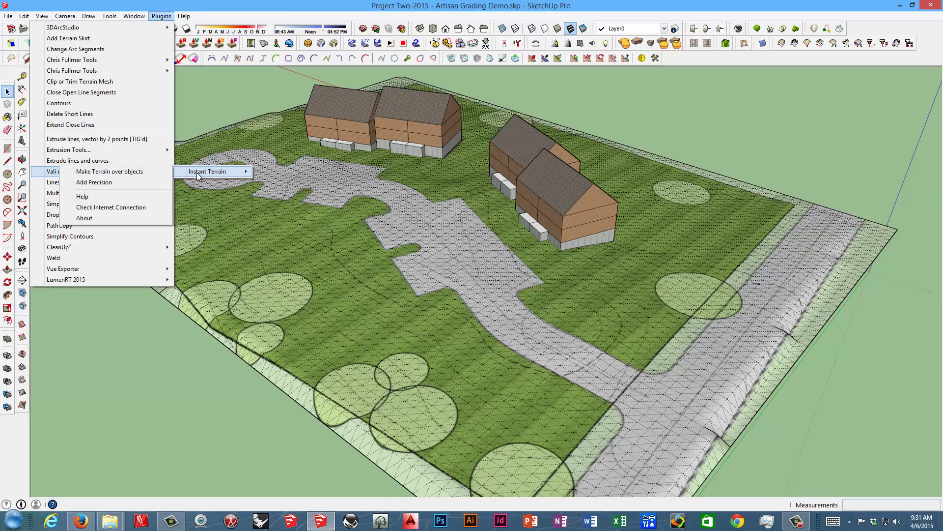
click(218, 106)
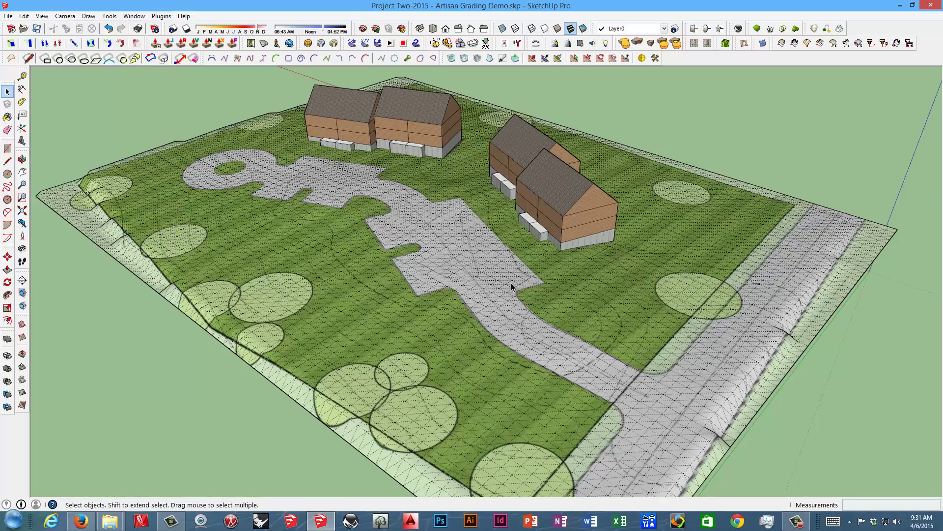
Examine the paved drive and parking area up close and how the terrain runs toward the houses
scroll(474, 315, up, 5)
middle_drag(476, 316, 385, 211)
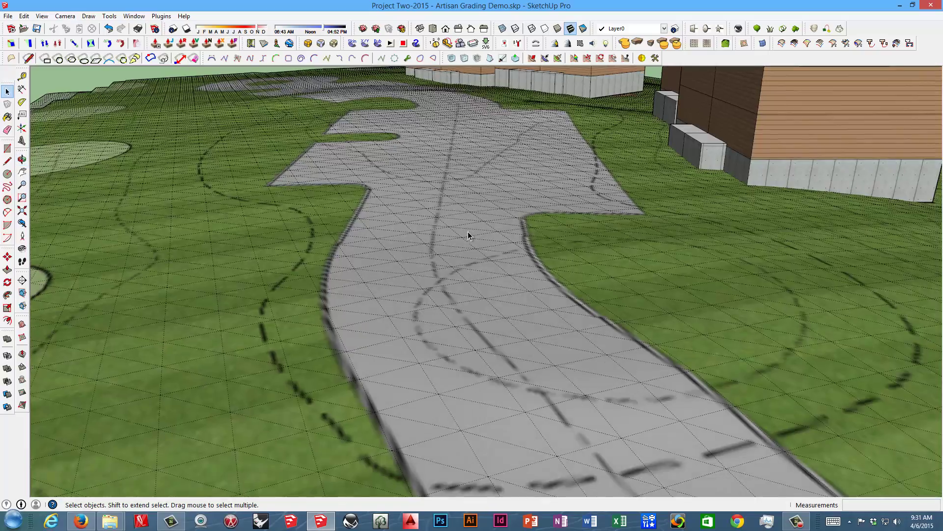
scroll(480, 249, down, 5)
middle_drag(426, 240, 479, 240)
scroll(487, 291, down, 5)
scroll(605, 175, up, 3)
mouse_move(611, 194)
middle_down()
mouse_move(600, 205)
mouse_move(617, 209)
middle_up()
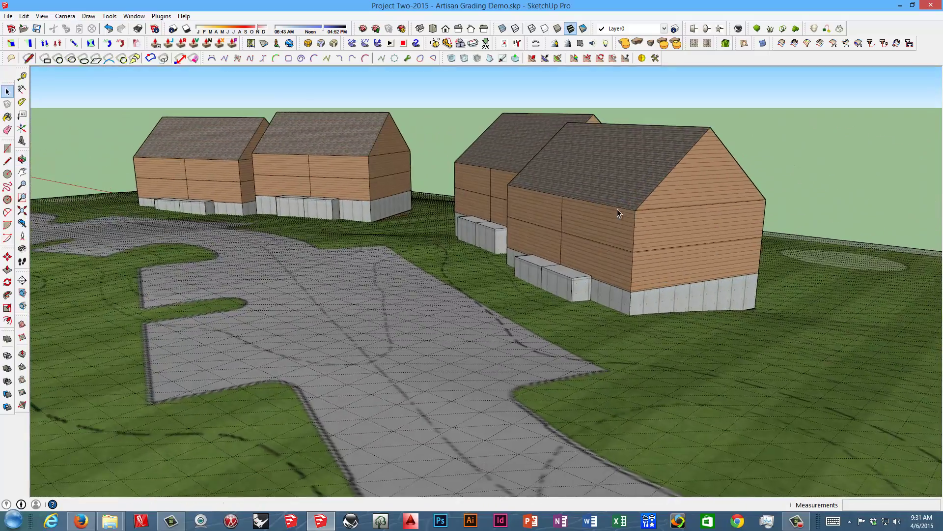
Select the houses one after another and inspect how their foundations and front slabs meet the ground
click(579, 191)
click(471, 158)
click(266, 145)
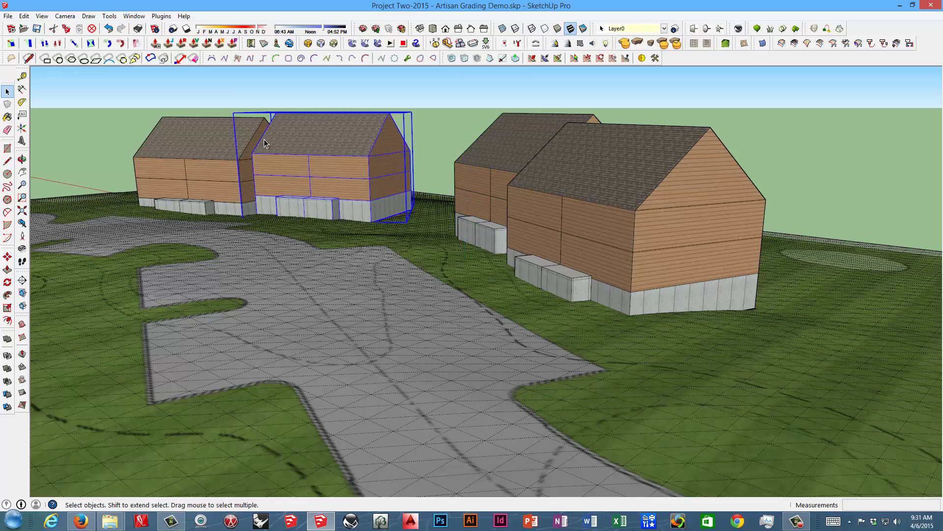
click(201, 167)
middle_drag(619, 256, 500, 181)
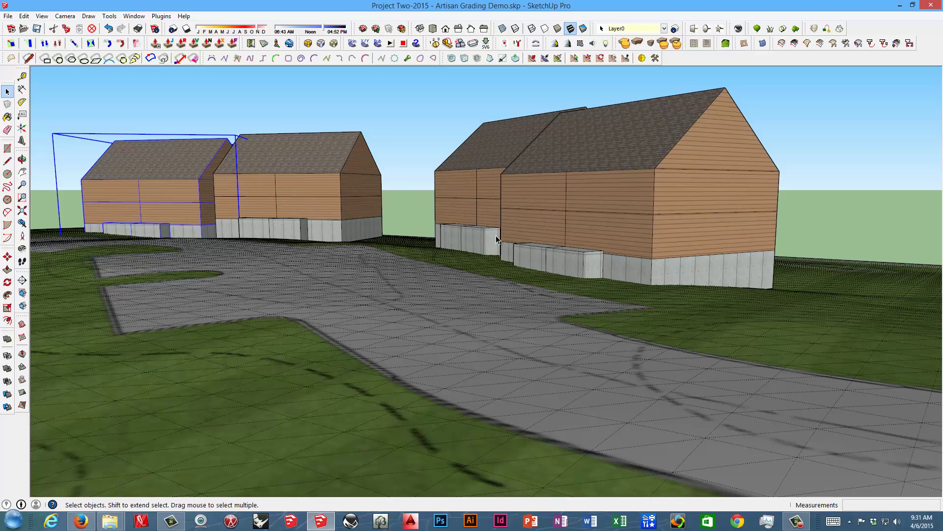
scroll(475, 234, up, 3)
scroll(474, 234, down, 3)
middle_drag(511, 253, 501, 284)
Draw a temporary line from the midpoint of the rear house's front slab to the parking area's nearest corner and undo it
click(8, 160)
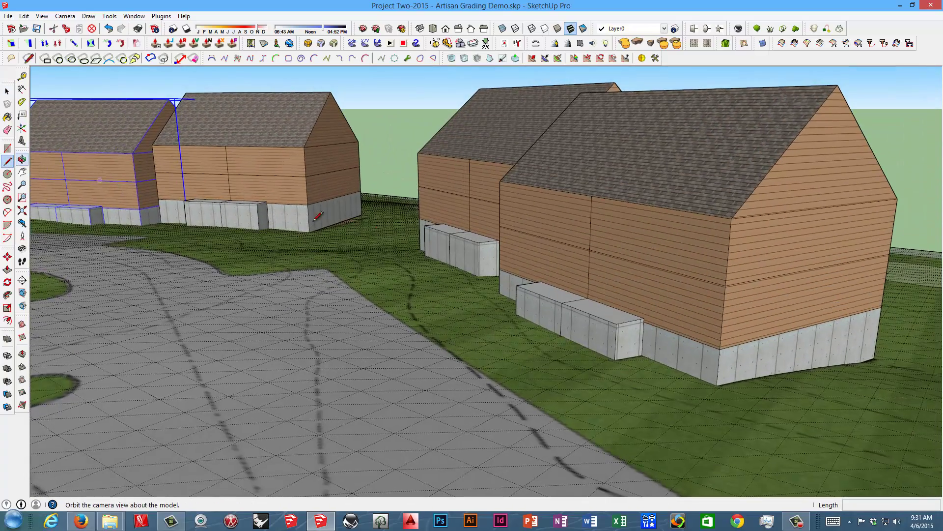
middle_drag(428, 241, 540, 265)
click(543, 263)
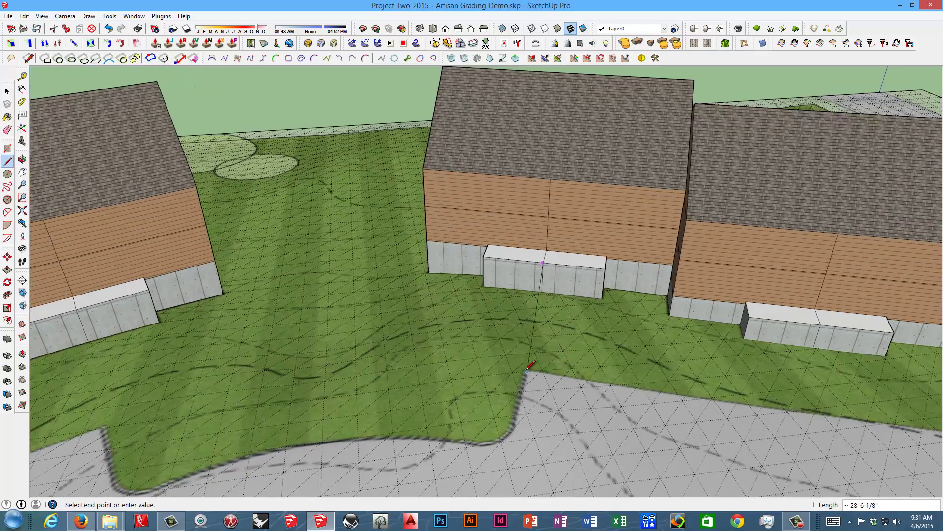
middle_drag(480, 371, 182, 242)
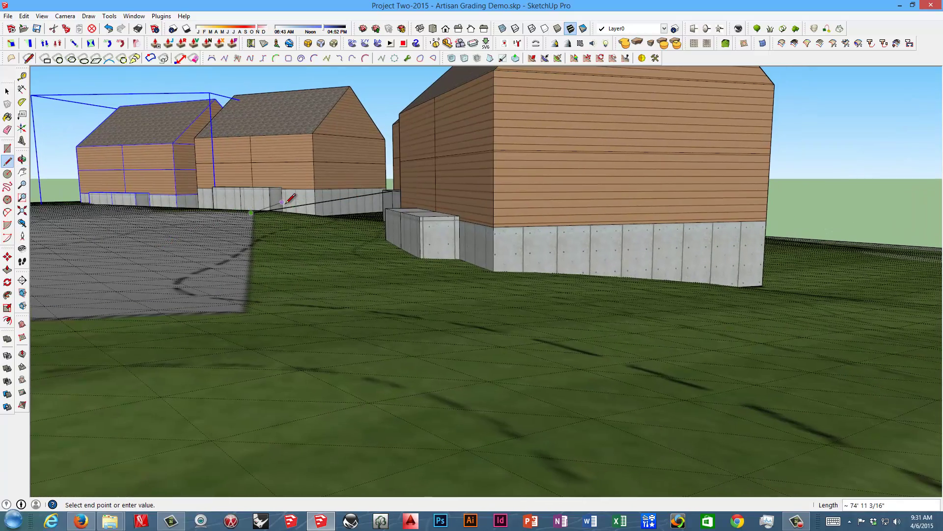
key(Escape)
mouse_move(275, 212)
middle_down()
mouse_move(346, 244)
mouse_move(432, 231)
mouse_move(471, 241)
mouse_move(434, 249)
mouse_move(626, 249)
mouse_move(437, 278)
middle_up()
key(l)
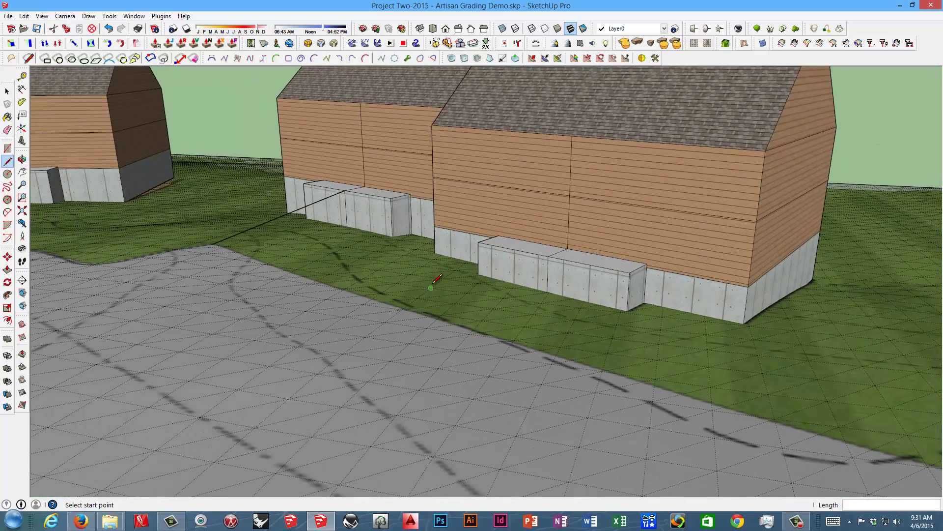
scroll(534, 255, down, 3)
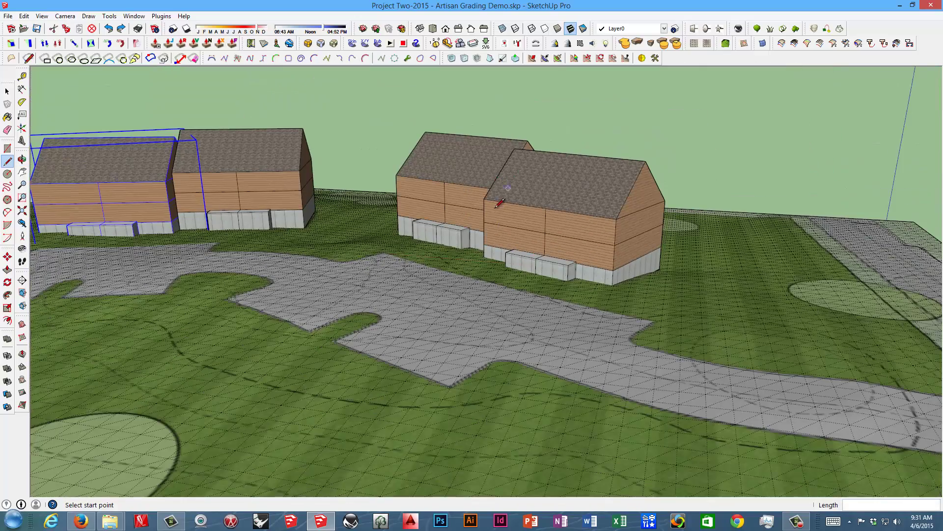
middle_drag(530, 246, 462, 255)
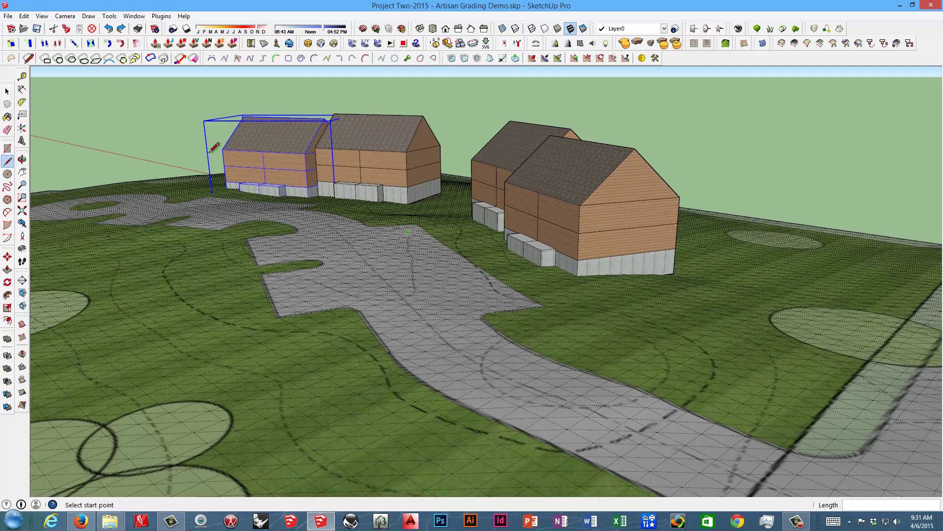
Clear the house selection and review the sculpting tool's Global Settings, keeping the existing options
click(7, 91)
click(211, 123)
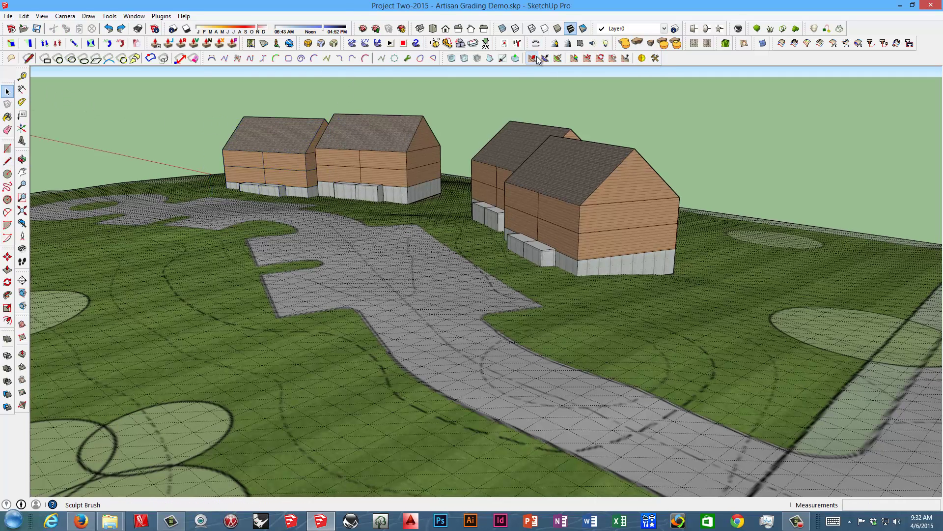
click(654, 58)
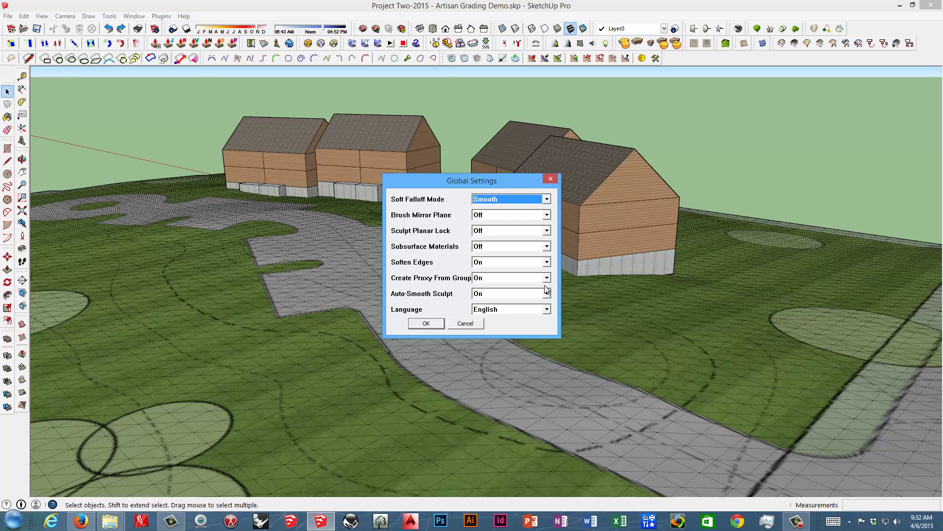
click(427, 324)
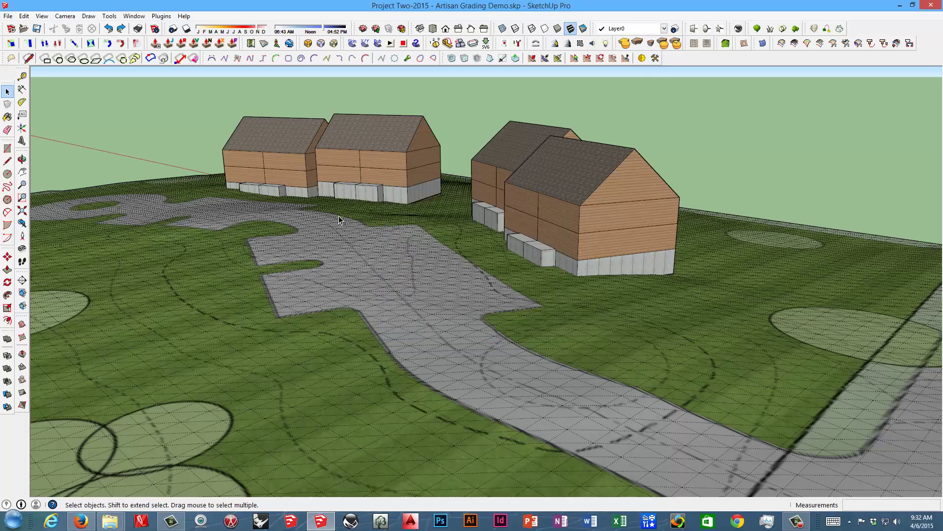
Start the Artisan Sculpt brush near the parking area's corner, increase its strength and set its radius to about 15'
scroll(338, 217, down, 5)
mouse_move(358, 207)
middle_down()
mouse_move(385, 307)
mouse_move(342, 269)
middle_up()
scroll(342, 269, up, 5)
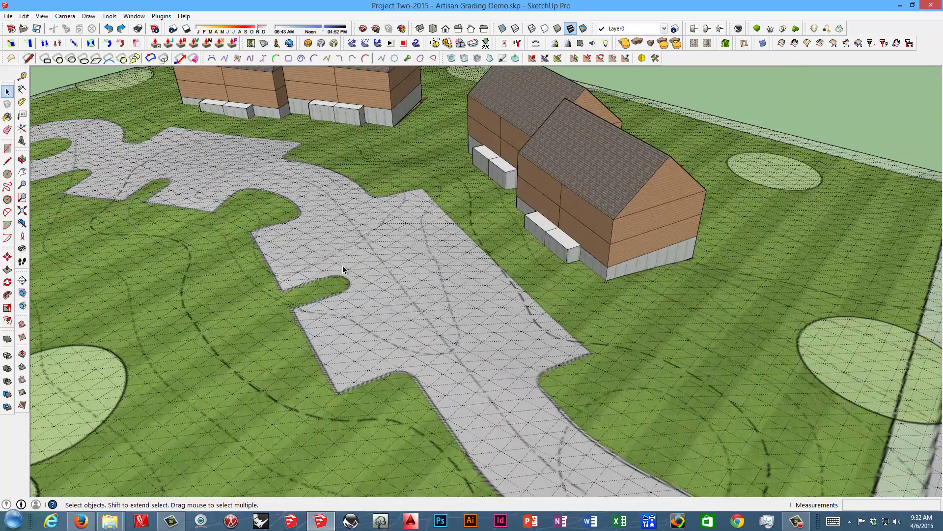
scroll(342, 269, up, 3)
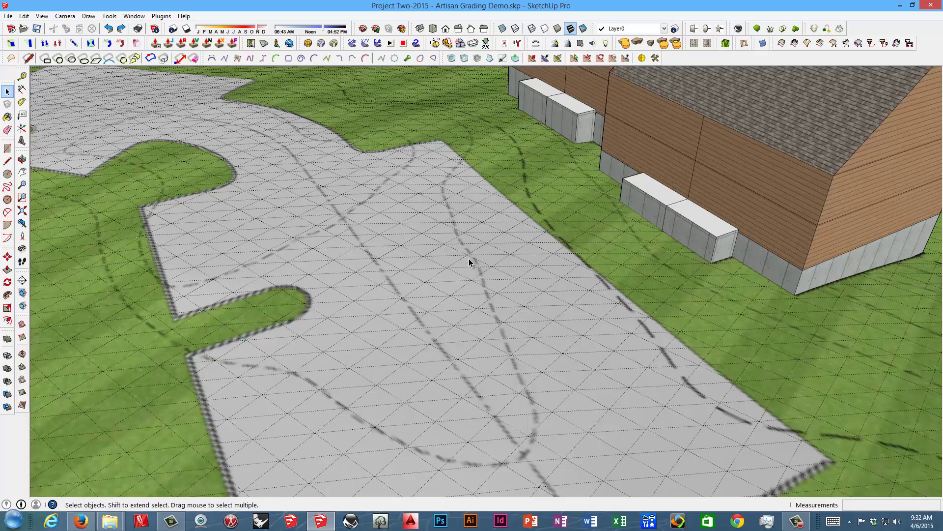
scroll(471, 256, down, 4)
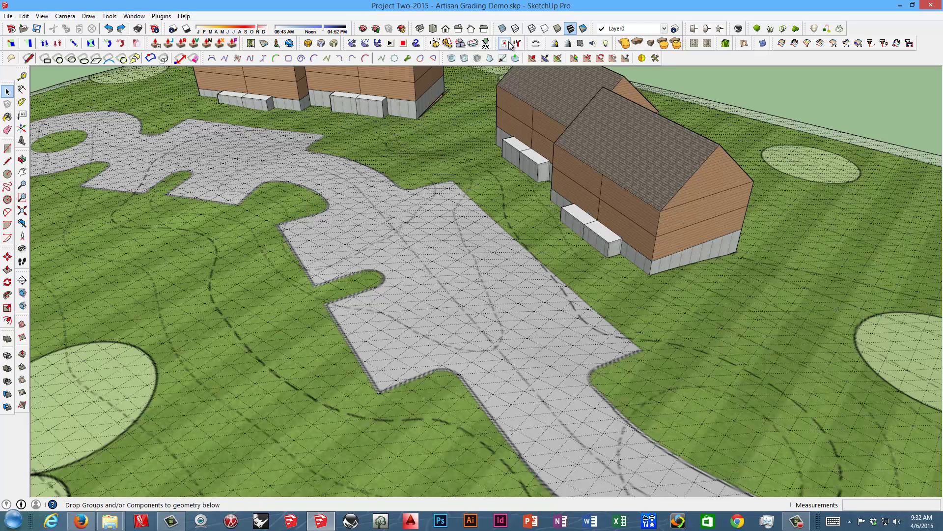
click(532, 58)
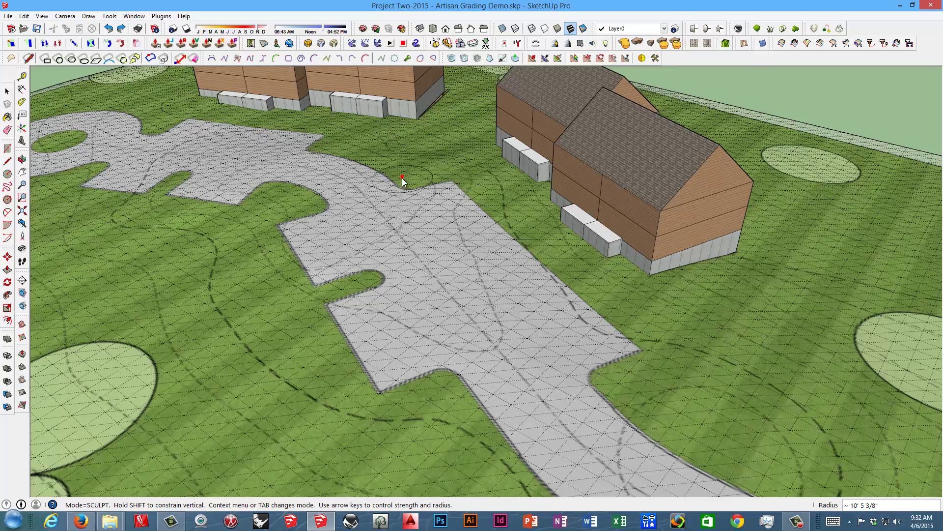
middle_drag(420, 165, 437, 184)
key(Up)
key(Up)
key(Up)
key(Up)
key(Up)
key(Up)
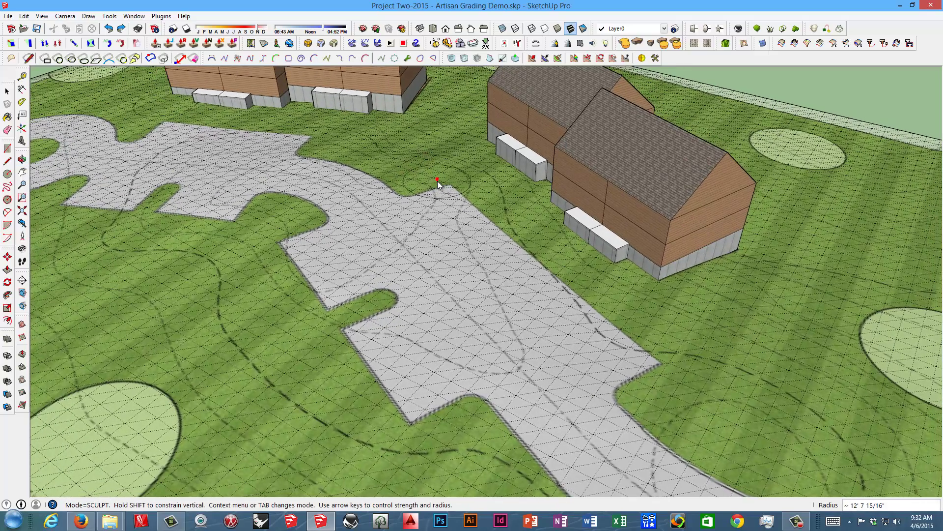
key(Down)
key(Down)
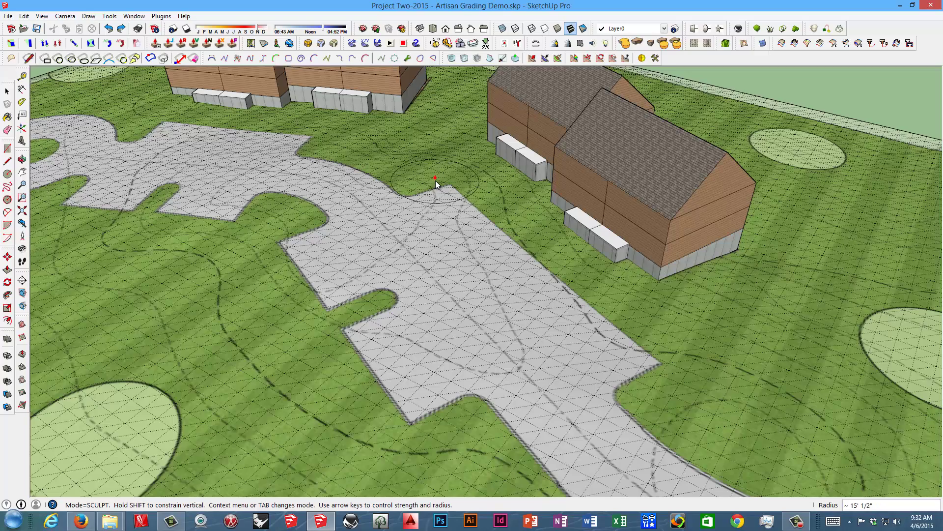
key(Right)
key(Right)
scroll(435, 182, up, 6)
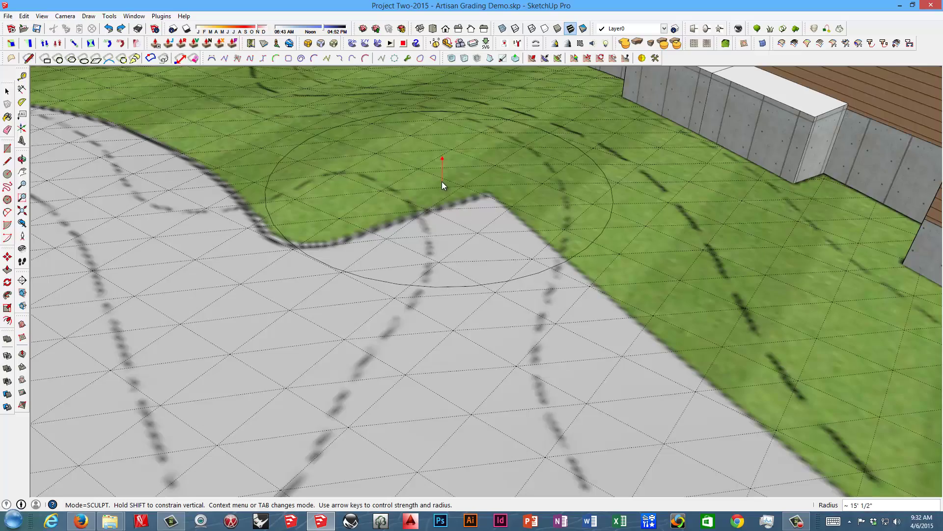
Raise the terrain along the front foundations and slabs of the two houses nearest the drive entrance, using a Sculpt brush radius of about 21' 8"
scroll(441, 182, down, 3)
mouse_move(423, 211)
middle_down()
mouse_move(452, 251)
mouse_move(478, 221)
mouse_move(731, 213)
mouse_move(596, 205)
middle_up()
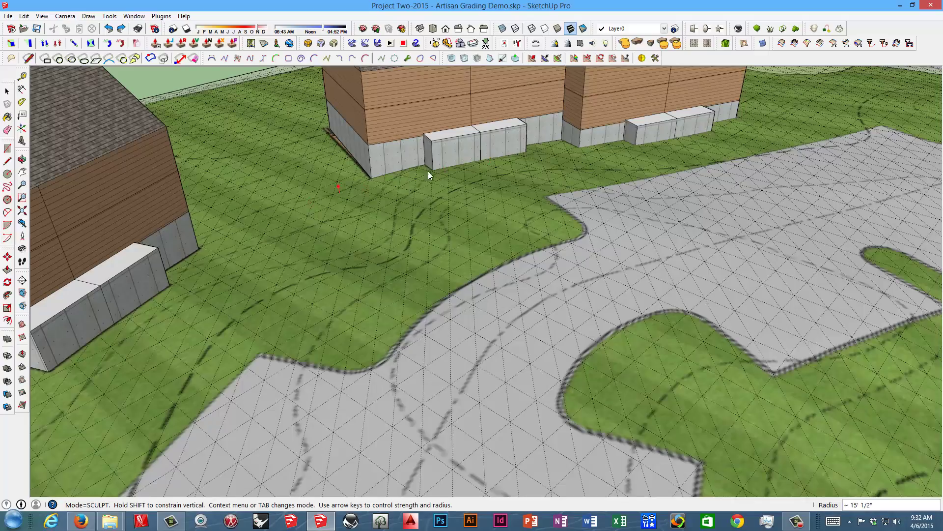
middle_drag(509, 249, 458, 235)
scroll(399, 199, up, 5)
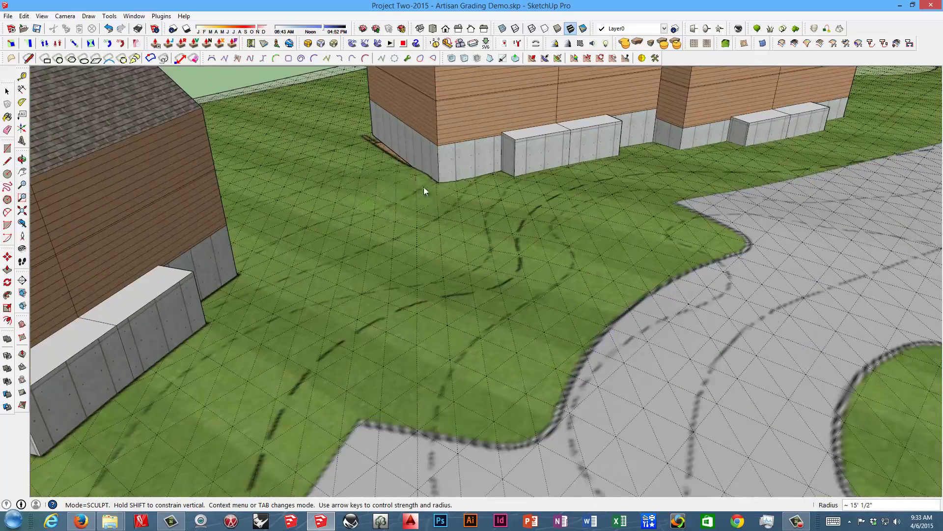
key(Up)
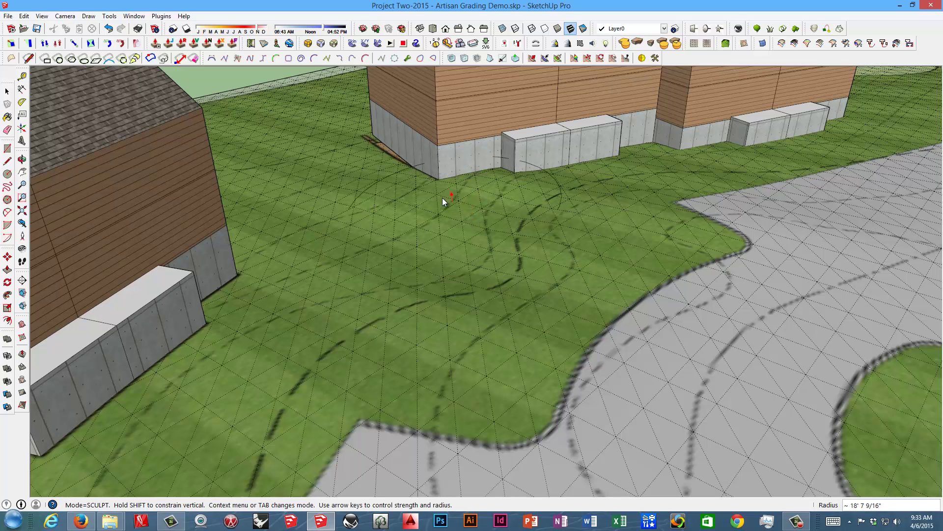
mouse_move(396, 181)
mouse_down()
mouse_move(615, 148)
mouse_move(559, 173)
mouse_move(543, 169)
mouse_move(653, 134)
mouse_up()
mouse_move(654, 134)
middle_down()
mouse_move(552, 200)
mouse_move(425, 181)
middle_up()
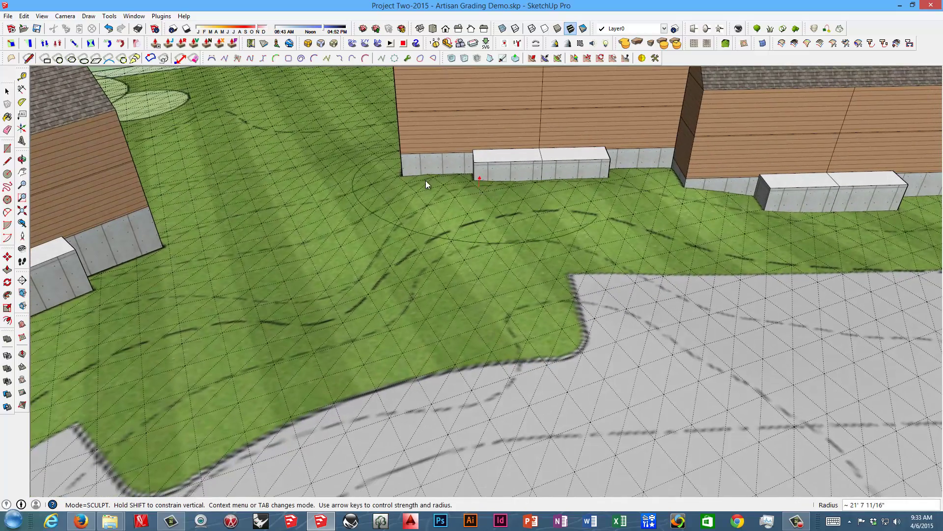
mouse_move(342, 151)
mouse_down()
mouse_move(487, 185)
mouse_move(639, 163)
mouse_move(473, 176)
mouse_move(580, 157)
mouse_move(518, 184)
mouse_up()
mouse_move(518, 183)
middle_down()
mouse_move(459, 205)
mouse_move(608, 173)
mouse_move(542, 186)
middle_up()
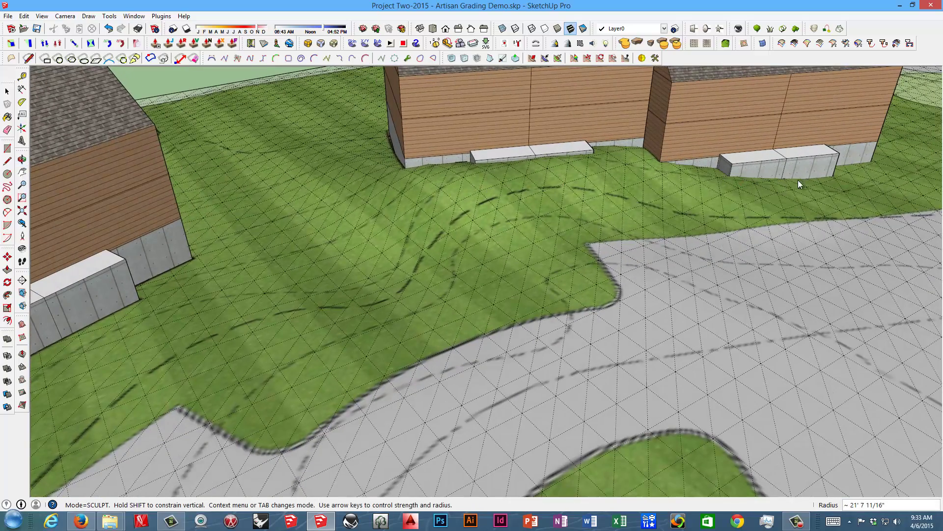
mouse_move(889, 177)
mouse_down()
mouse_move(763, 179)
mouse_move(884, 148)
mouse_move(779, 173)
mouse_move(846, 165)
mouse_move(716, 178)
mouse_move(830, 168)
mouse_up()
Reduce the Sculpt radius to about 6' 6" and touch up the ground at the inner corner between both houses and along the second slab
scroll(659, 170, up, 3)
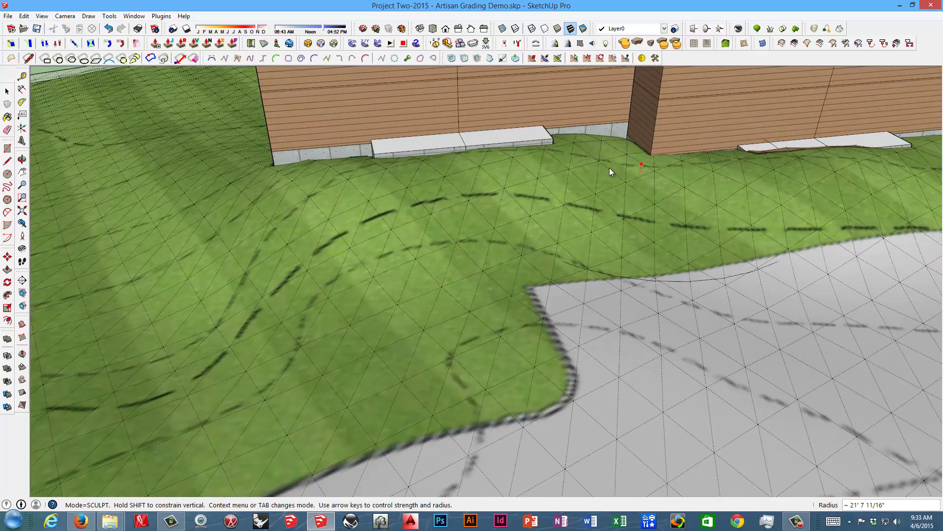
scroll(627, 167, up, 2)
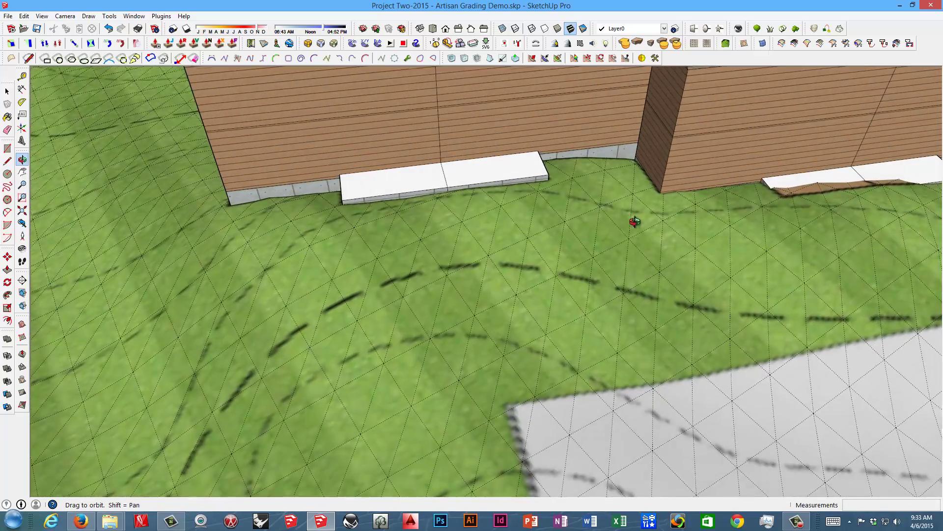
key(Left)
key(Left)
key(Left)
key(Left)
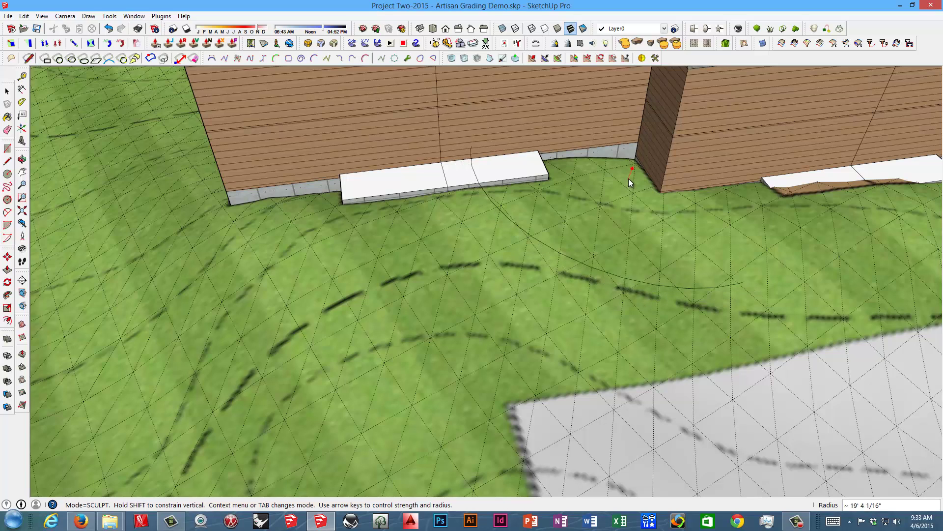
key(Left)
key(Left)
key(Left)
key(Left)
key(Left)
key(Left)
key(Left)
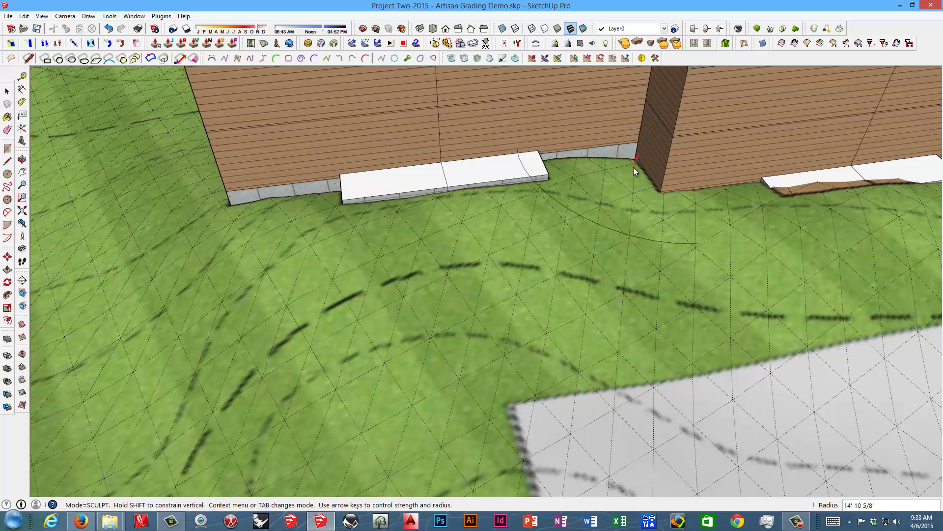
key(Left)
key(Left)
key(Left)
key(Left)
key(Left)
key(Left)
key(Left)
key(Left)
key(Left)
key(Left)
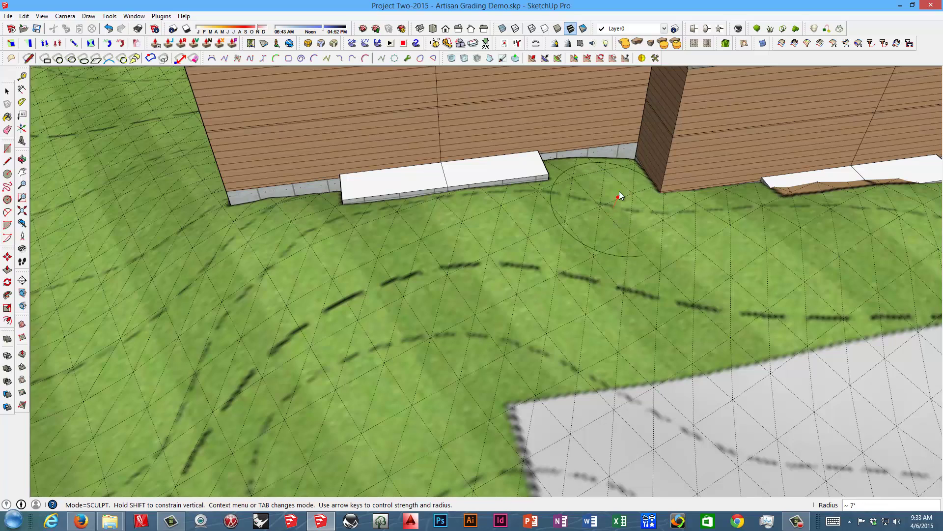
key(Left)
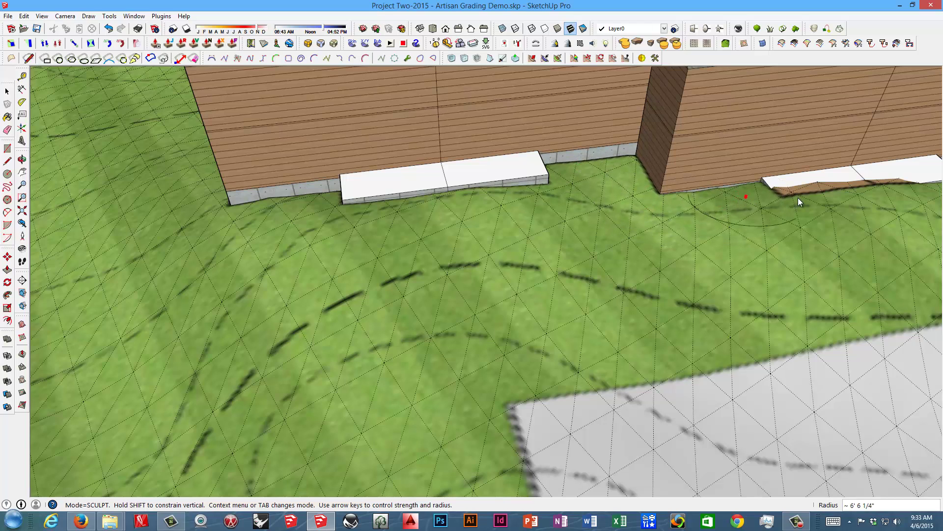
mouse_move(815, 203)
mouse_down()
mouse_move(904, 202)
mouse_move(897, 214)
mouse_move(775, 234)
mouse_move(868, 208)
mouse_up()
Sculpt the ground slightly higher around the first house's outer corner, from its front slab along the side foundation
mouse_move(839, 211)
middle_down()
mouse_move(592, 213)
mouse_move(417, 173)
mouse_move(426, 133)
mouse_move(590, 99)
mouse_move(754, 181)
mouse_move(482, 197)
middle_up()
scroll(420, 220, up, 3)
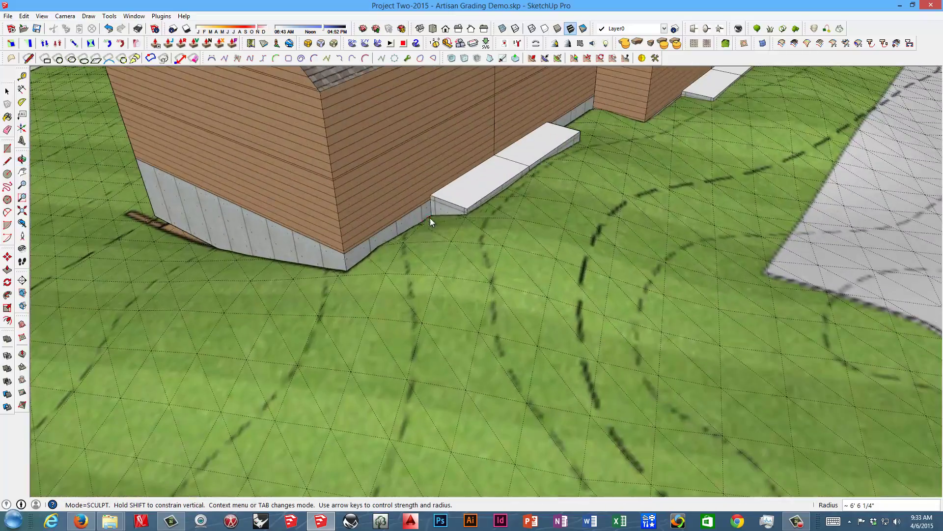
mouse_move(429, 218)
mouse_down()
mouse_move(396, 241)
mouse_move(441, 221)
mouse_move(433, 202)
mouse_move(439, 231)
mouse_move(426, 175)
mouse_move(438, 237)
mouse_move(425, 175)
mouse_move(386, 261)
mouse_move(331, 216)
mouse_move(373, 265)
mouse_move(337, 293)
mouse_move(267, 208)
mouse_move(243, 267)
mouse_move(190, 246)
mouse_up()
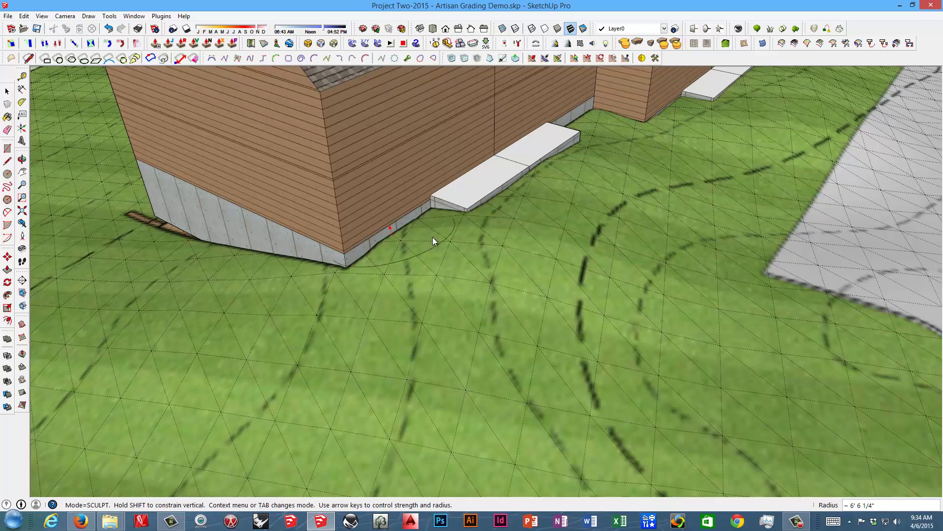
mouse_move(434, 240)
mouse_down()
mouse_move(421, 189)
mouse_move(421, 238)
mouse_up()
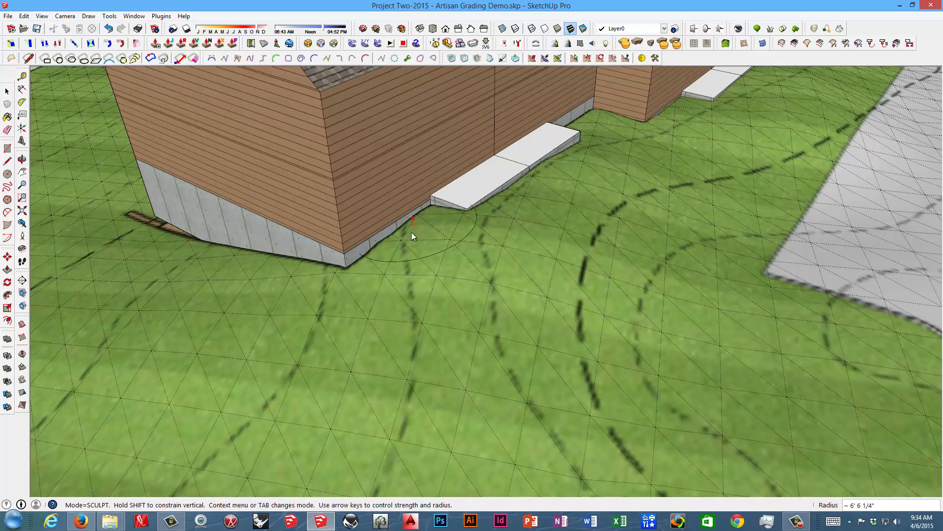
Sculpt the grass bank in front of the first house's slab where it slopes down toward the neighbouring pair of houses
mouse_move(428, 225)
middle_down()
mouse_move(434, 206)
mouse_move(581, 139)
mouse_move(491, 158)
mouse_move(591, 162)
middle_up()
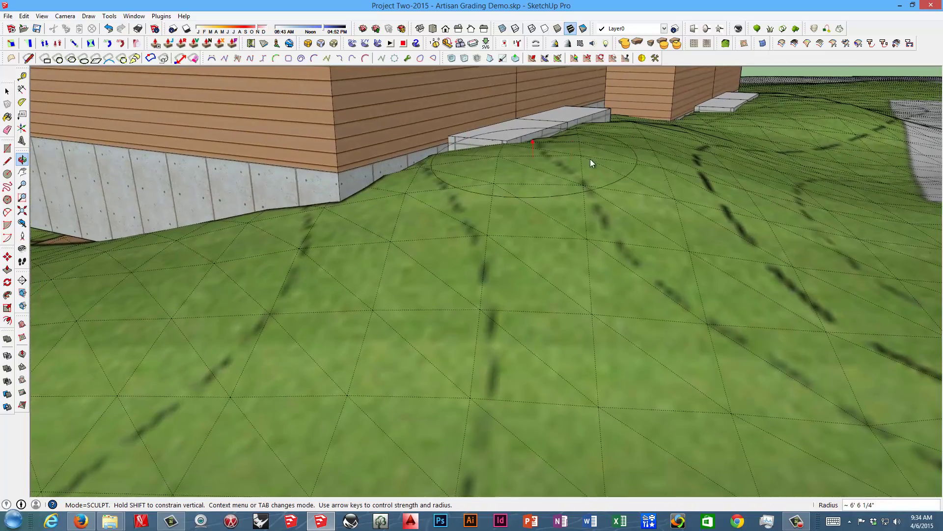
scroll(590, 164, down, 5)
scroll(616, 170, up, 3)
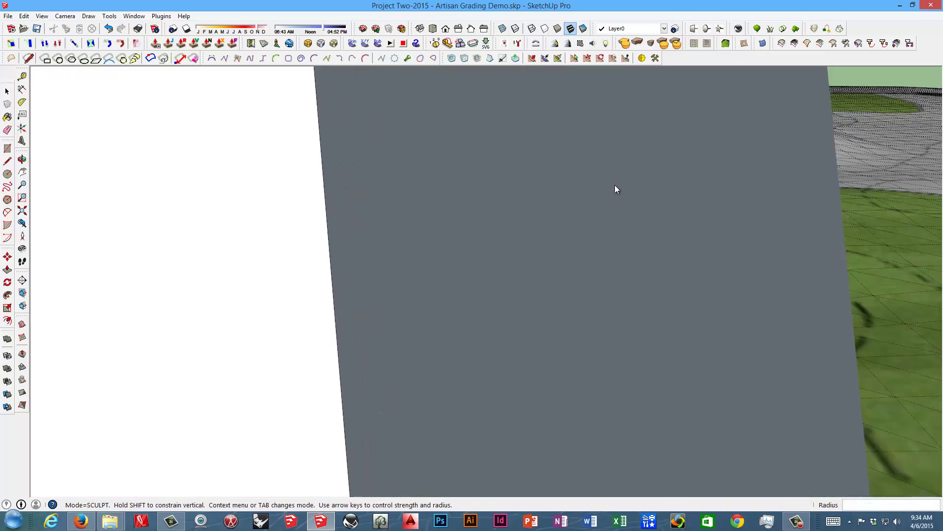
scroll(614, 189, up, 3)
middle_drag(611, 190, 539, 200)
scroll(559, 186, down, 2)
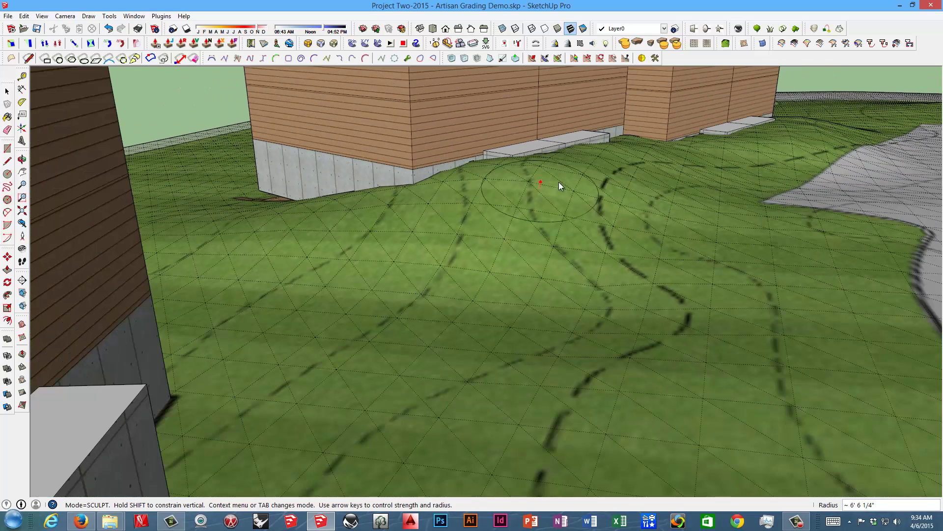
mouse_move(565, 173)
mouse_down()
mouse_move(583, 180)
mouse_move(584, 193)
mouse_move(598, 179)
mouse_move(605, 185)
mouse_up()
mouse_move(530, 248)
middle_down()
mouse_move(626, 226)
mouse_move(680, 226)
mouse_move(512, 213)
mouse_move(223, 219)
mouse_move(307, 260)
mouse_move(417, 252)
middle_up()
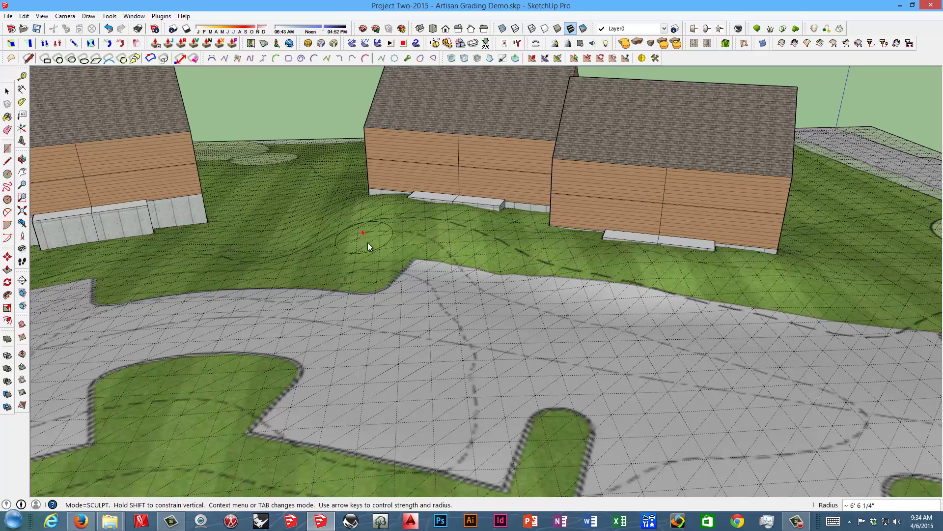
Enlarge the Sculpt radius to about 34' and raise the paved parking area near its corner facing the two houses
key(Right)
key(Right)
key(Right)
key(Right)
key(Right)
key(Right)
key(Right)
key(Right)
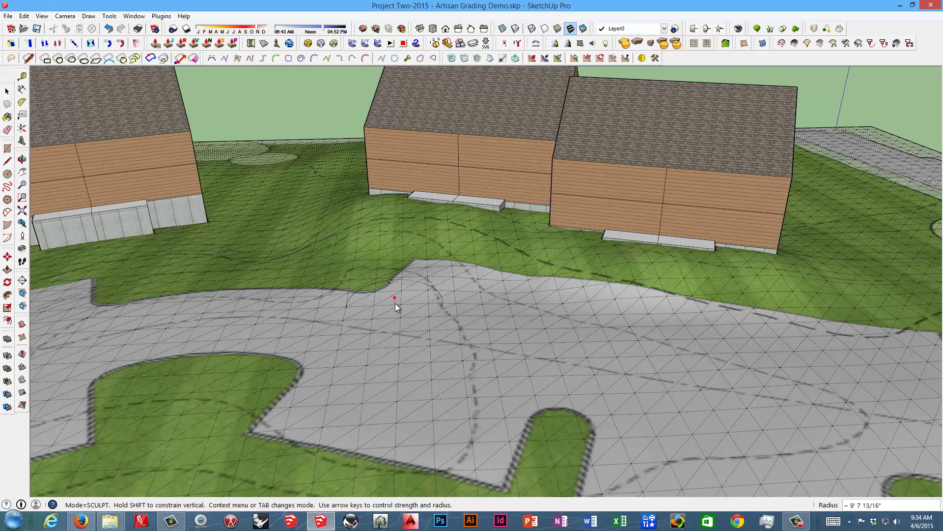
key(Right)
key(Right)
key(Right)
key(Right)
key(Right)
key(Right)
key(Right)
key(Right)
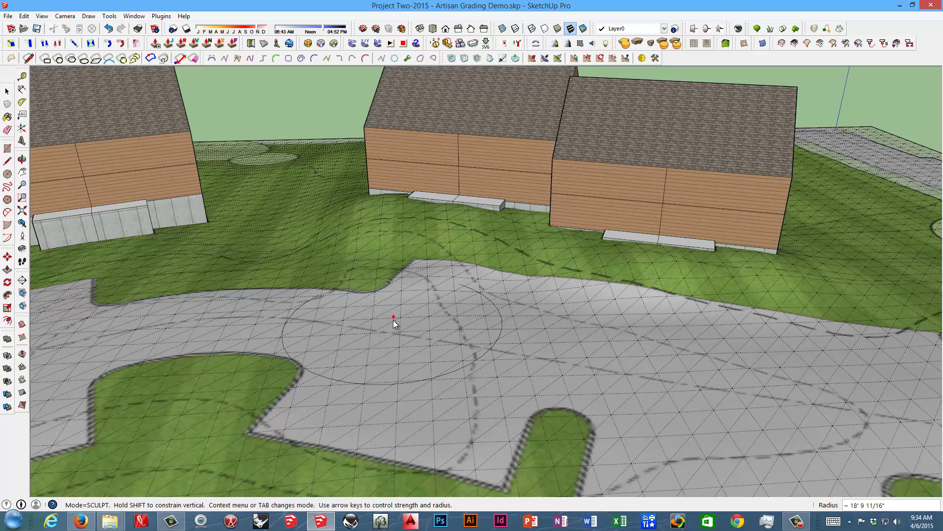
key(Right)
key(Right)
key(Right)
key(Right)
key(Right)
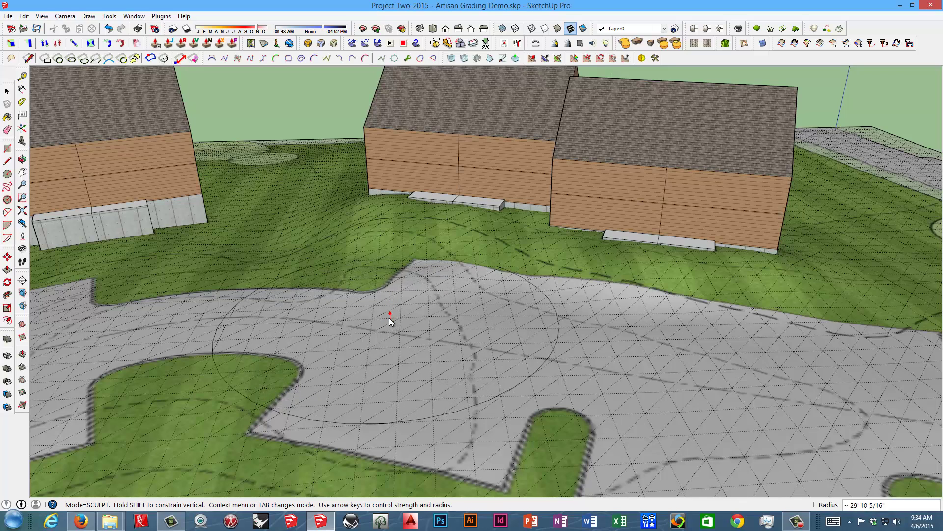
mouse_move(494, 343)
mouse_down()
mouse_move(485, 318)
mouse_move(515, 282)
mouse_move(493, 282)
mouse_move(515, 279)
mouse_move(409, 333)
mouse_up()
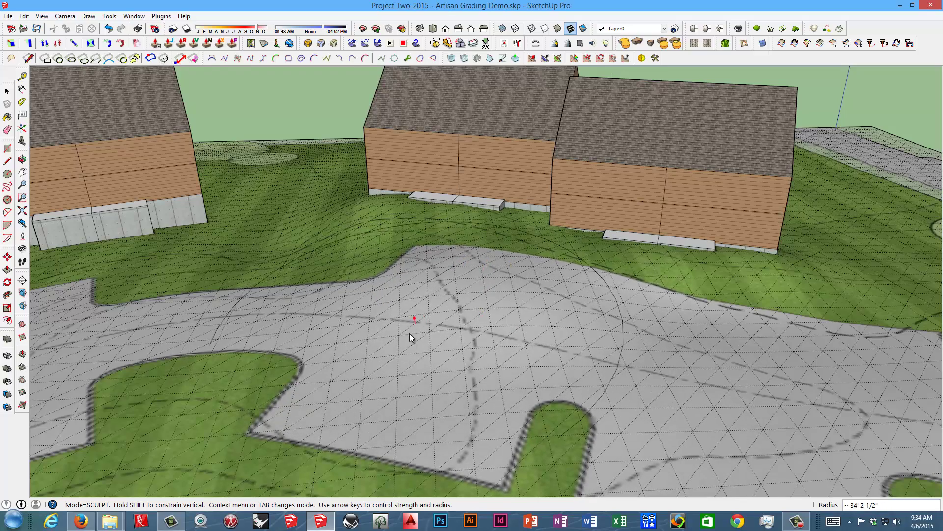
Lower the Sculpt strength, reduce the radius to about 22' 5" and examine how the raised parking area meets the houses
mouse_move(409, 333)
middle_down()
mouse_move(295, 280)
mouse_move(255, 308)
mouse_move(227, 268)
mouse_move(185, 264)
mouse_move(319, 278)
mouse_move(253, 255)
mouse_move(333, 301)
mouse_move(346, 257)
mouse_move(246, 301)
middle_up()
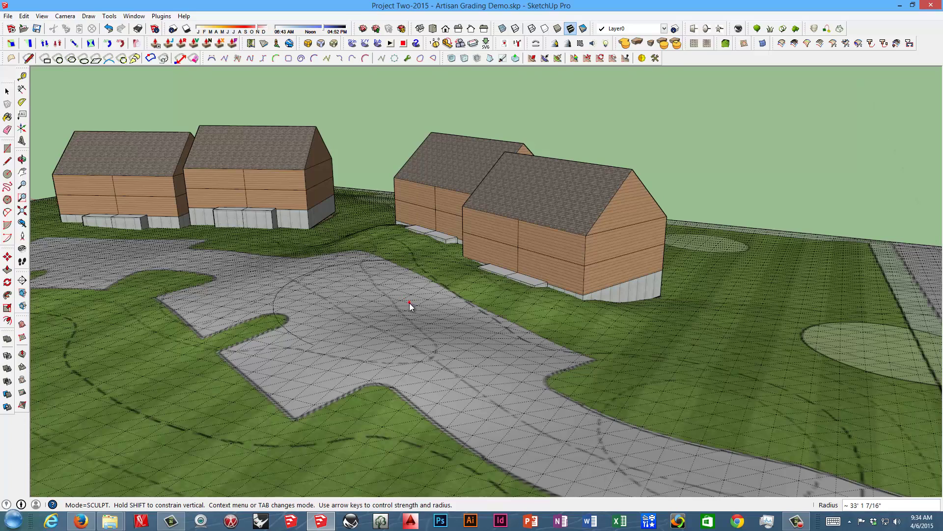
key(Down)
scroll(440, 313, up, 3)
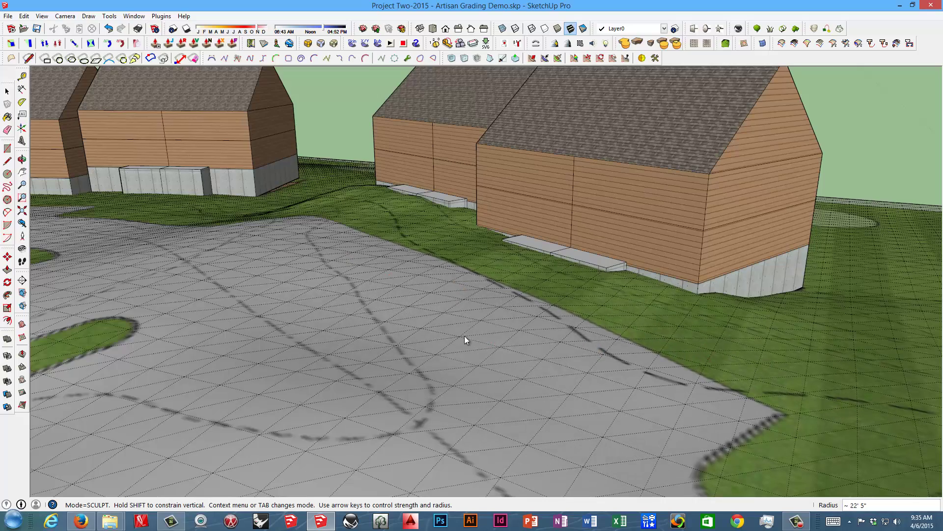
mouse_move(465, 335)
middle_down()
mouse_move(425, 230)
mouse_move(443, 281)
mouse_move(426, 294)
mouse_move(384, 292)
mouse_move(415, 316)
mouse_move(462, 323)
middle_up()
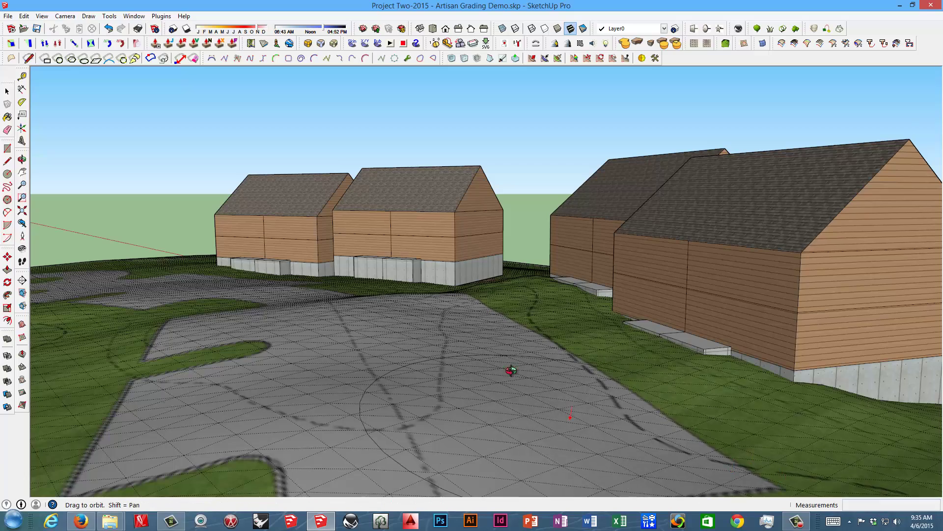
mouse_move(505, 370)
middle_down()
mouse_move(476, 345)
mouse_move(476, 354)
mouse_move(432, 352)
mouse_move(632, 413)
mouse_move(442, 353)
middle_up()
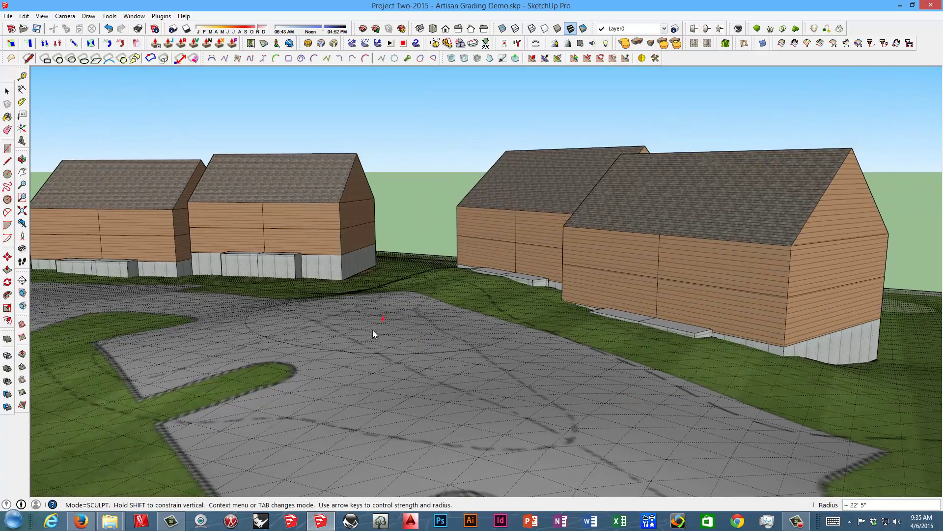
scroll(486, 359, down, 2)
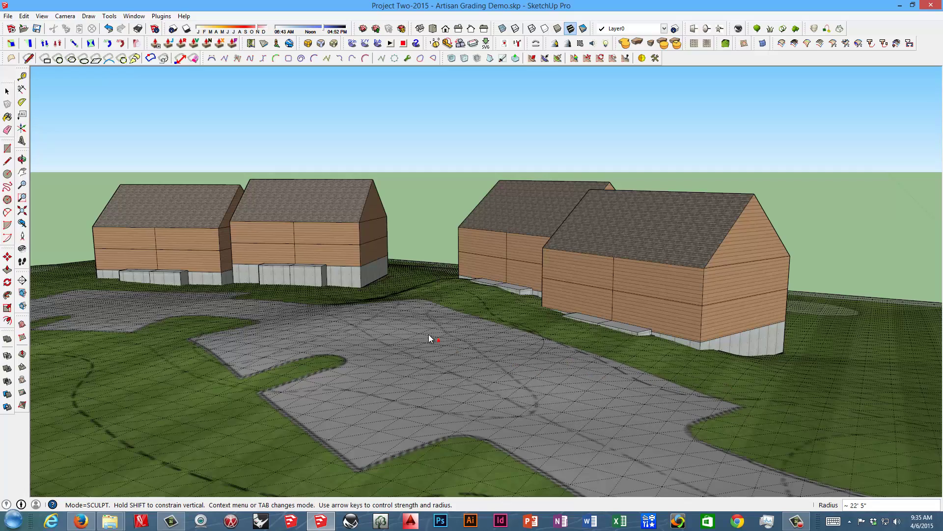
mouse_move(469, 359)
middle_down()
mouse_move(358, 339)
mouse_move(450, 360)
mouse_move(459, 372)
middle_up()
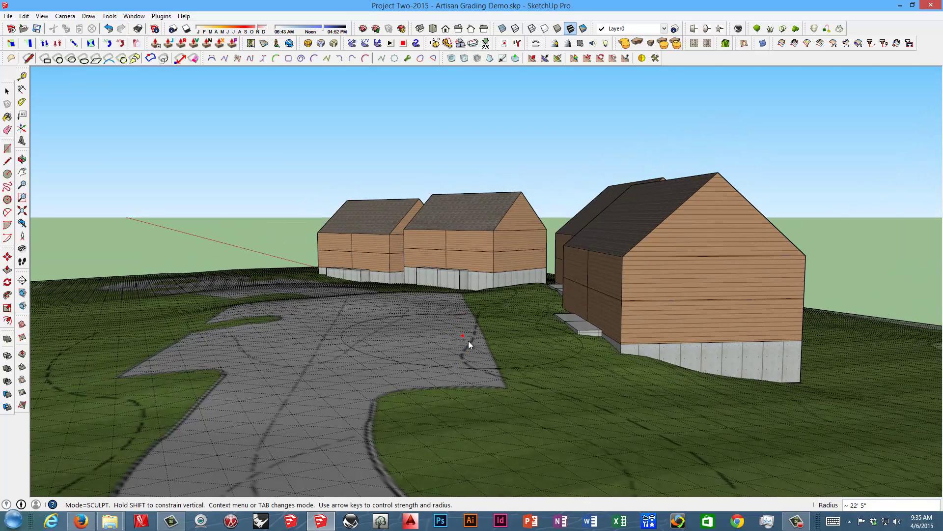
Examine the raised parking area and its drive from several angles against both pairs of houses
scroll(516, 376, down, 2)
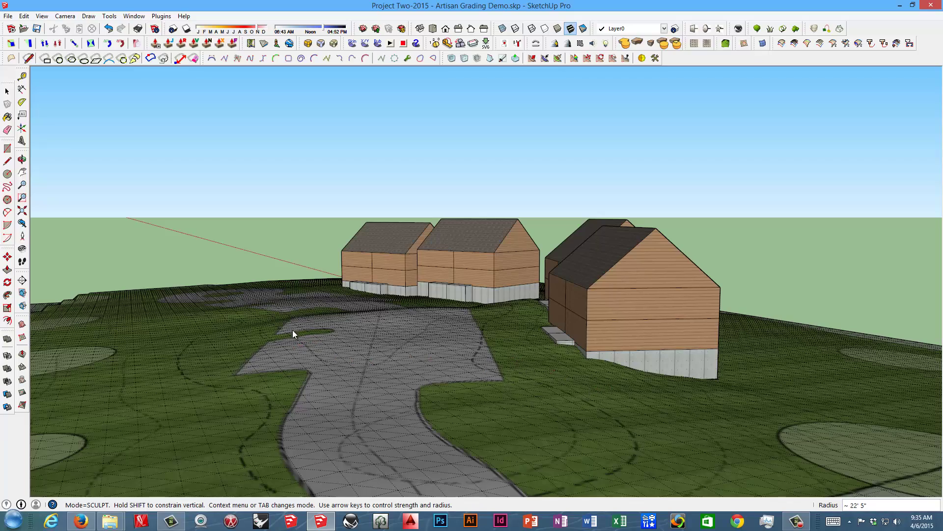
middle_drag(262, 353, 409, 376)
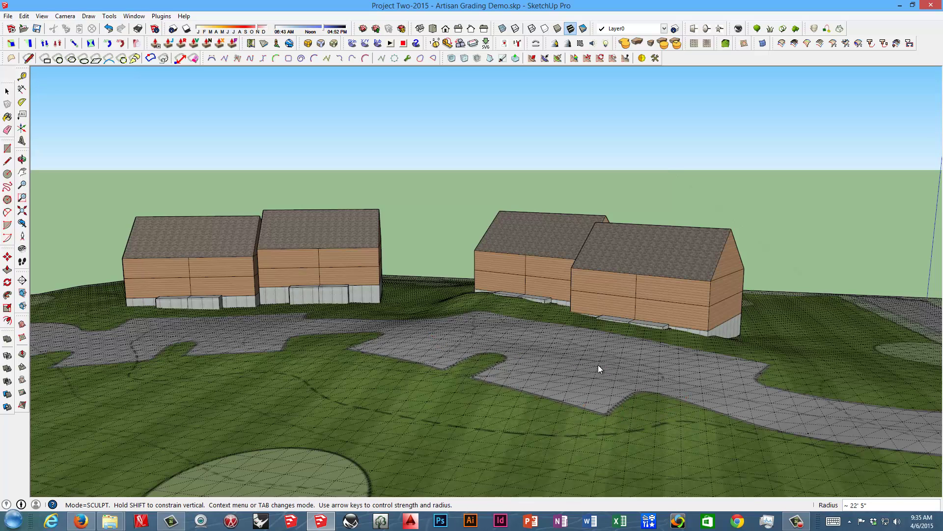
mouse_move(535, 378)
middle_down()
mouse_move(355, 331)
mouse_move(428, 343)
middle_up()
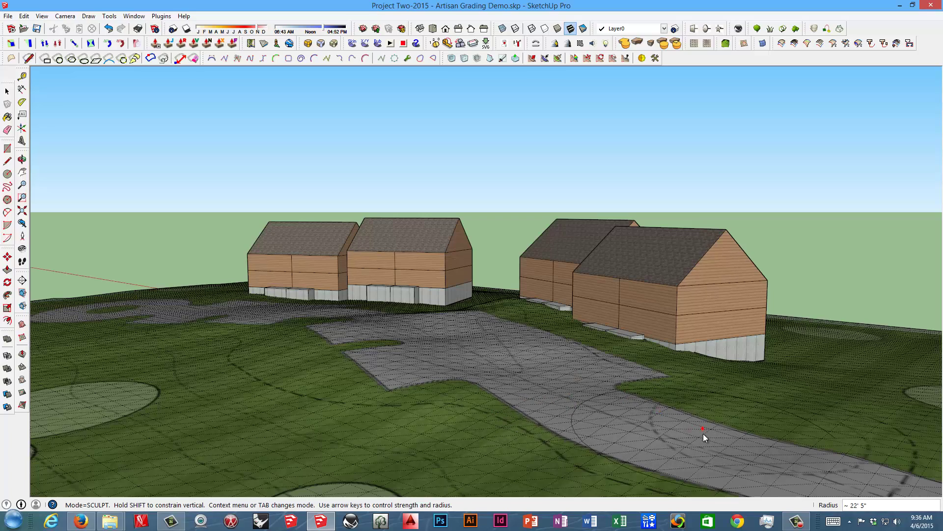
scroll(632, 399, down, 3)
middle_drag(632, 399, 502, 388)
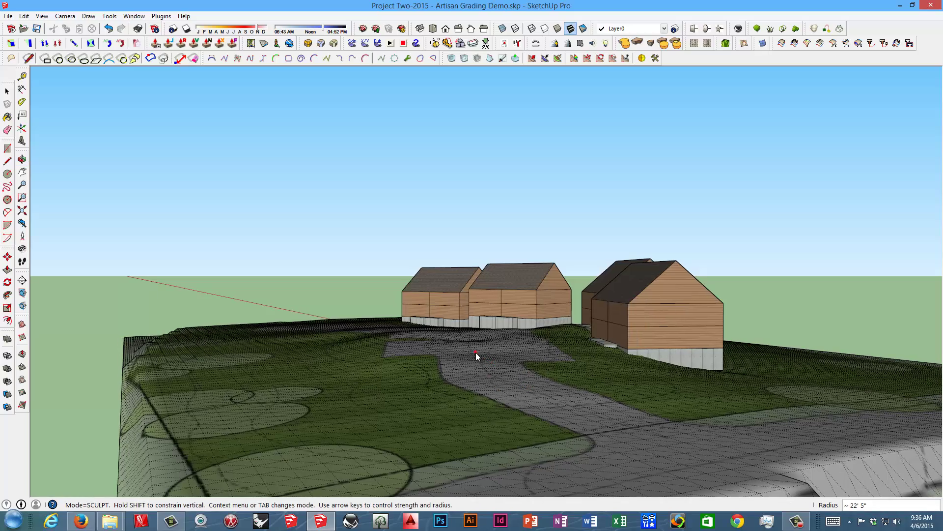
middle_drag(495, 369, 440, 312)
scroll(491, 367, up, 3)
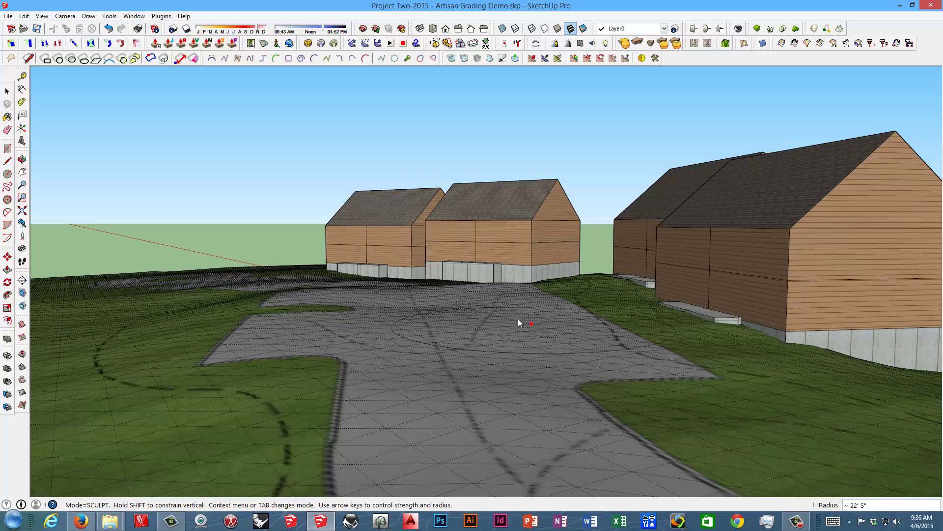
mouse_move(444, 327)
middle_down()
mouse_move(423, 308)
mouse_move(404, 307)
mouse_move(459, 327)
mouse_move(518, 304)
middle_up()
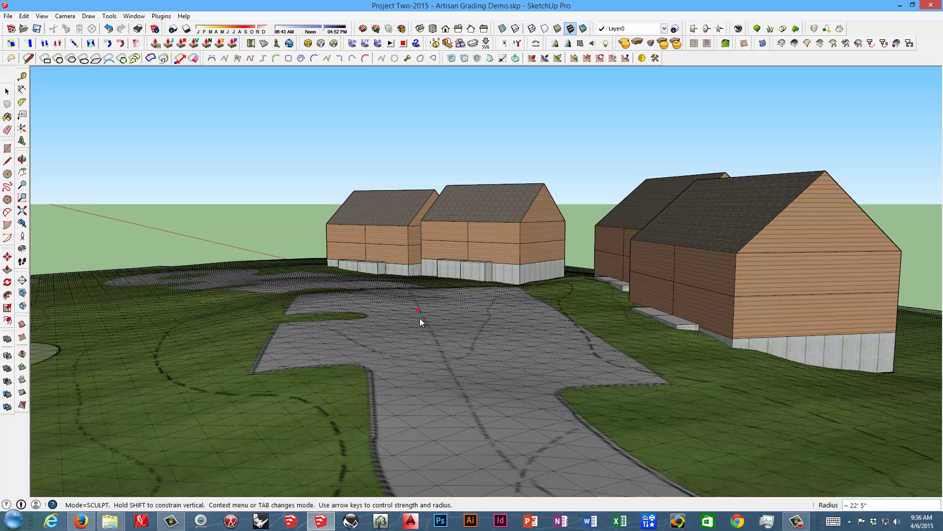
Smooth the raised pavement and the grass between the two pairs of houses with the Smooth brush
right_click(456, 324)
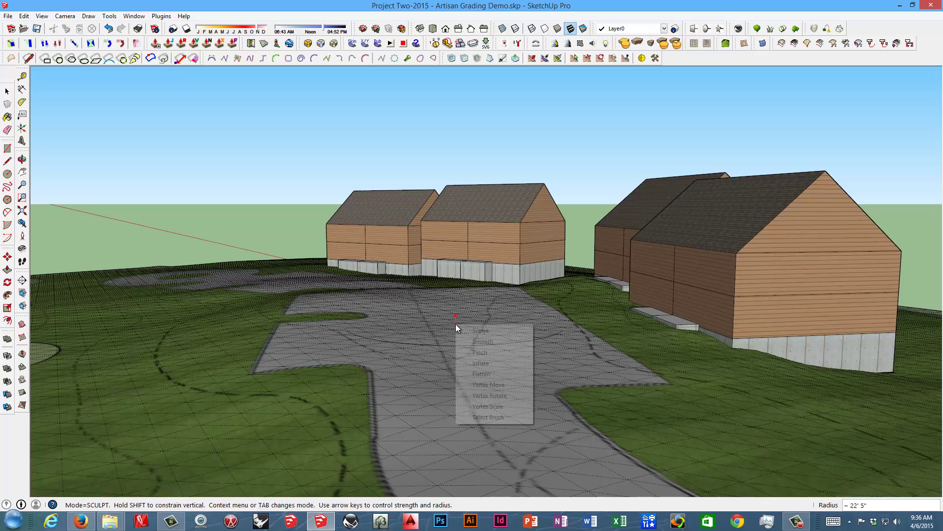
click(484, 342)
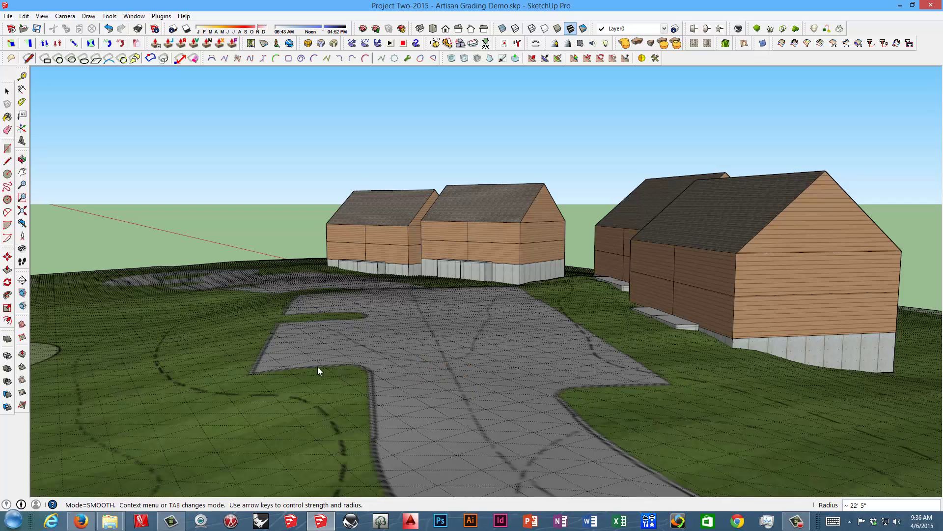
middle_drag(304, 308, 516, 344)
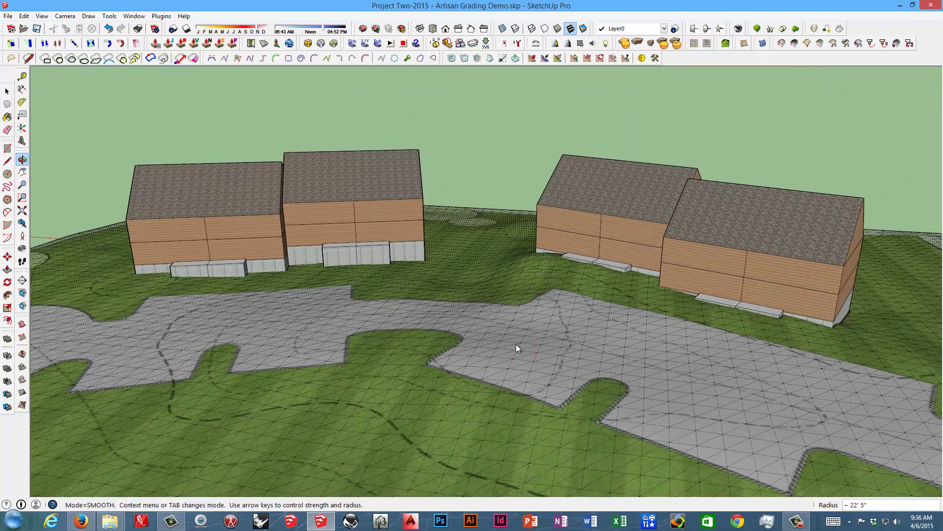
middle_drag(441, 326, 579, 339)
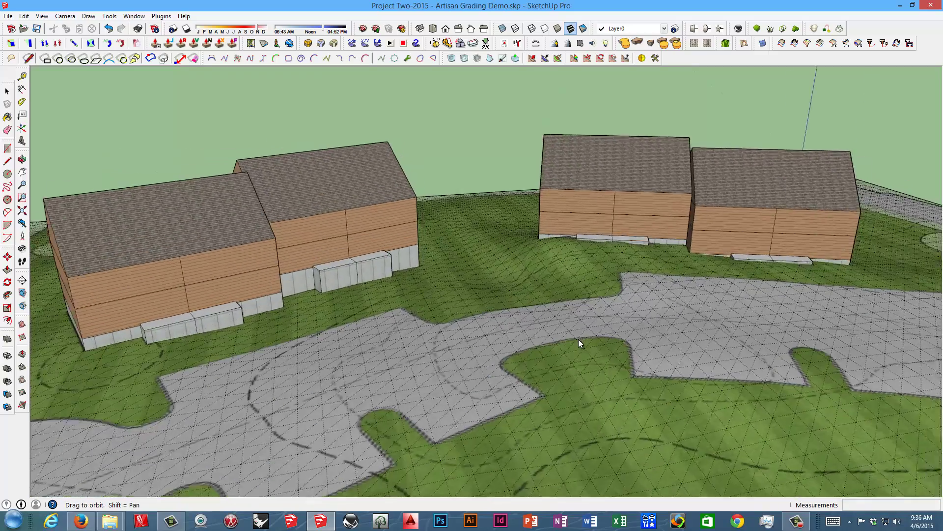
scroll(632, 273, up, 5)
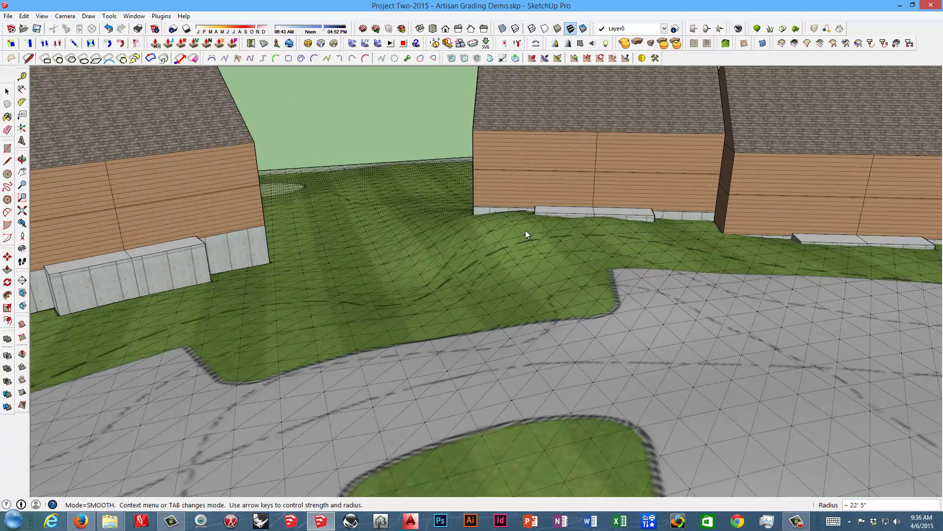
middle_drag(772, 269, 742, 240)
middle_drag(709, 268, 857, 211)
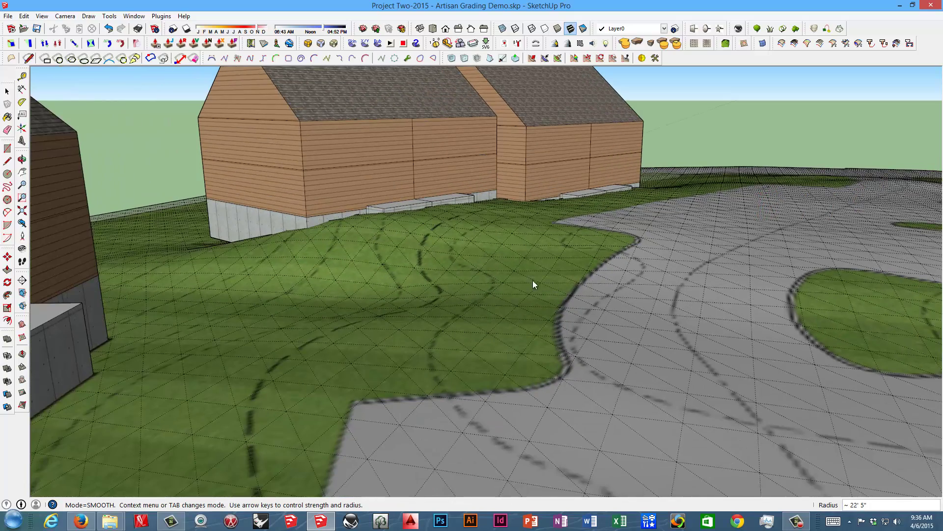
middle_drag(532, 280, 516, 269)
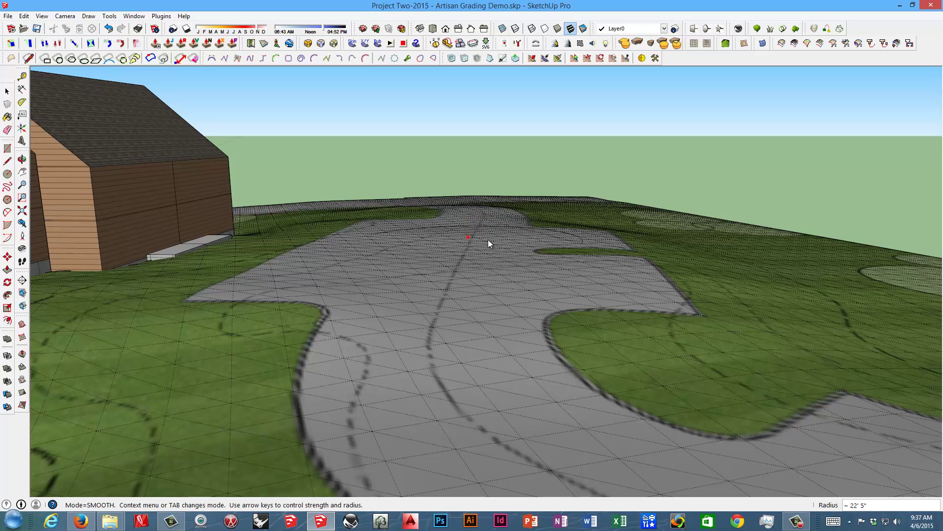
Switch to Sculpt with a radius of about 18' 10 9/16" and raise the grass bank along the parking bays' outer corners
right_click(637, 256)
click(661, 262)
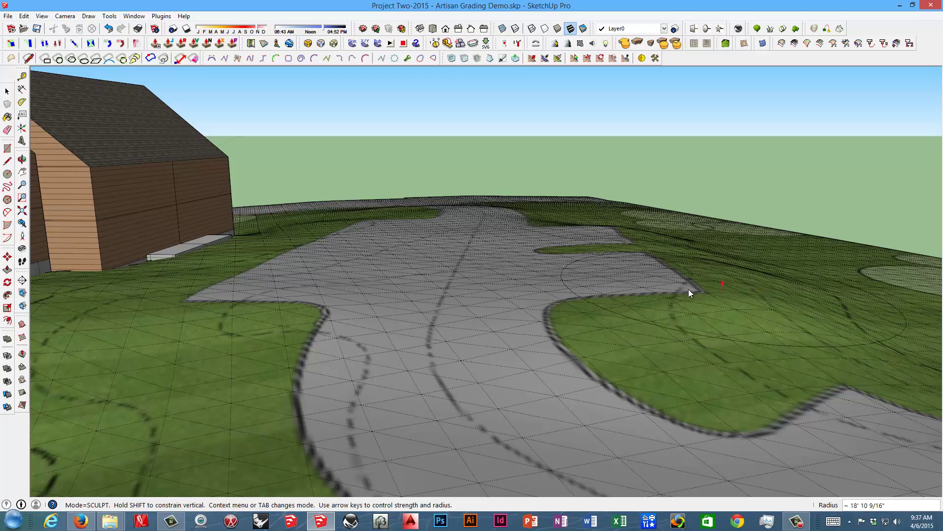
mouse_move(688, 290)
middle_down()
mouse_move(600, 261)
mouse_move(544, 278)
mouse_move(565, 275)
middle_up()
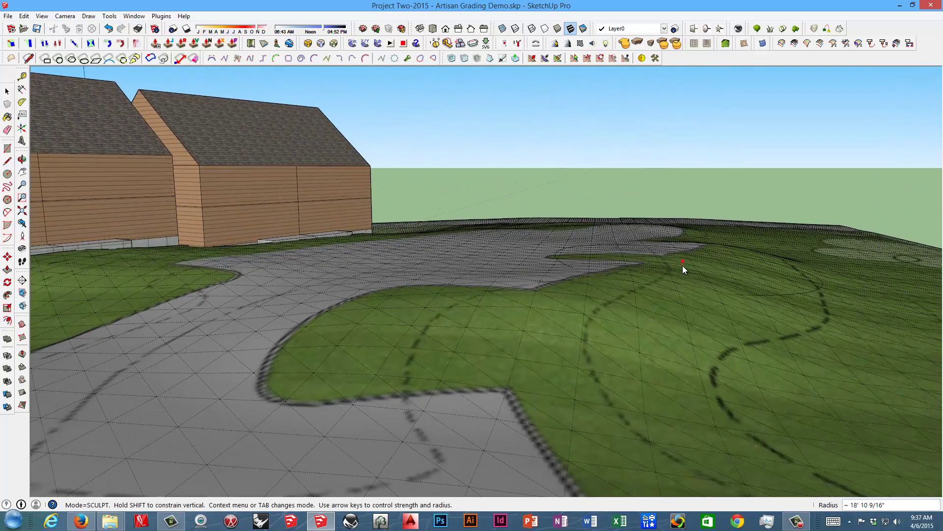
mouse_move(718, 249)
middle_down()
mouse_move(511, 331)
mouse_move(364, 337)
mouse_move(378, 336)
middle_up()
mouse_move(632, 331)
middle_down()
mouse_move(438, 290)
mouse_move(457, 295)
middle_up()
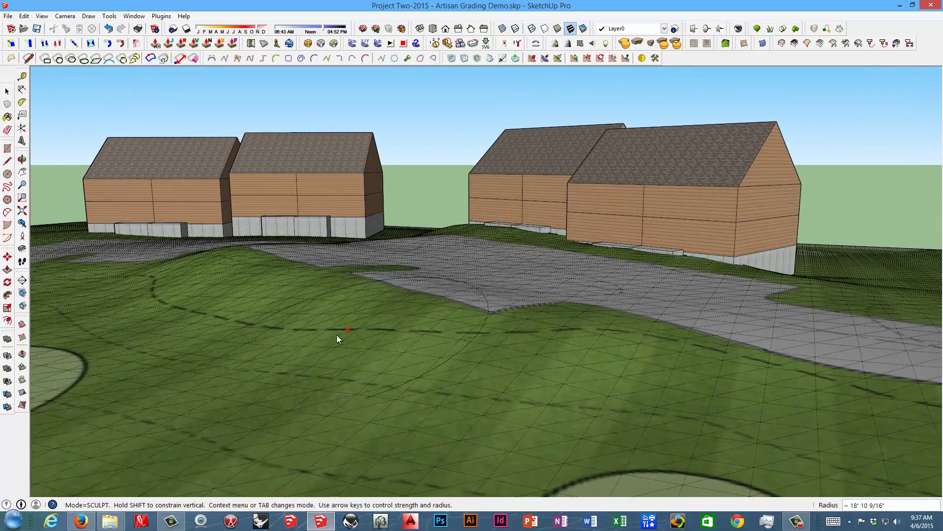
Sculpt the grass slope outside the parking bays and refine the pavement edge around the small grass island
mouse_move(390, 337)
middle_down()
mouse_move(301, 329)
mouse_move(305, 320)
mouse_move(369, 322)
middle_up()
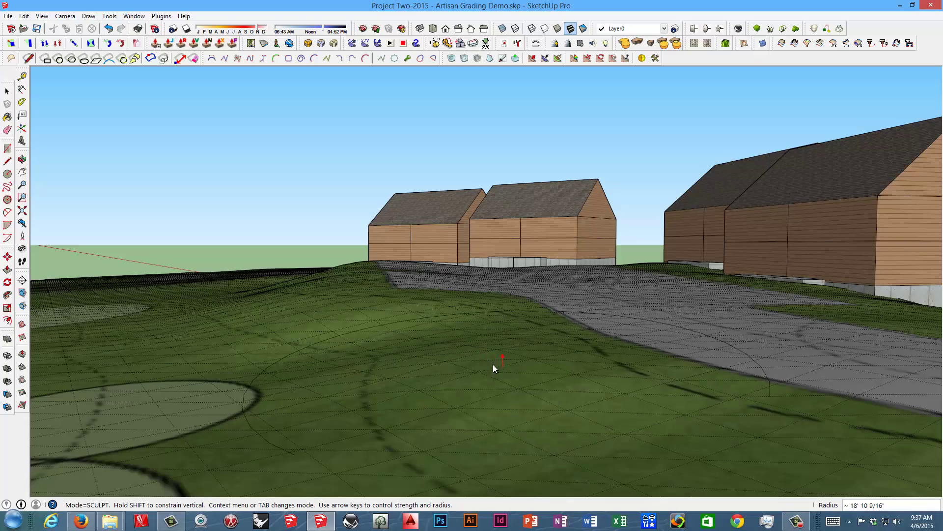
mouse_move(493, 364)
middle_down()
mouse_move(477, 384)
mouse_move(378, 352)
mouse_move(540, 321)
mouse_move(583, 362)
mouse_move(572, 341)
middle_up()
scroll(517, 303, up, 1)
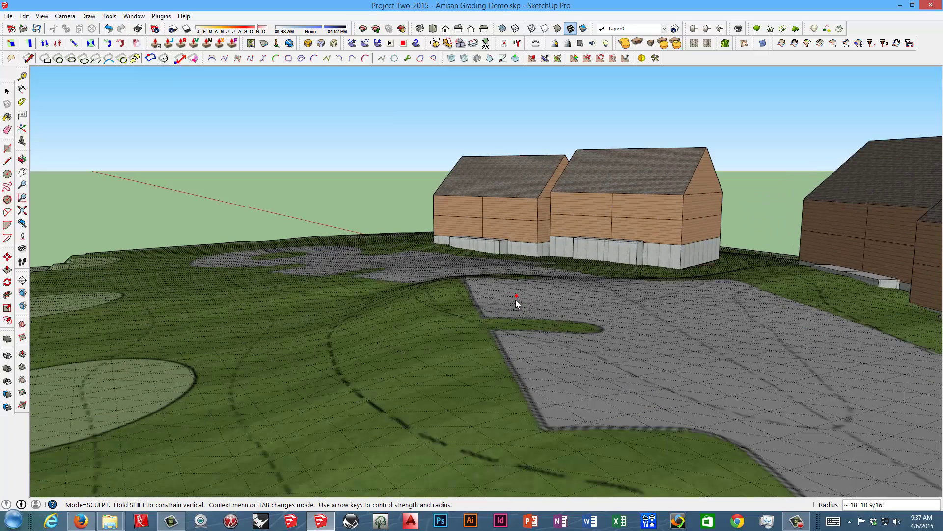
right_click(515, 306)
click(541, 323)
right_click(509, 299)
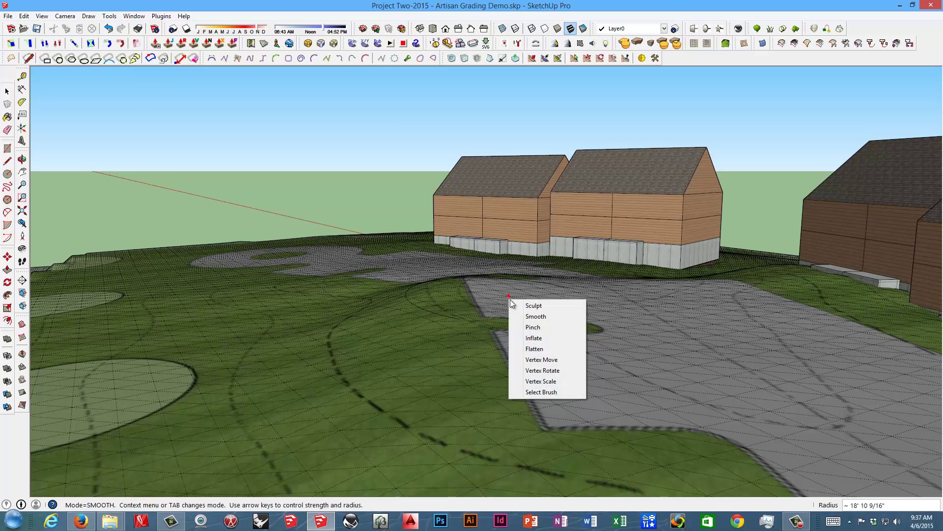
click(526, 304)
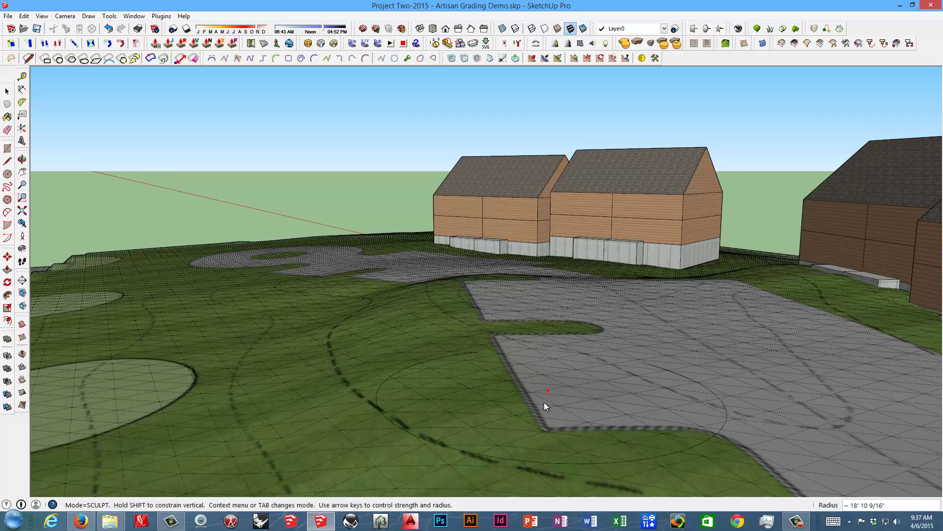
Smooth the drive where it rises into the parking area, blending the pavement with its grass edges
mouse_move(501, 332)
middle_down()
mouse_move(411, 280)
mouse_move(393, 301)
mouse_move(448, 323)
mouse_move(509, 306)
mouse_move(491, 290)
mouse_move(487, 267)
mouse_move(506, 291)
middle_up()
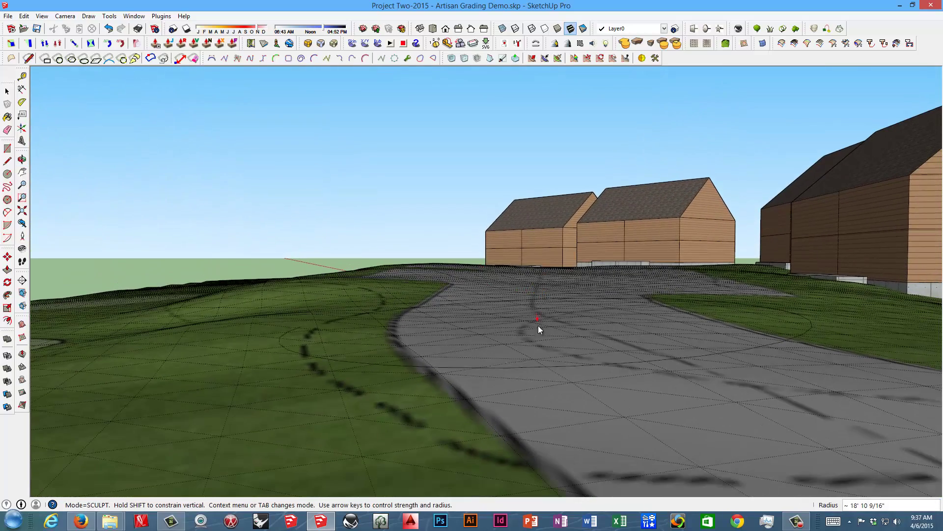
mouse_move(537, 320)
middle_down()
mouse_move(549, 291)
mouse_move(555, 307)
middle_up()
right_click(550, 293)
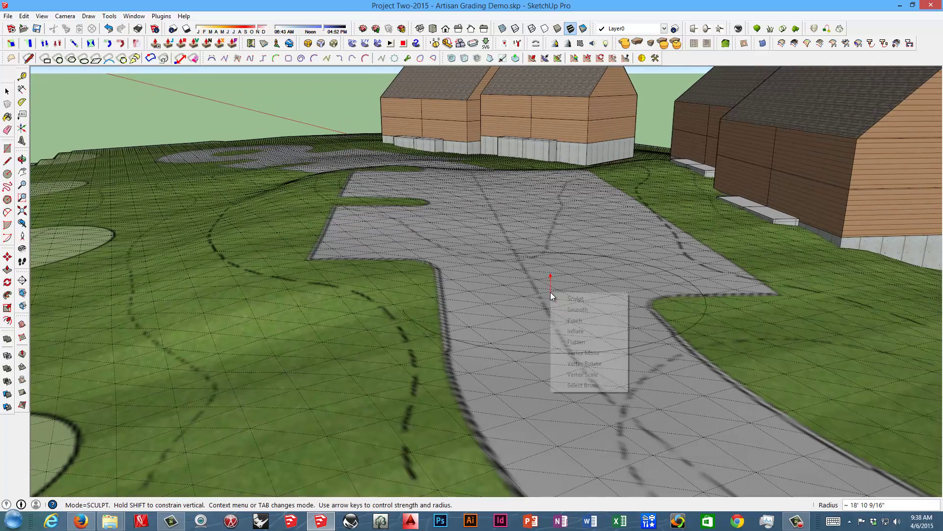
click(570, 298)
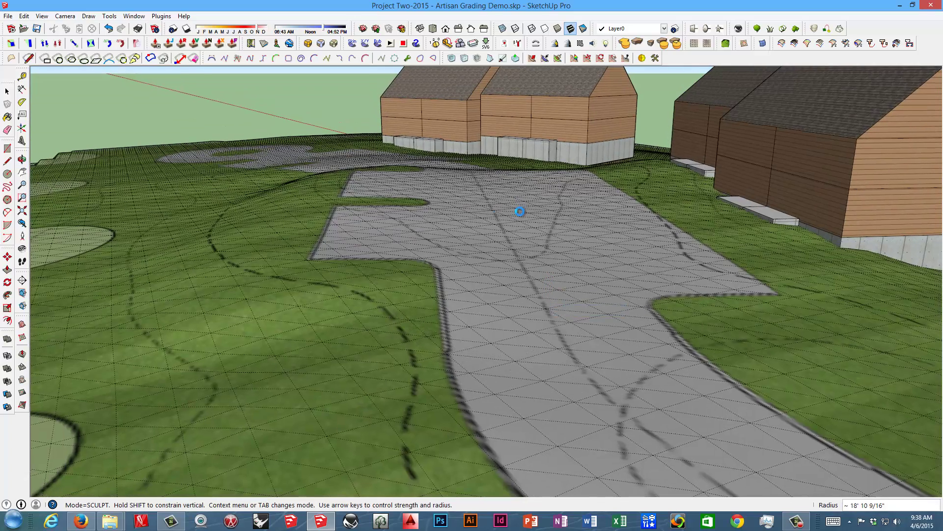
key(Tab)
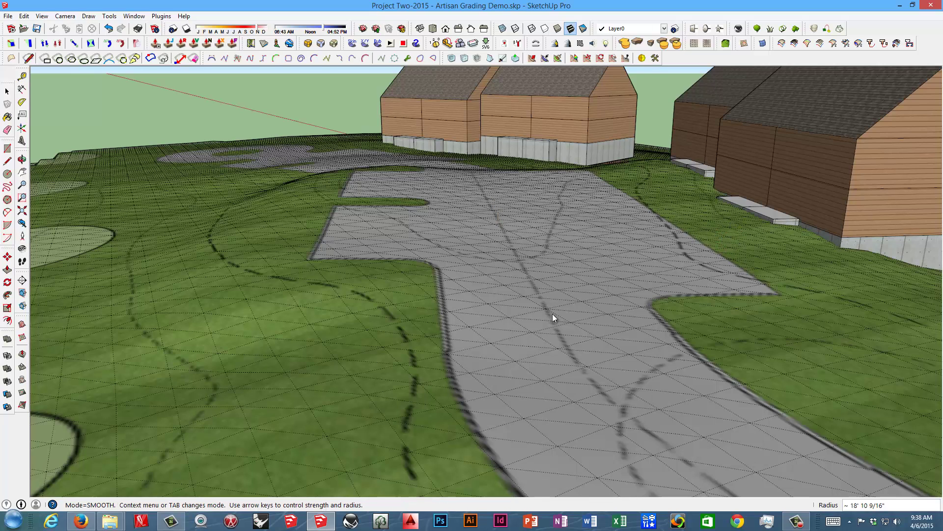
middle_drag(506, 212, 439, 201)
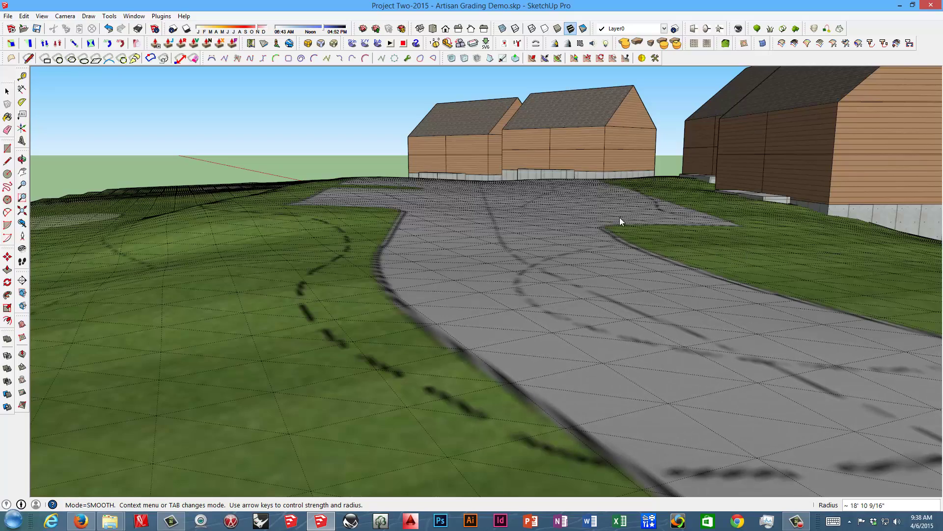
middle_drag(620, 217, 665, 220)
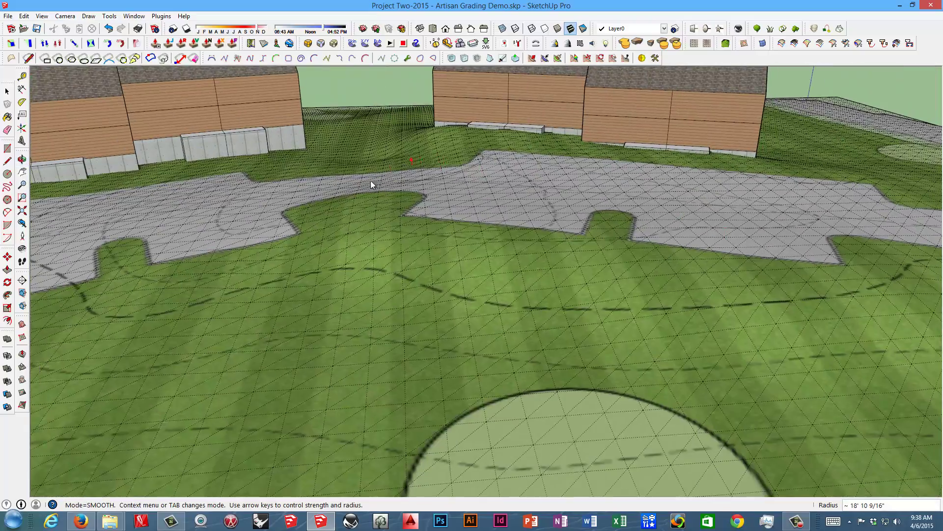
Switch to Sculpt and raise the grass at the front corner of the house with the tall exposed foundation, beside the gap between the pairs
middle_drag(372, 185, 561, 200)
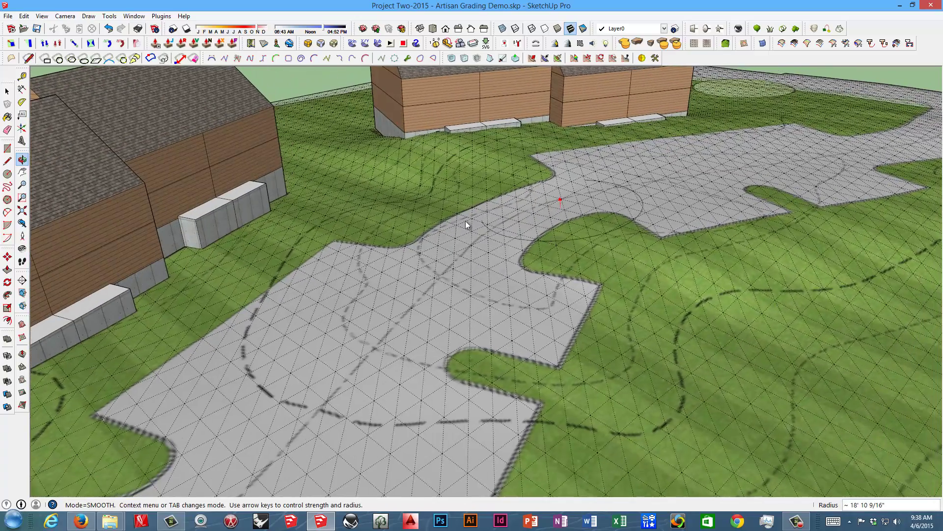
right_click(465, 221)
click(474, 234)
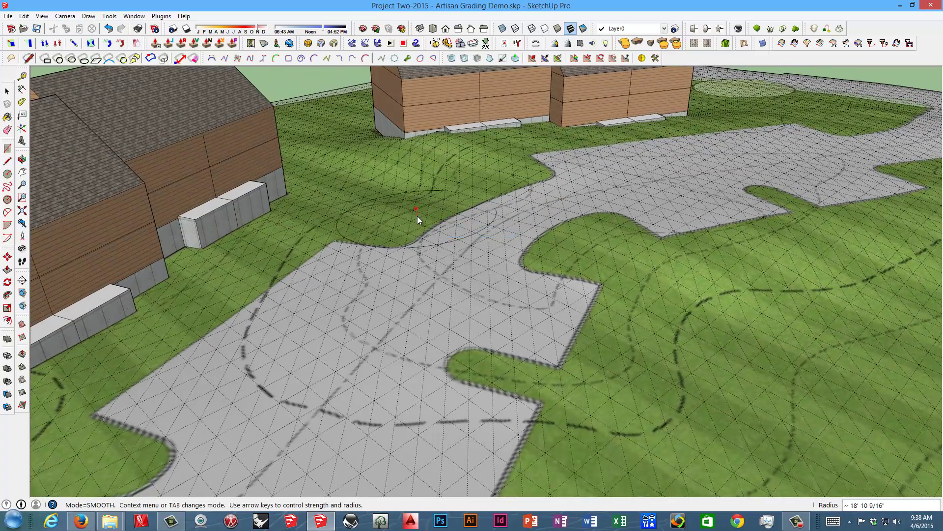
key(Tab)
middle_drag(320, 169, 94, 238)
mouse_move(400, 95)
middle_down()
mouse_move(391, 158)
mouse_move(350, 255)
mouse_move(321, 279)
middle_up()
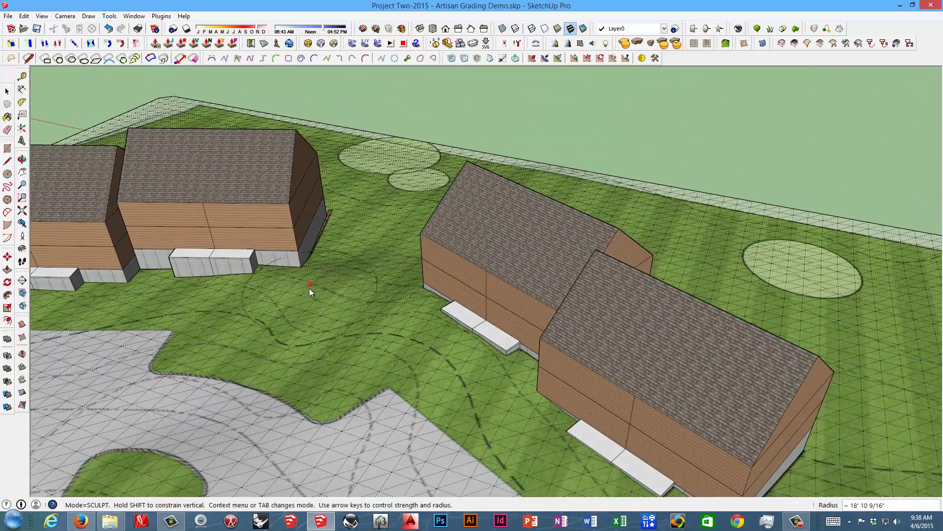
mouse_move(309, 288)
mouse_down()
mouse_move(244, 246)
mouse_move(311, 282)
mouse_move(333, 249)
mouse_up()
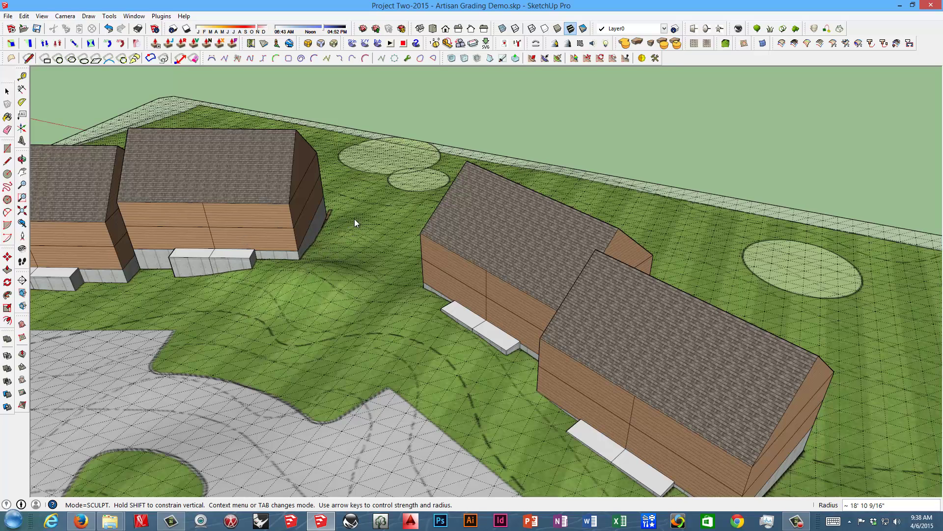
mouse_move(355, 219)
mouse_down()
mouse_move(348, 251)
mouse_move(361, 287)
mouse_move(295, 314)
mouse_move(223, 297)
mouse_move(279, 267)
mouse_move(234, 252)
mouse_move(187, 279)
mouse_move(140, 255)
mouse_move(155, 287)
mouse_move(129, 247)
mouse_move(164, 277)
mouse_move(199, 287)
mouse_move(218, 275)
mouse_move(206, 316)
mouse_up()
mouse_move(206, 317)
middle_down()
mouse_move(463, 203)
mouse_move(547, 205)
mouse_move(518, 257)
mouse_move(523, 243)
middle_up()
scroll(524, 244, up, 3)
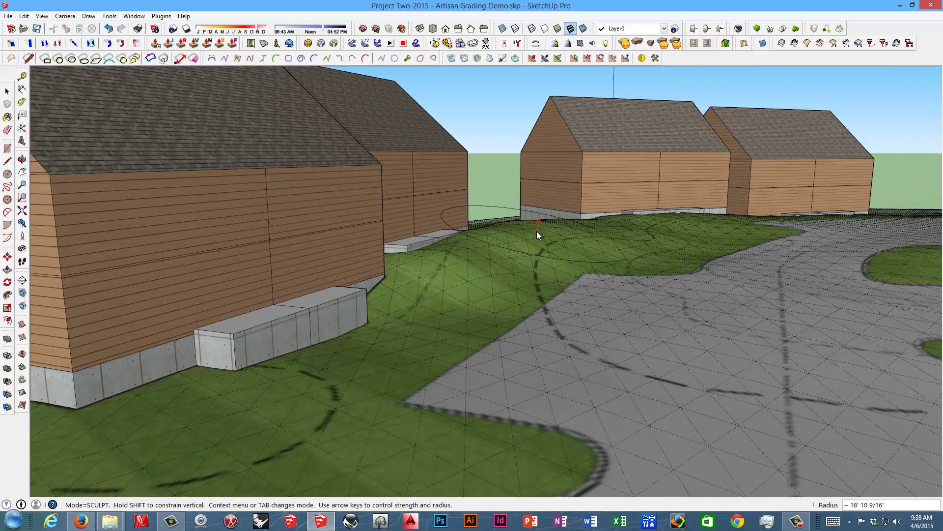
Smooth the newly raised grass bank across the gap between the two pairs of houses
right_click(536, 231)
click(558, 242)
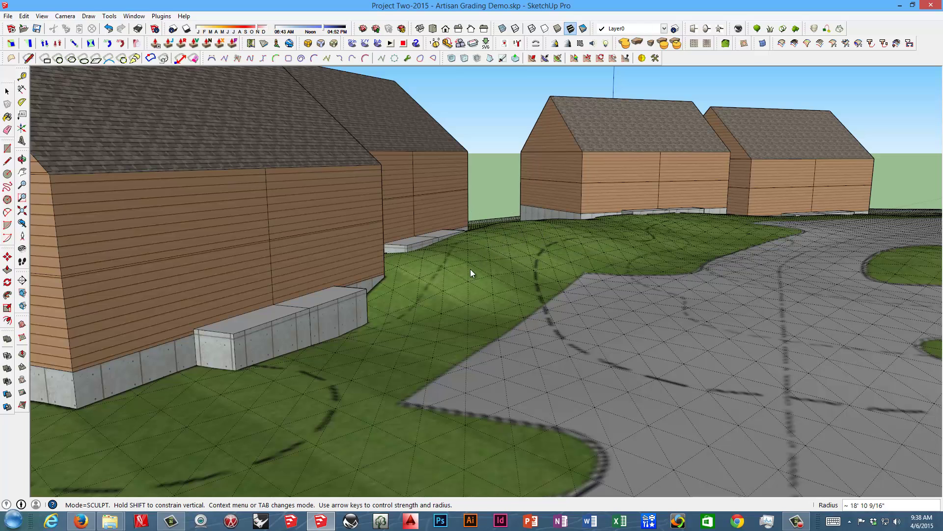
key(Tab)
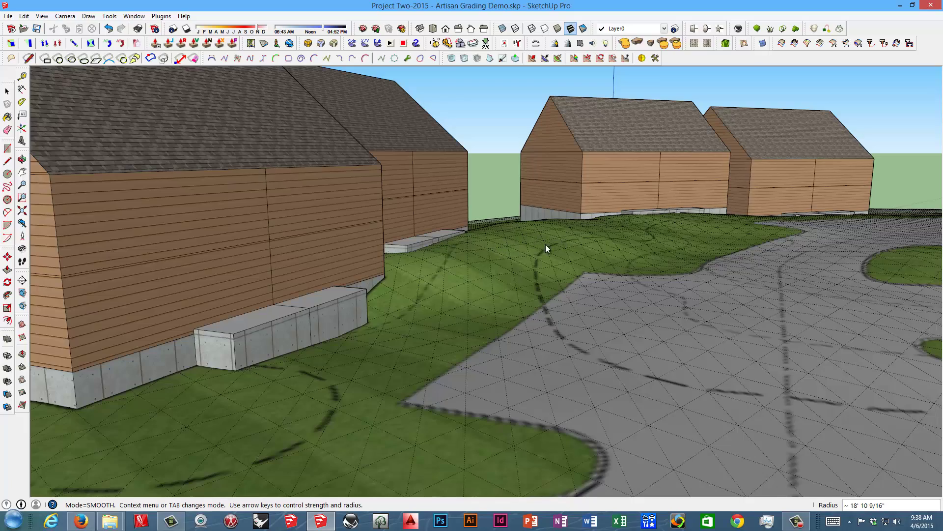
middle_drag(476, 228, 411, 249)
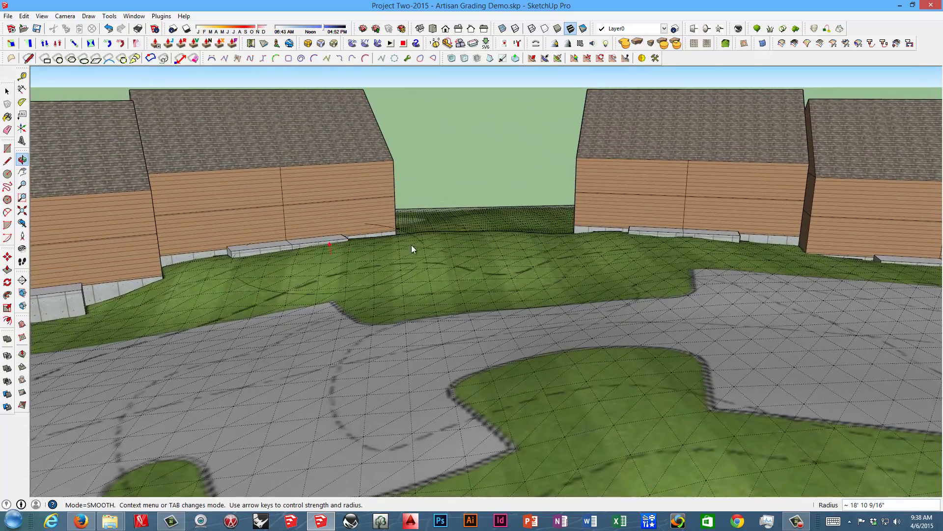
right_click(441, 234)
click(459, 241)
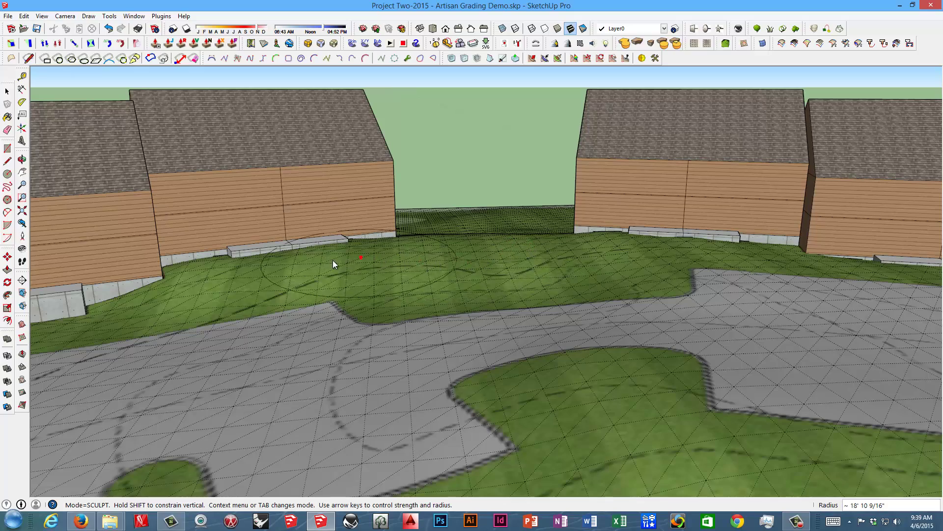
Raise the grass along the front and stoop of the end house by the turnaround, together with the adjoining pavement edge, using Sculpt
middle_drag(400, 289, 531, 284)
scroll(651, 279, down, 5)
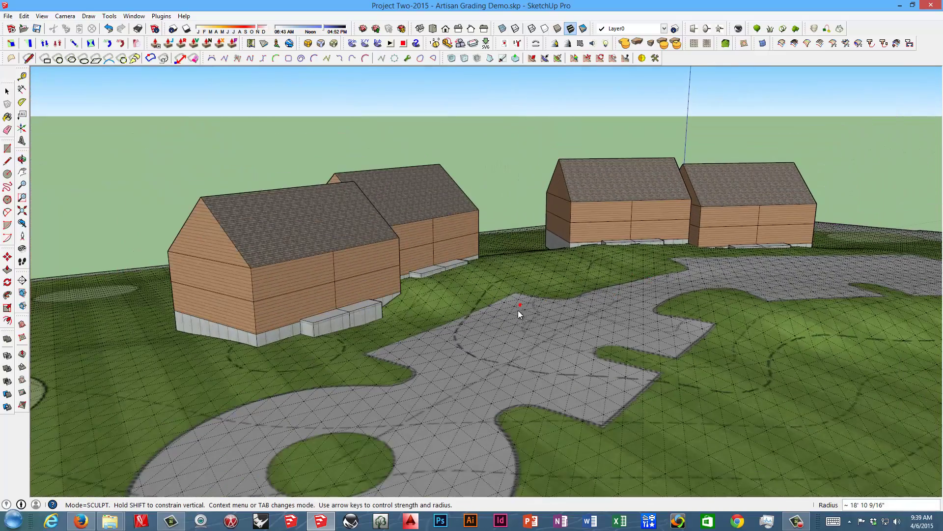
mouse_move(510, 306)
mouse_down()
mouse_move(555, 285)
mouse_move(511, 287)
mouse_move(428, 318)
mouse_up()
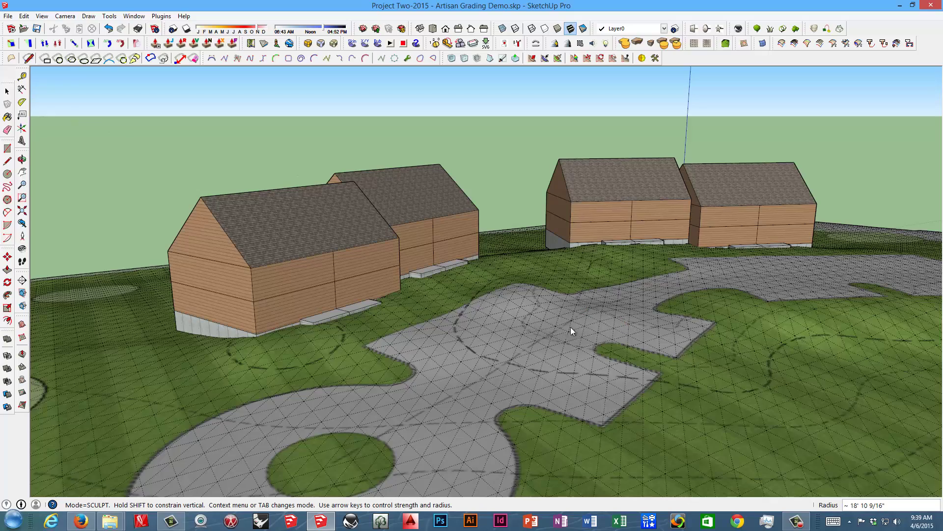
Switch to Smooth and even out the raised pavement where the drive narrows between the parking bays and the front lawn
mouse_move(436, 368)
middle_down()
mouse_move(571, 300)
mouse_move(576, 287)
middle_up()
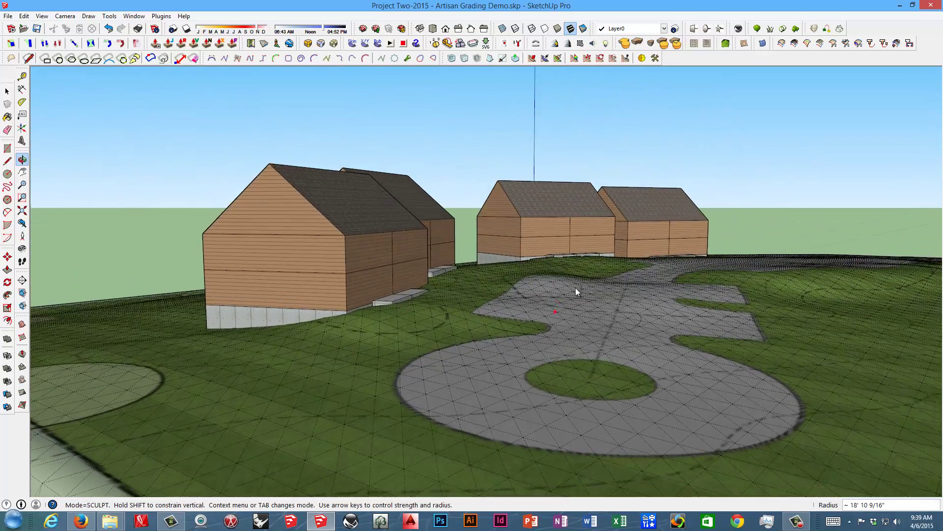
scroll(624, 289, up, 4)
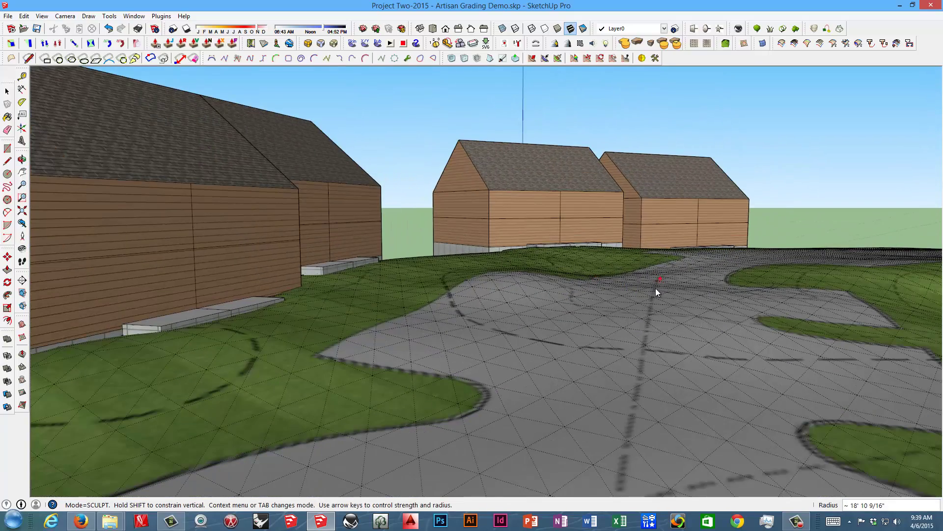
mouse_move(667, 281)
middle_down()
mouse_move(621, 324)
mouse_move(638, 311)
middle_up()
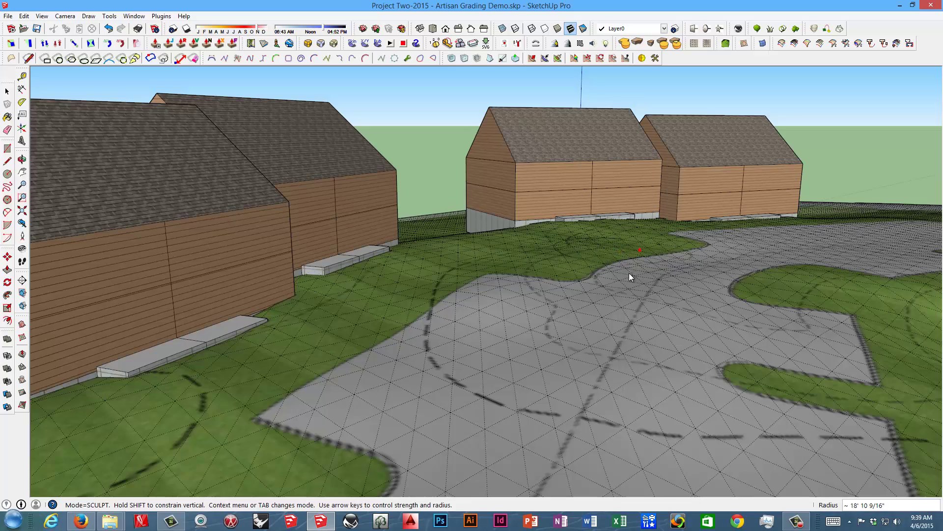
mouse_move(629, 273)
middle_down()
mouse_move(705, 265)
mouse_move(716, 238)
mouse_move(698, 247)
middle_up()
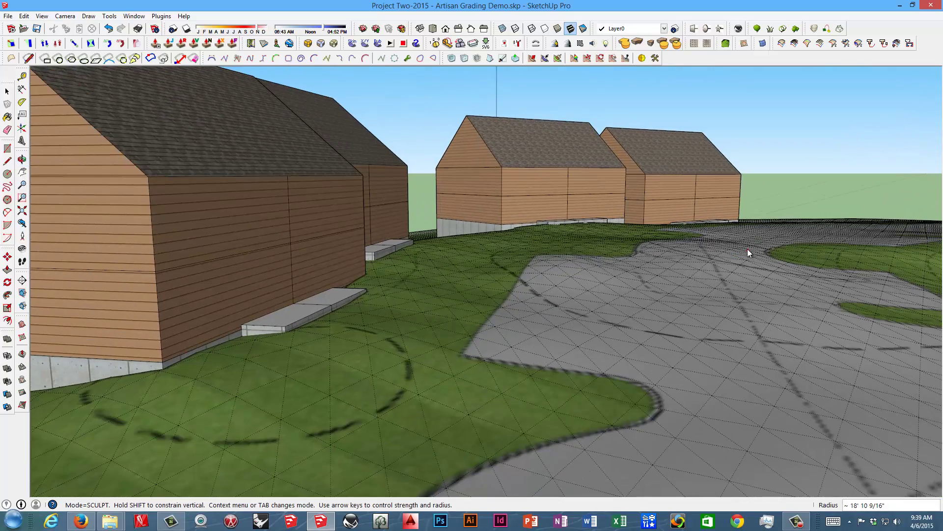
middle_drag(748, 249, 715, 245)
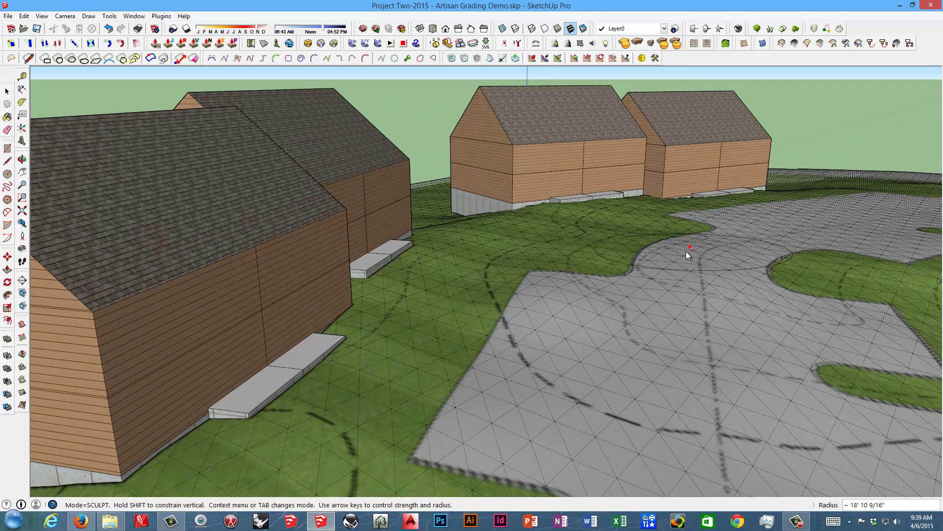
right_click(686, 250)
click(708, 268)
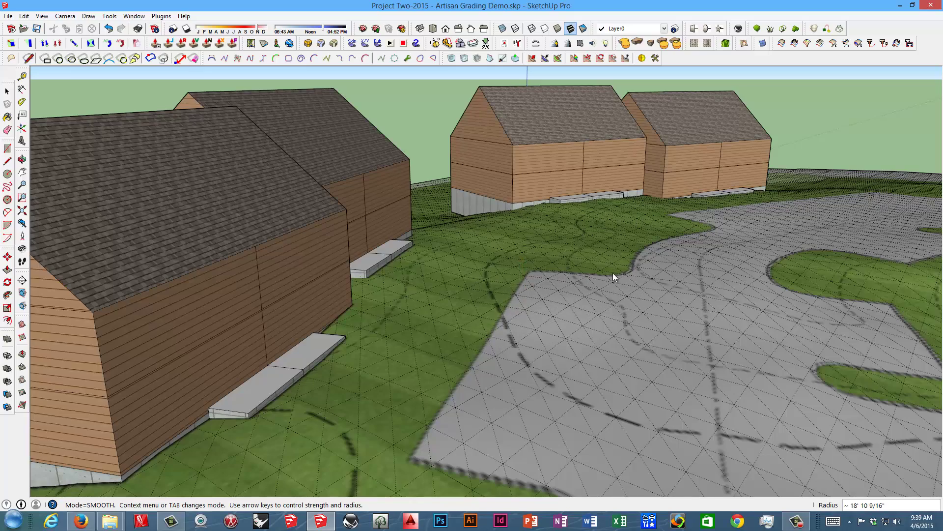
middle_drag(691, 270, 723, 235)
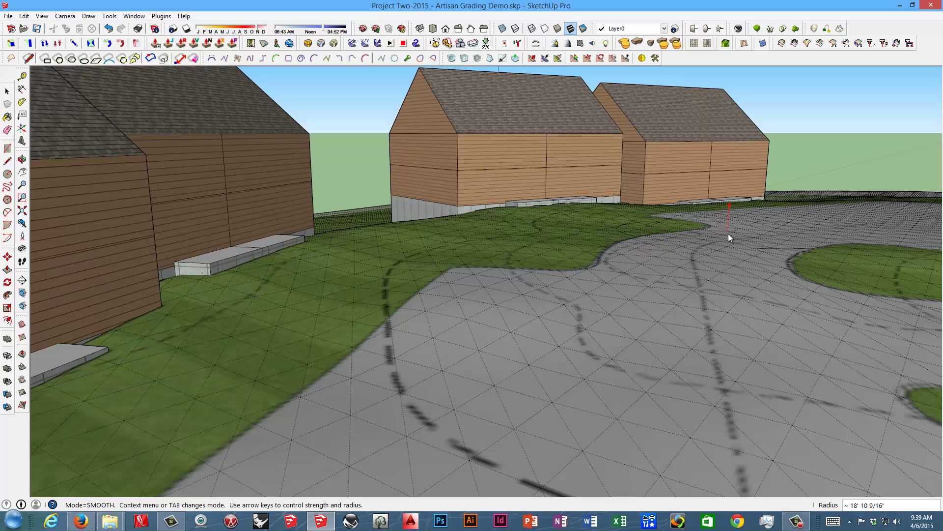
Switch back to Sculpt and reshape the drive's pavement between the front lawn and the parking bays
right_click(725, 231)
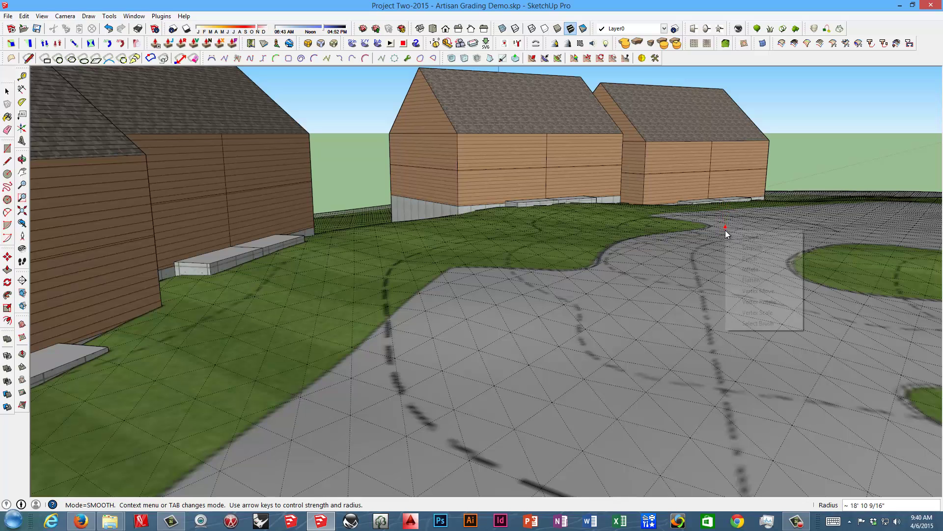
click(751, 237)
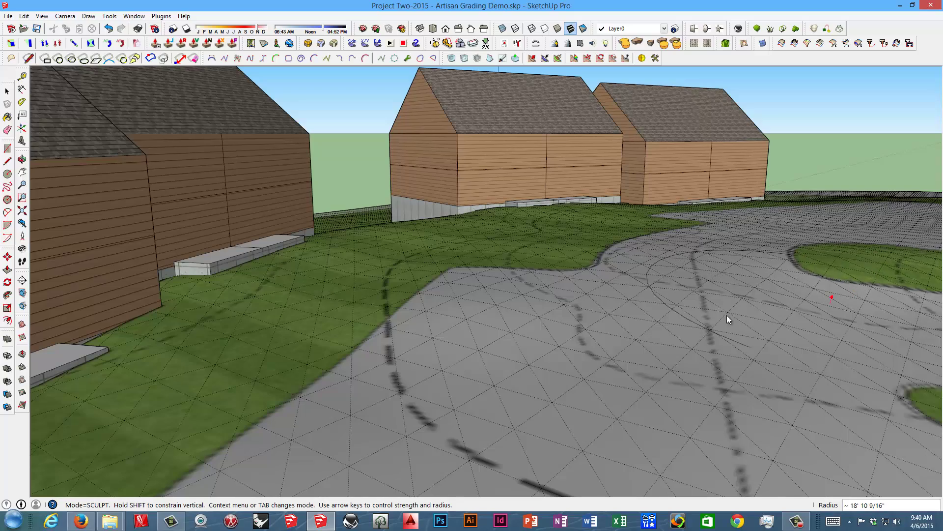
mouse_move(727, 314)
middle_down()
mouse_move(700, 313)
mouse_move(723, 271)
mouse_move(645, 324)
middle_up()
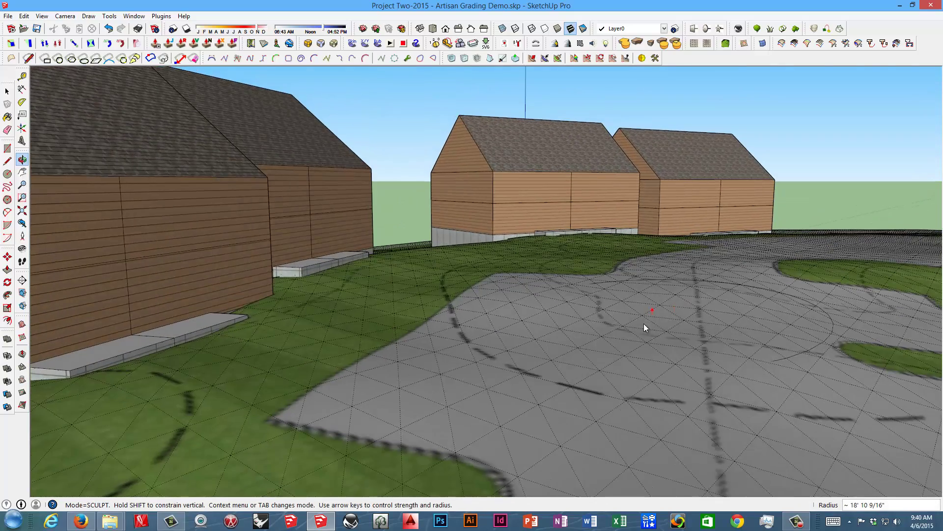
scroll(609, 354, down, 5)
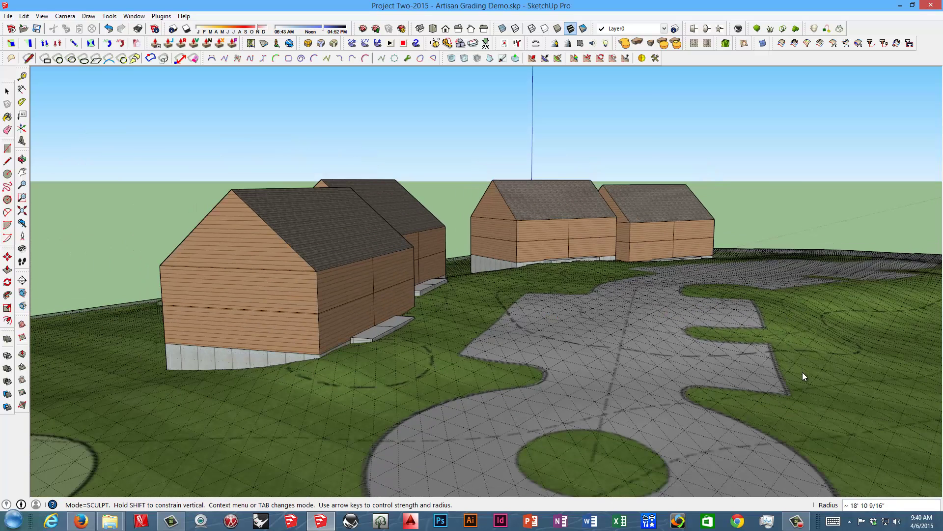
mouse_move(771, 349)
mouse_down()
mouse_move(733, 378)
mouse_move(742, 338)
mouse_move(760, 378)
mouse_move(833, 394)
mouse_move(825, 378)
mouse_move(839, 378)
mouse_move(794, 342)
mouse_move(826, 356)
mouse_move(766, 318)
mouse_move(721, 309)
mouse_move(767, 317)
mouse_up()
Sculpt the grass slope along the outer edge of the parking bays and their grass islands
mouse_move(768, 319)
middle_down()
mouse_move(573, 350)
mouse_move(590, 373)
middle_up()
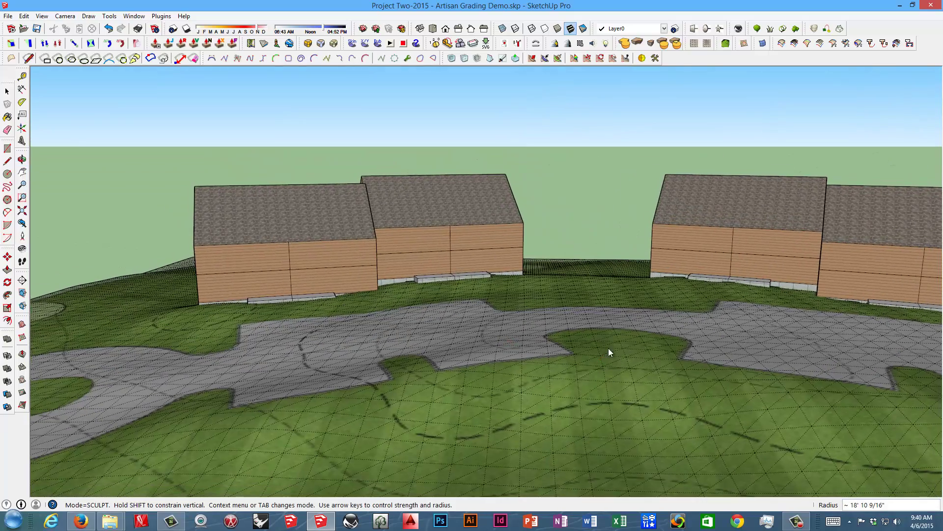
mouse_move(607, 373)
mouse_down()
mouse_move(603, 420)
mouse_move(494, 423)
mouse_move(440, 444)
mouse_move(359, 428)
mouse_move(445, 415)
mouse_move(499, 378)
mouse_up()
mouse_move(499, 378)
middle_down()
mouse_move(604, 316)
mouse_move(636, 326)
mouse_move(741, 322)
mouse_move(710, 334)
middle_up()
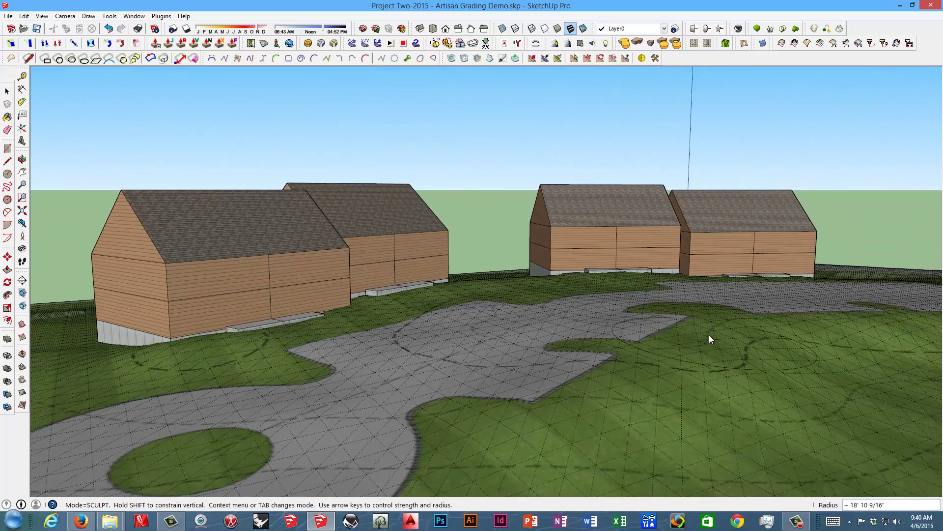
mouse_move(703, 329)
mouse_down()
mouse_move(619, 384)
mouse_move(646, 417)
mouse_move(811, 369)
mouse_move(793, 377)
mouse_up()
Switch to Smooth and blend the grass bank into the outer ends of the parking bays
middle_drag(792, 376, 675, 337)
right_click(659, 334)
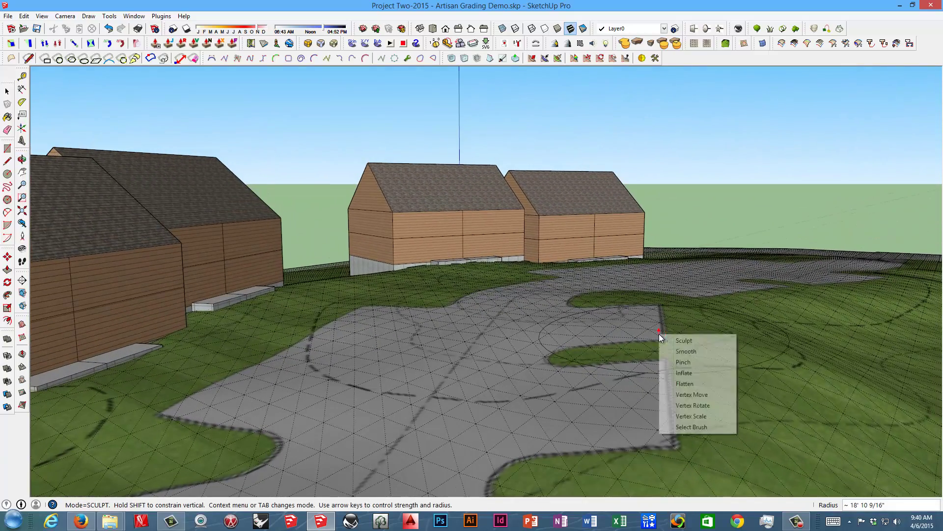
click(688, 352)
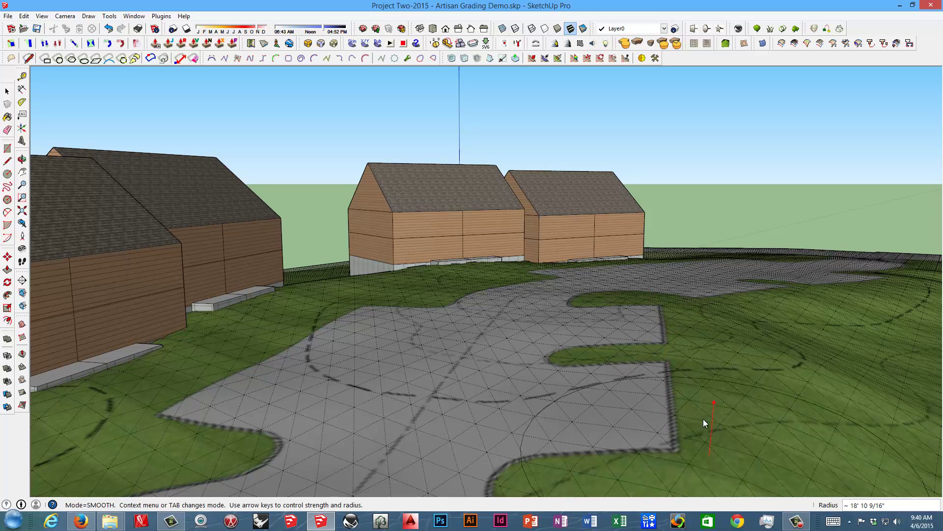
mouse_move(703, 421)
middle_down()
mouse_move(548, 413)
mouse_move(514, 422)
middle_up()
scroll(580, 395, down, 4)
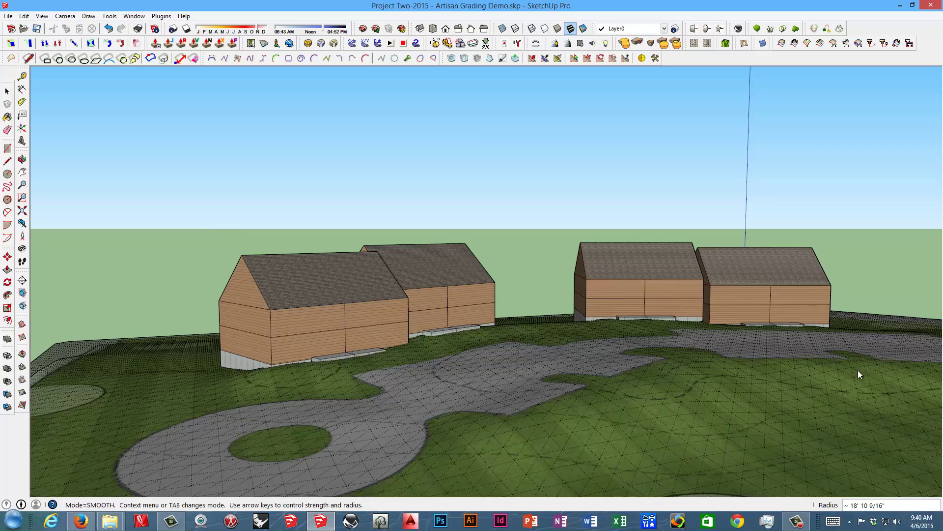
Switch to Sculpt and refine the grass hillside falling away from the parking bays
scroll(617, 365, down, 4)
middle_drag(565, 354, 758, 341)
scroll(707, 352, up, 5)
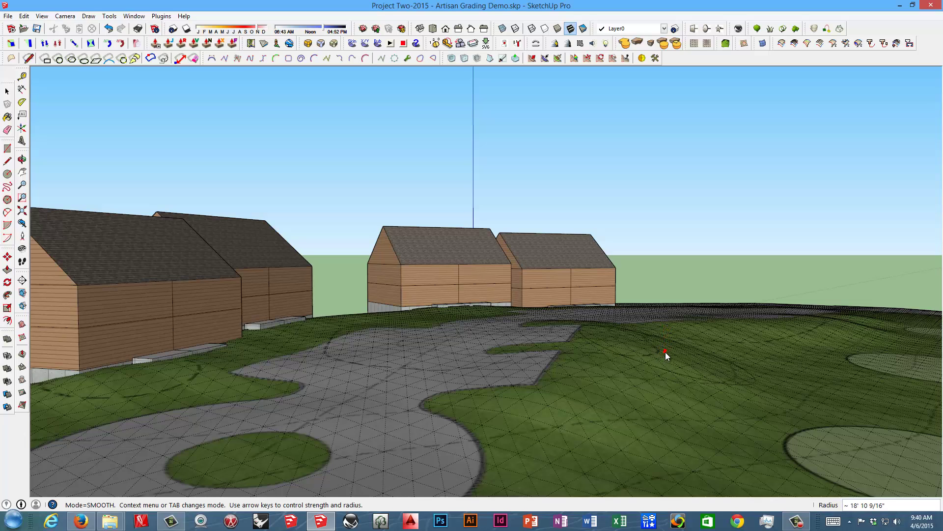
right_click(665, 353)
click(674, 357)
key(Tab)
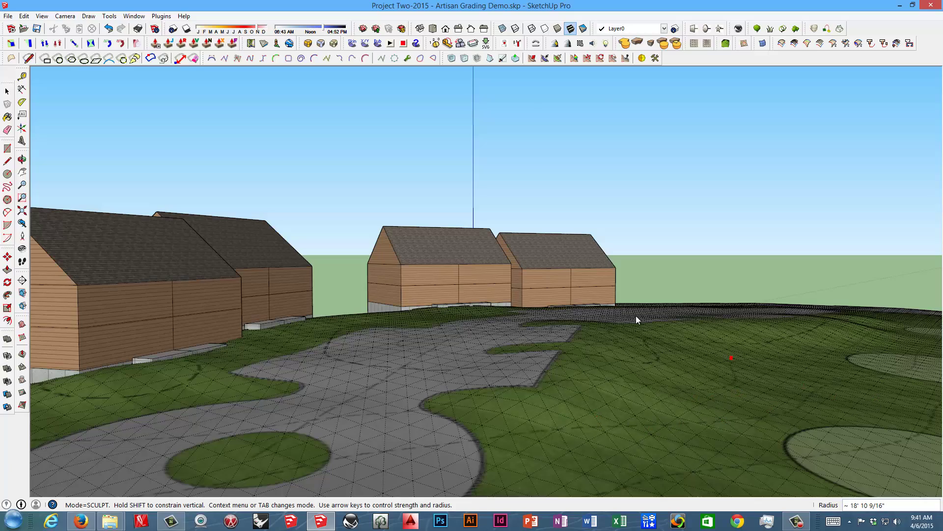
middle_drag(636, 316, 629, 366)
scroll(629, 366, up, 4)
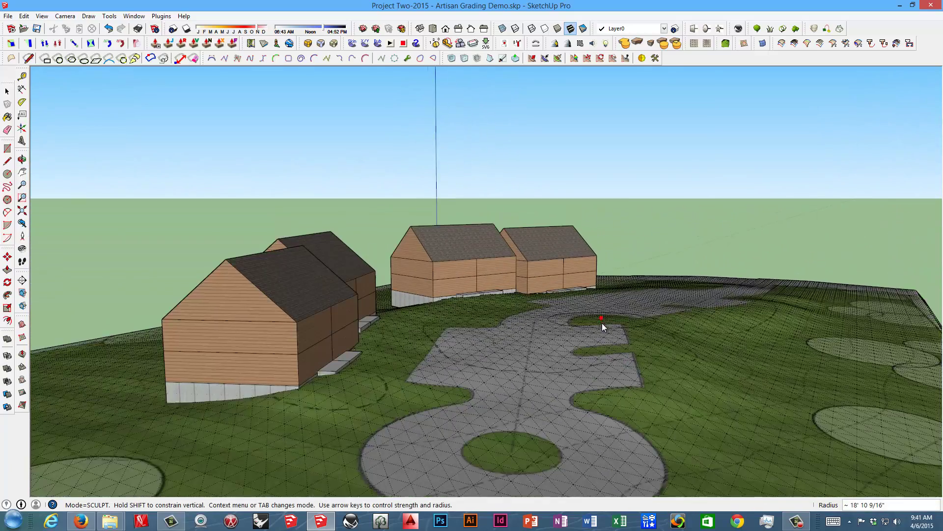
Raise the downhill side of the turnaround loop around its circular grass island with the Sculpt brush
mouse_move(647, 411)
middle_down()
mouse_move(646, 332)
mouse_move(678, 379)
mouse_move(620, 329)
middle_up()
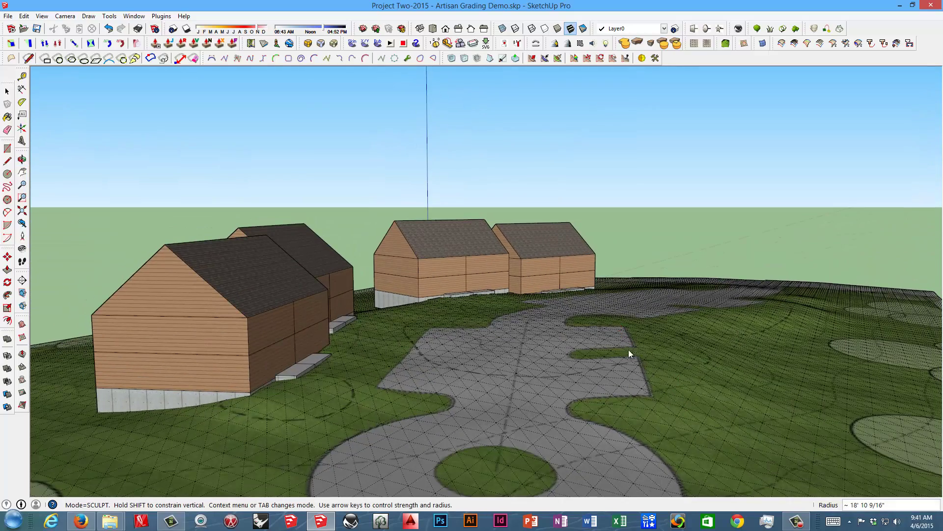
mouse_move(697, 421)
middle_down()
mouse_move(647, 354)
mouse_move(681, 366)
mouse_move(553, 350)
middle_up()
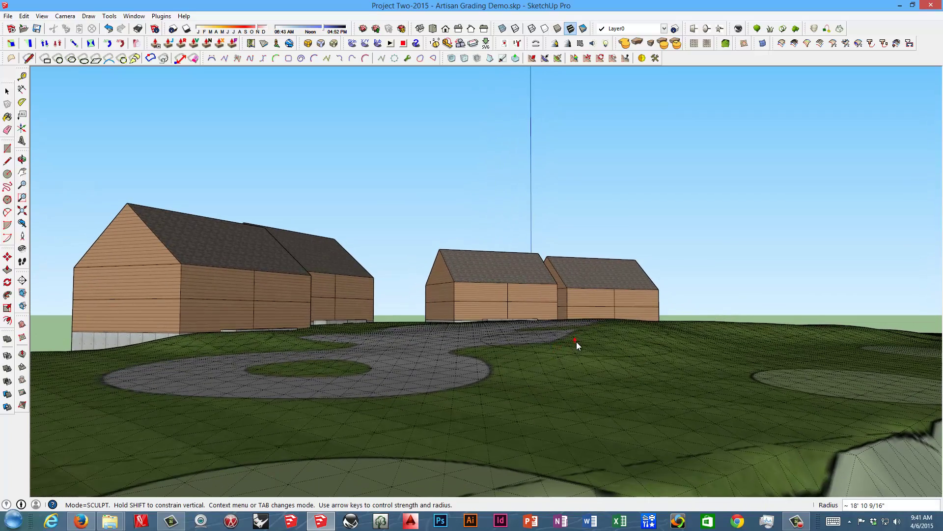
mouse_move(552, 372)
middle_down()
mouse_move(629, 371)
mouse_move(634, 381)
mouse_move(520, 346)
middle_up()
middle_drag(602, 343, 403, 378)
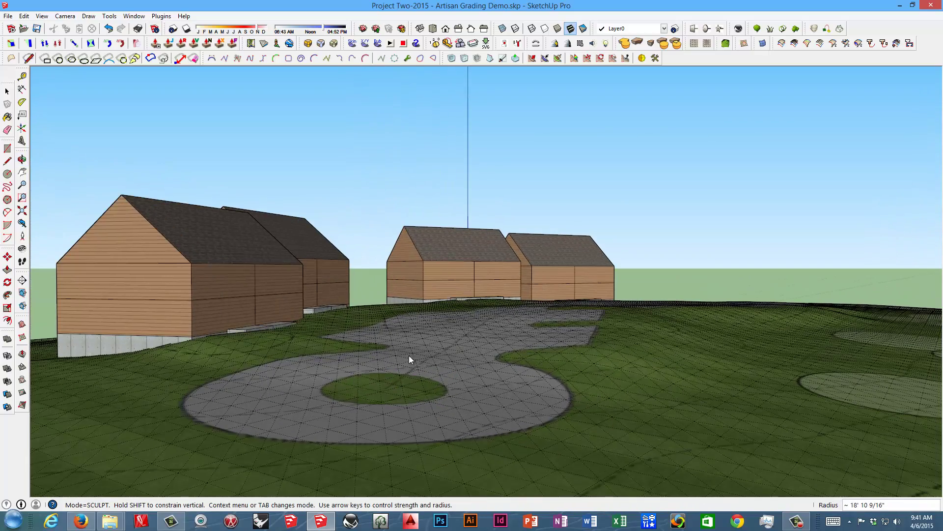
mouse_move(495, 372)
mouse_down()
mouse_move(446, 411)
mouse_move(284, 410)
mouse_move(358, 370)
mouse_move(337, 394)
mouse_up()
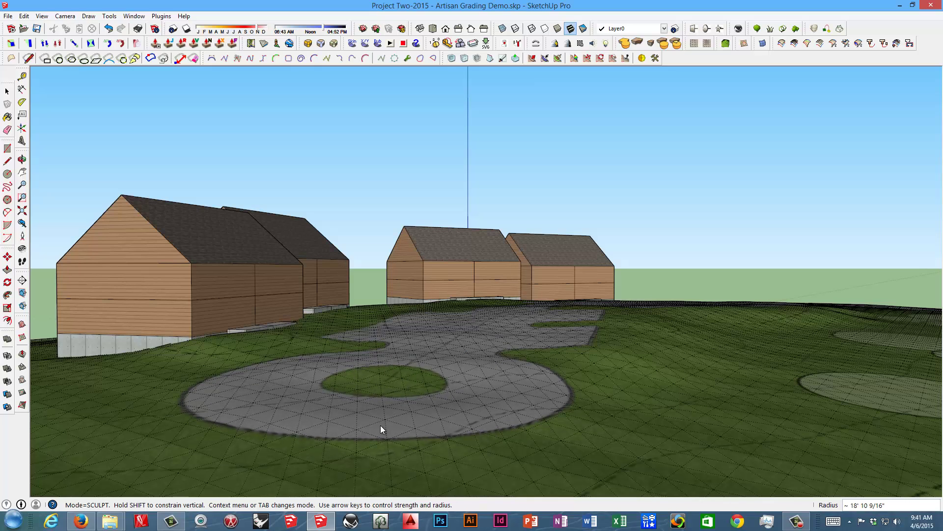
mouse_move(382, 430)
mouse_down()
mouse_move(590, 428)
mouse_move(484, 400)
mouse_move(337, 408)
mouse_move(487, 387)
mouse_up()
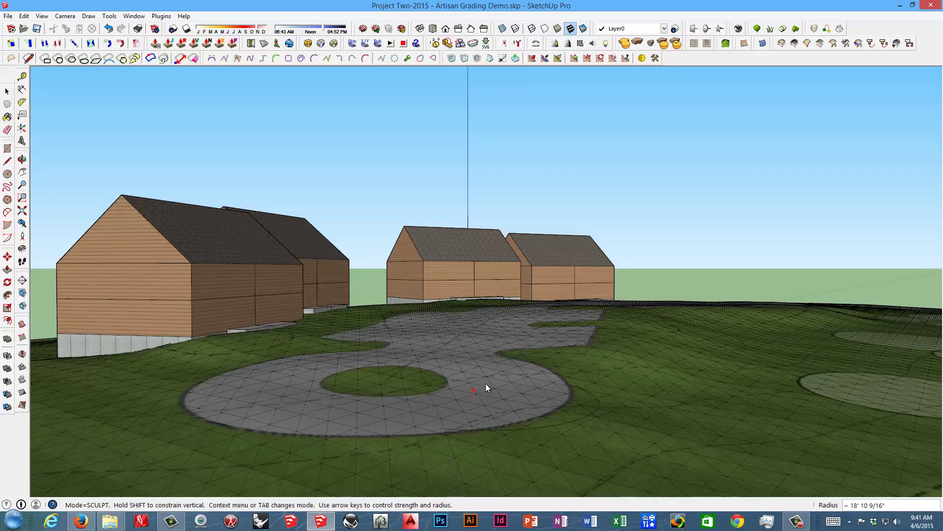
Inspect the graded turnaround, drive and house fronts from several angles to check how the terrain meets the foundations and stoops
middle_drag(485, 383, 300, 370)
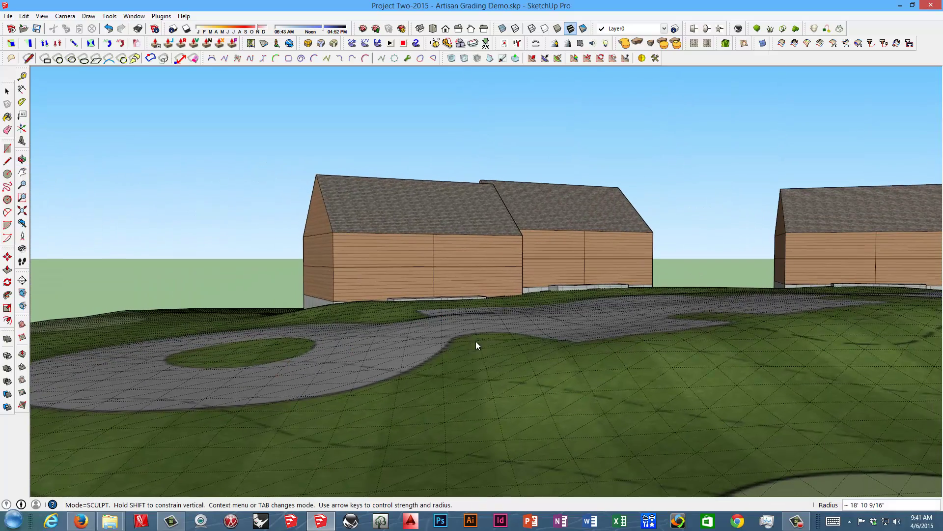
scroll(603, 358, down, 2)
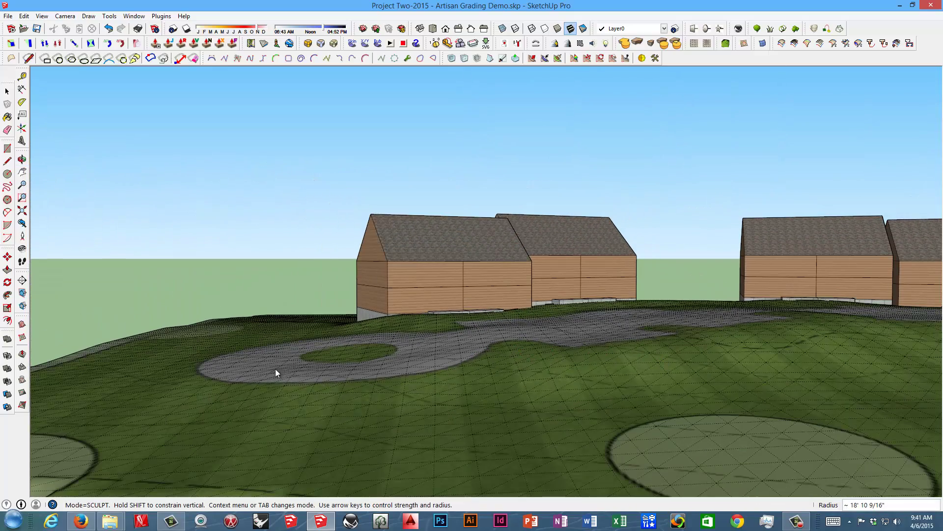
scroll(342, 375, down, 3)
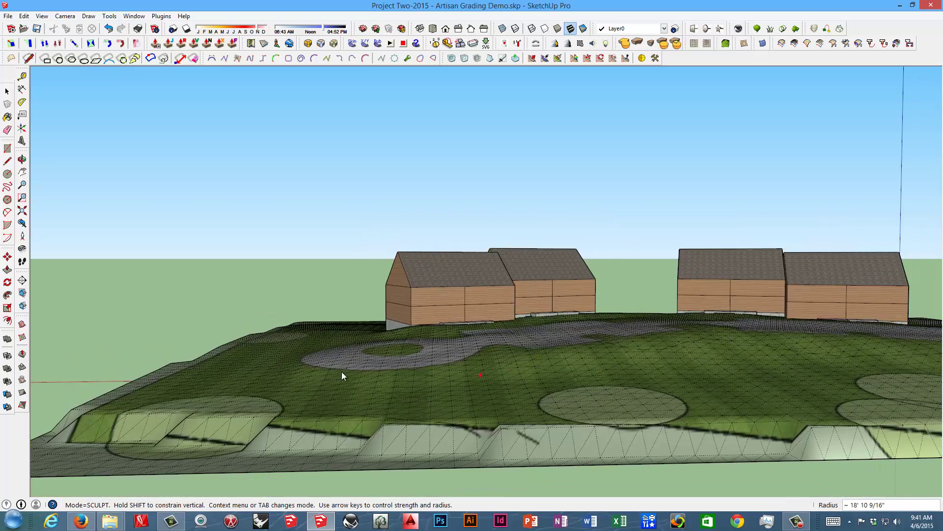
mouse_move(343, 376)
middle_down()
mouse_move(369, 343)
mouse_move(421, 359)
mouse_move(397, 345)
mouse_move(496, 366)
mouse_move(577, 367)
middle_up()
scroll(577, 367, up, 3)
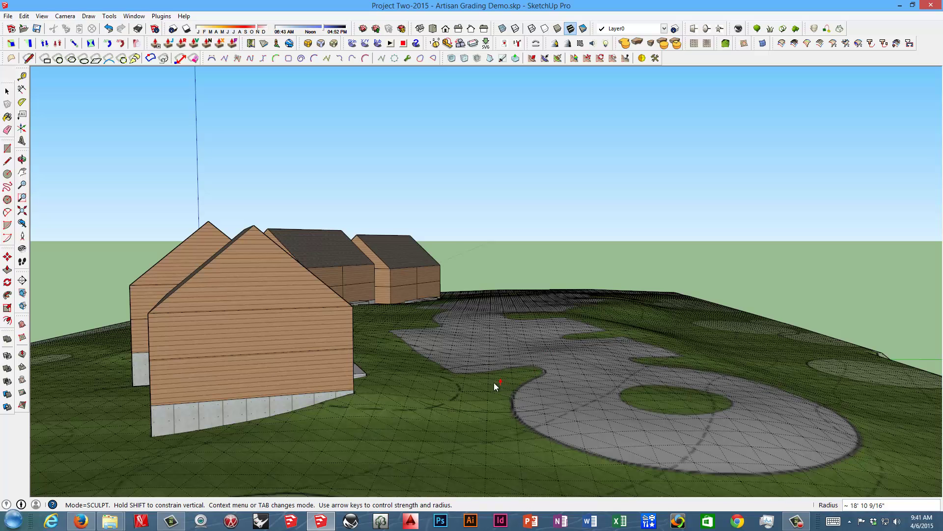
middle_drag(469, 367, 288, 355)
scroll(346, 356, up, 4)
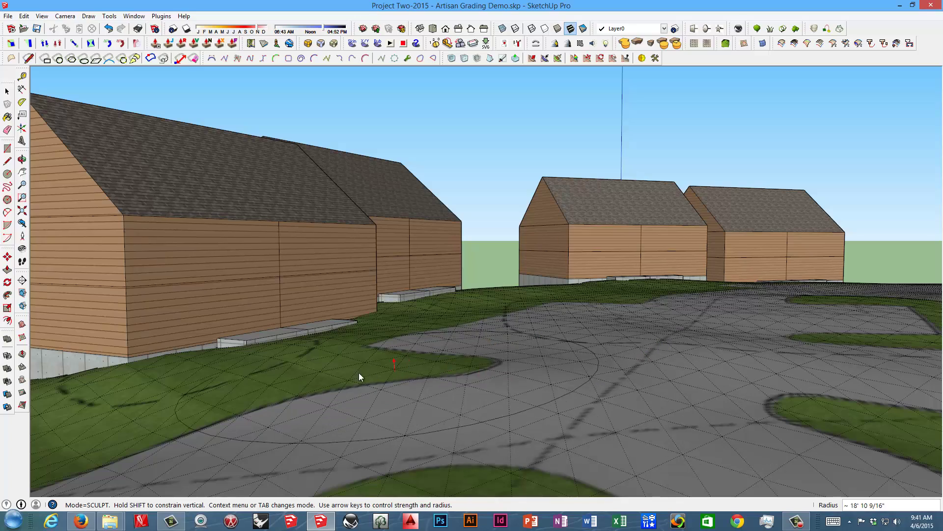
middle_drag(359, 373, 560, 349)
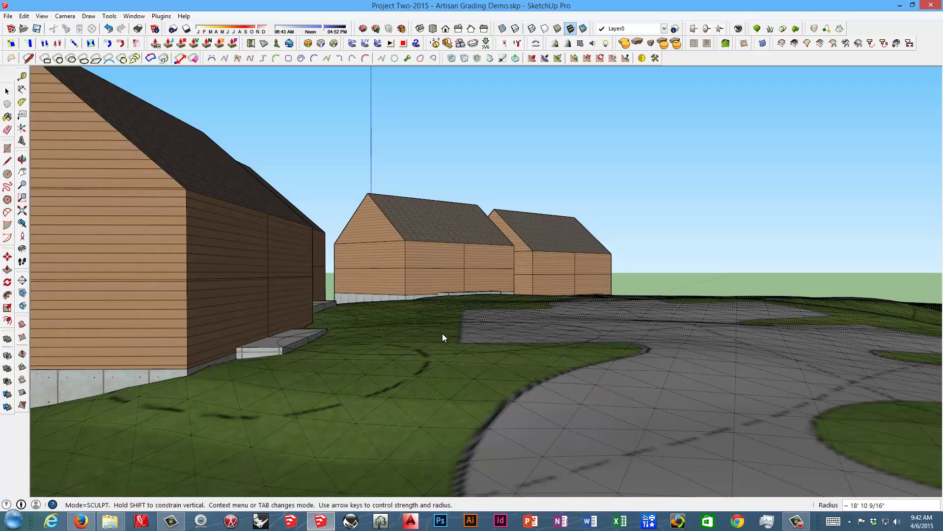
scroll(447, 373, down, 2)
middle_drag(435, 384, 464, 328)
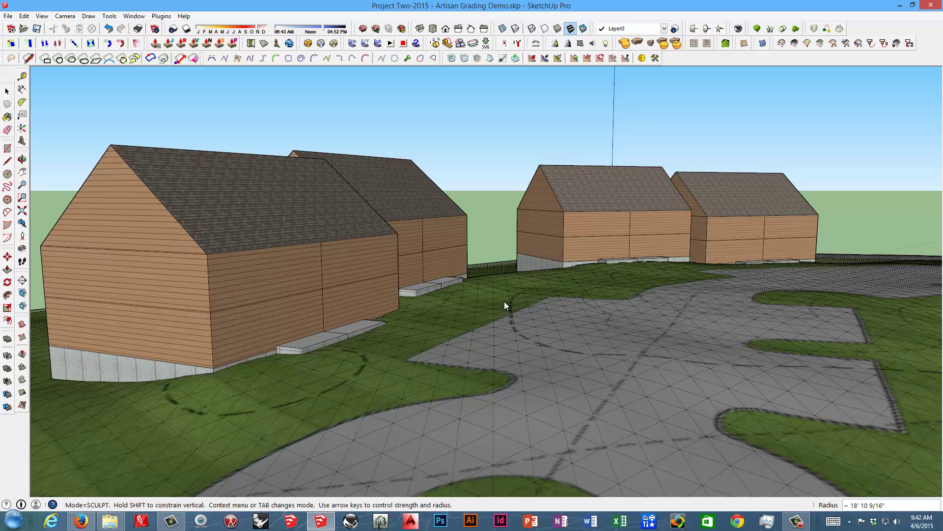
scroll(481, 305, up, 3)
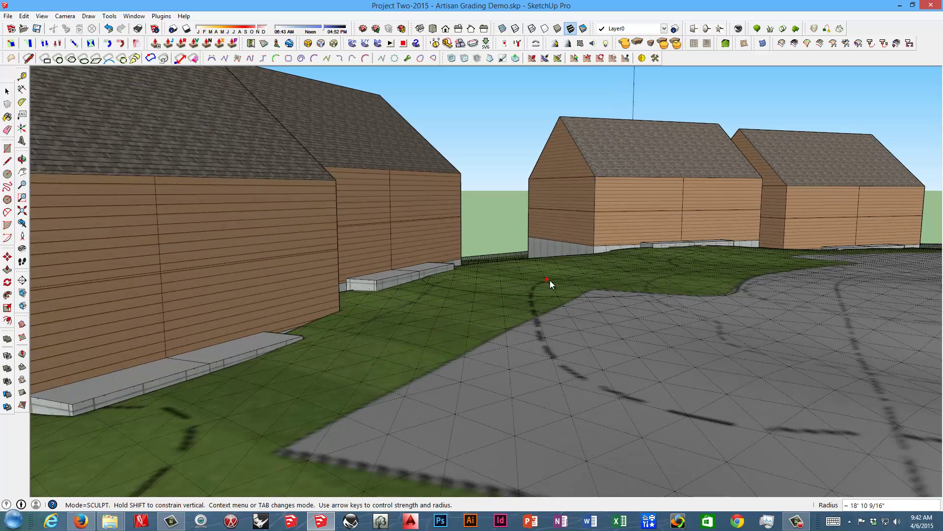
mouse_move(685, 287)
middle_down()
mouse_move(713, 279)
mouse_move(642, 291)
middle_up()
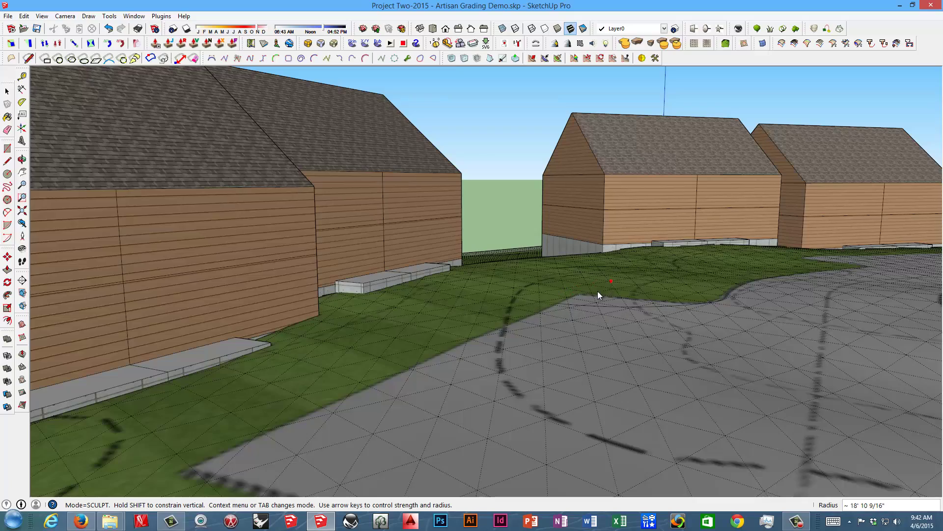
Sculpt the grass bank below the turnaround so it meets the outer edge of the paved loop
mouse_move(598, 291)
middle_down()
mouse_move(667, 288)
mouse_move(629, 300)
mouse_move(655, 303)
middle_up()
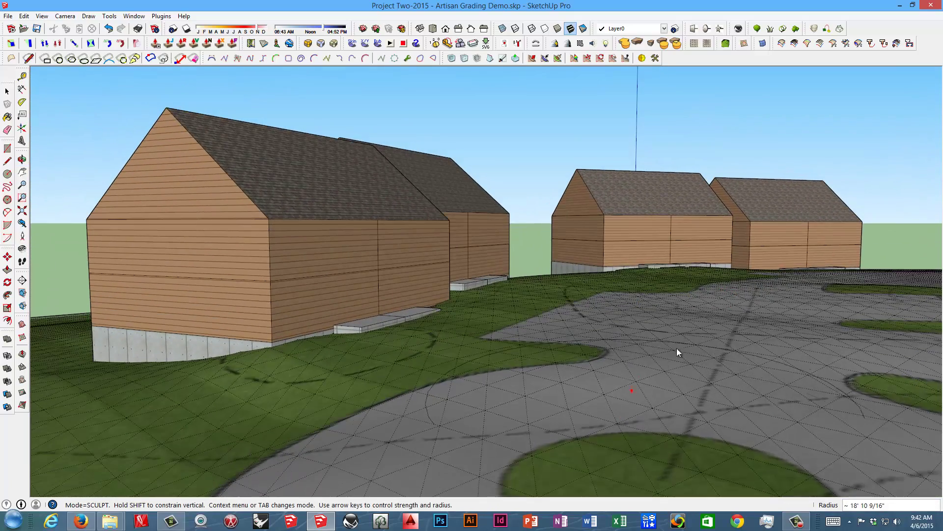
mouse_move(737, 340)
middle_down()
mouse_move(725, 319)
mouse_move(702, 317)
mouse_move(737, 309)
middle_up()
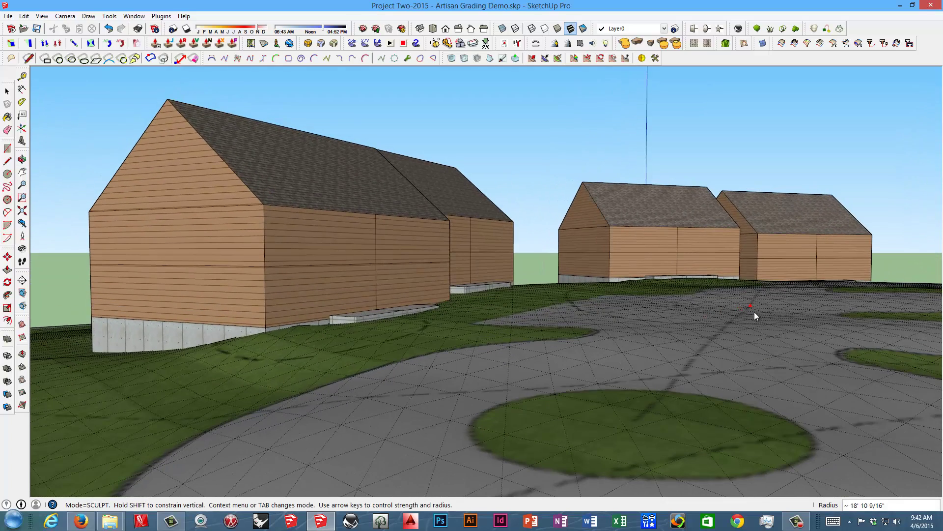
mouse_move(674, 309)
middle_down()
mouse_move(712, 311)
mouse_move(650, 322)
mouse_move(650, 358)
middle_up()
scroll(659, 367, down, 2)
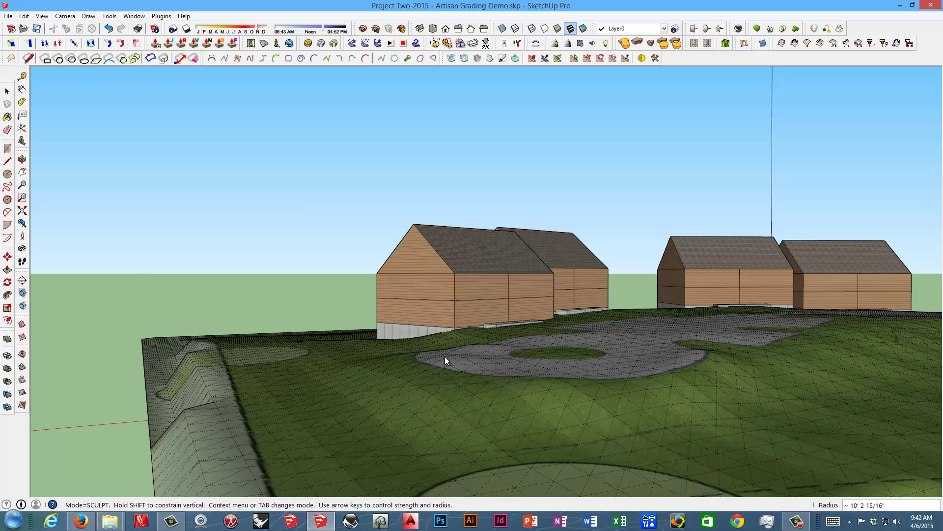
middle_drag(444, 356, 549, 365)
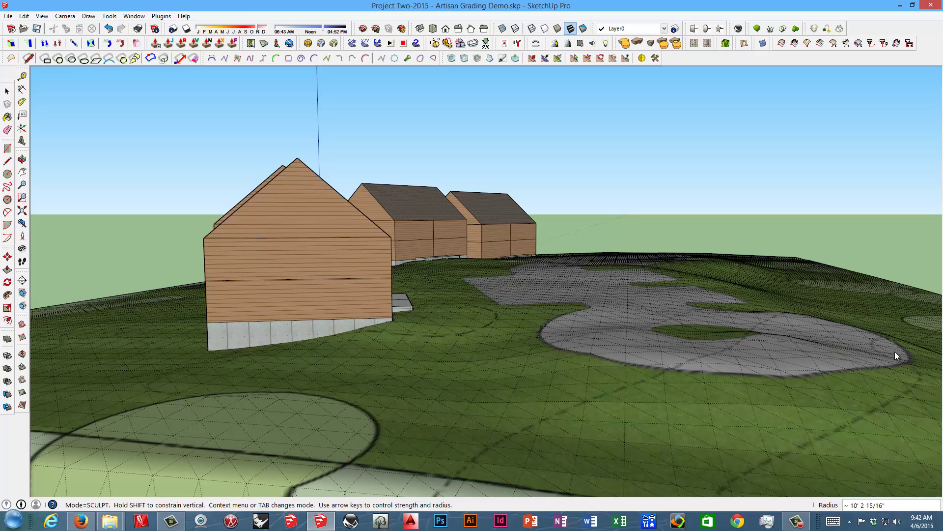
middle_drag(895, 352, 618, 385)
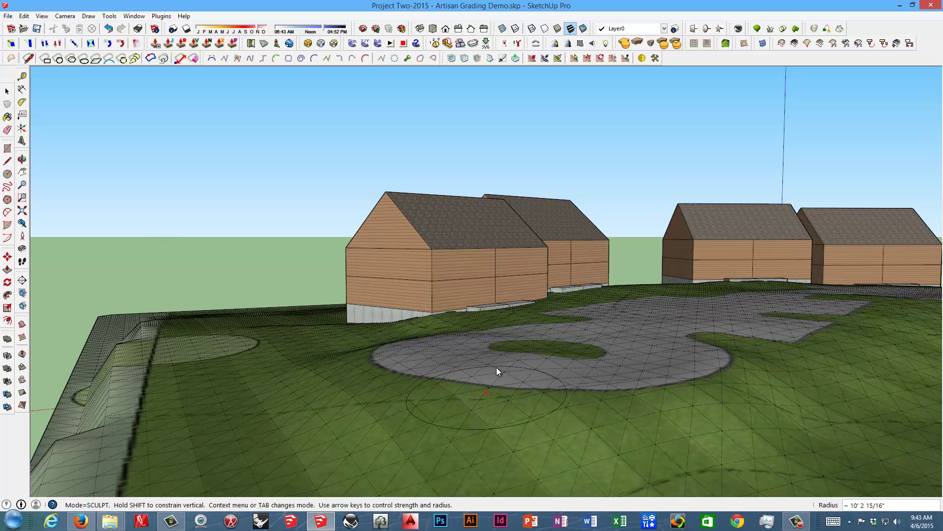
Switch to Smooth and even out the paved turnaround loop around its circular grass island
right_click(520, 355)
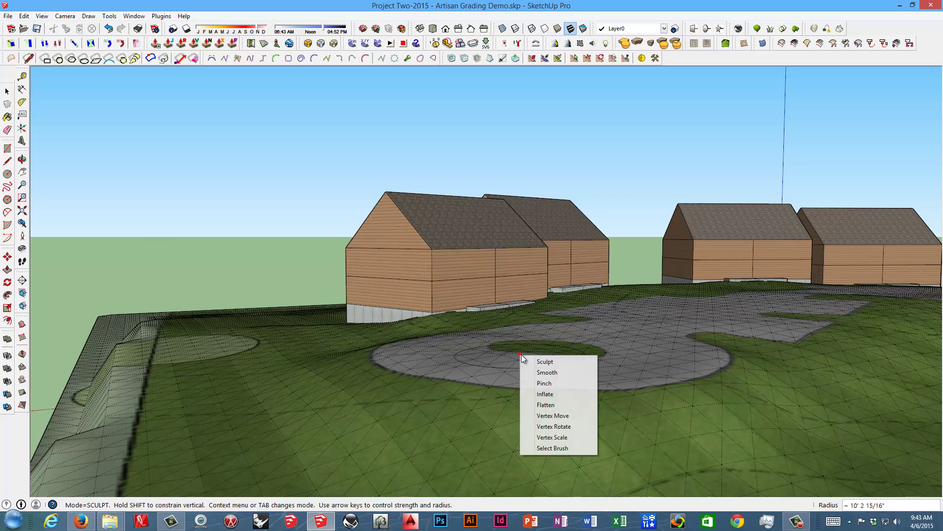
click(547, 366)
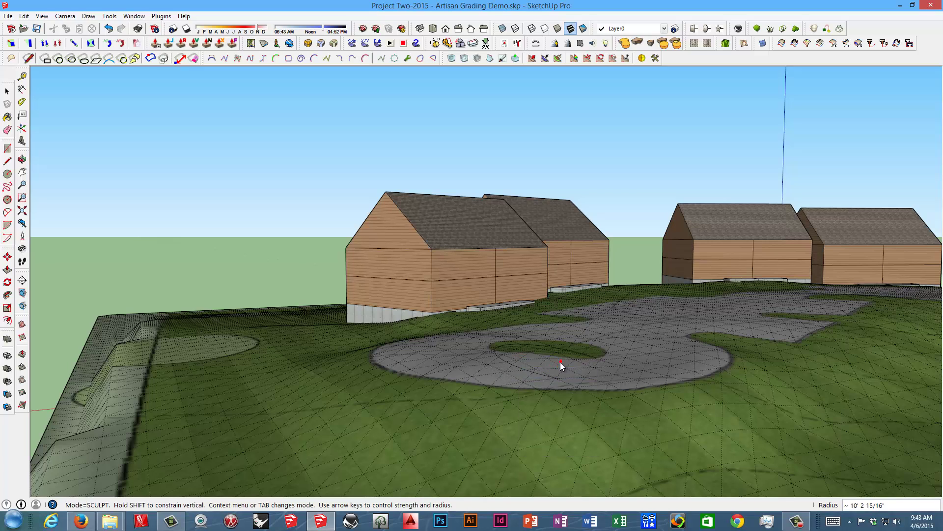
key(Tab)
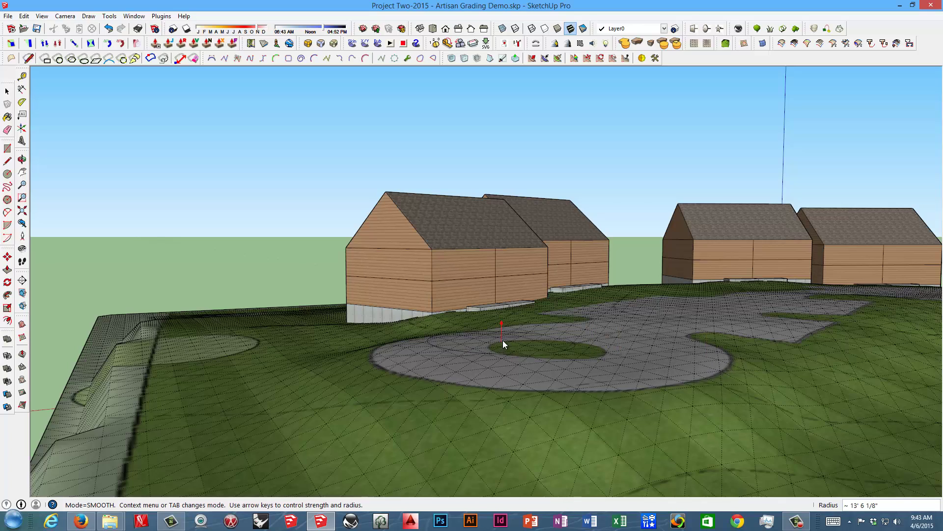
middle_drag(555, 364, 578, 364)
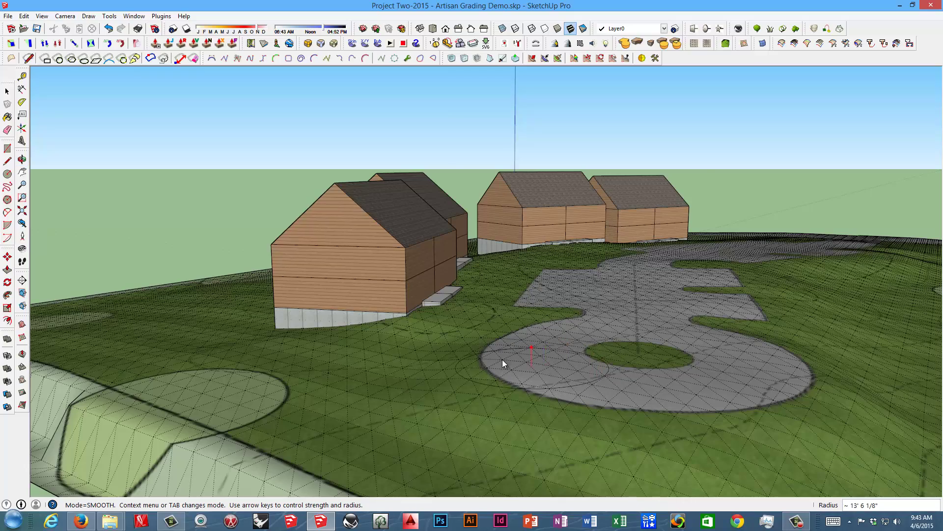
Switch to Sculpt and raise the ground against the end foundation wall of the house nearest the turnaround
middle_drag(502, 359, 598, 291)
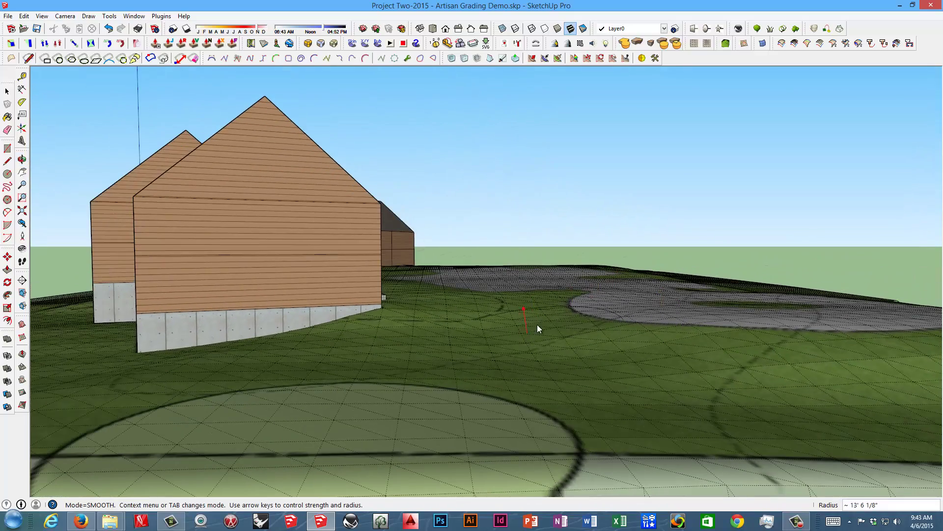
middle_drag(475, 320, 507, 348)
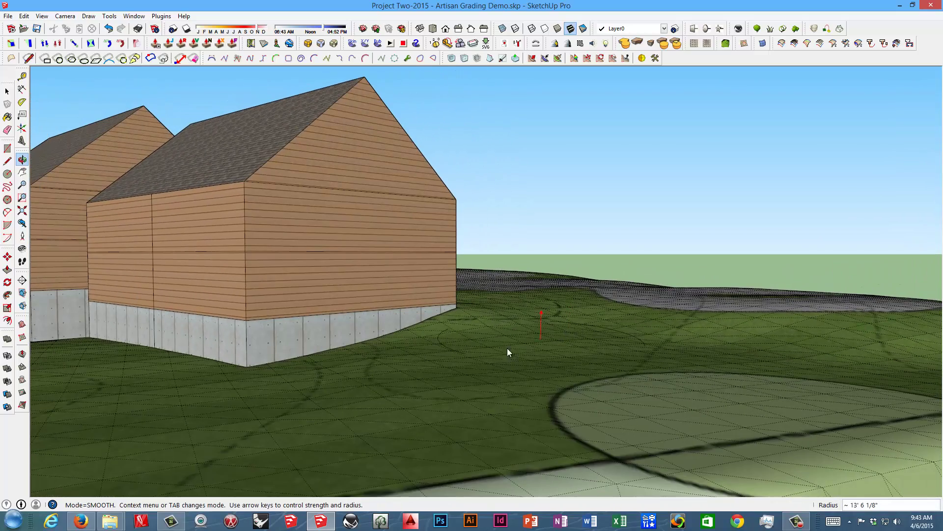
right_click(471, 376)
click(483, 379)
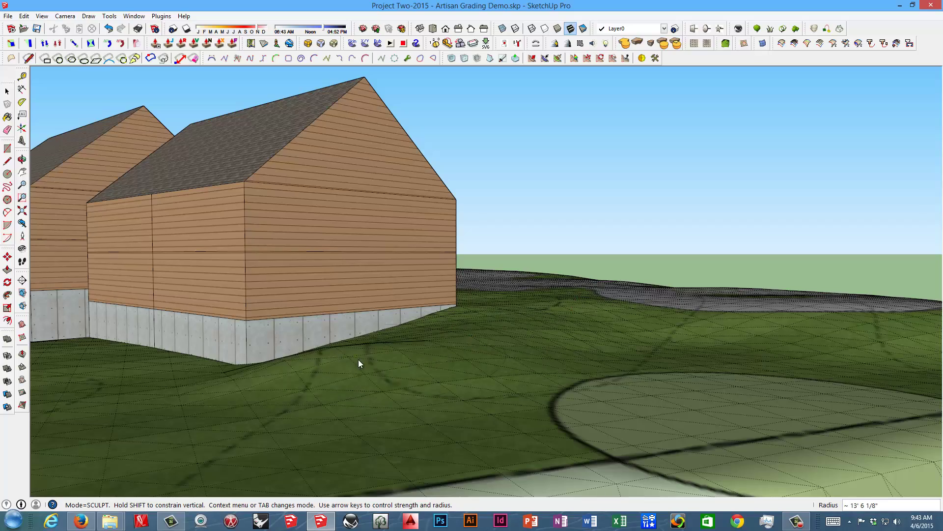
Shape the grass hillside below the turnaround and the adjoining parking bays with the Sculpt brush
scroll(514, 316, down, 3)
middle_drag(514, 316, 482, 356)
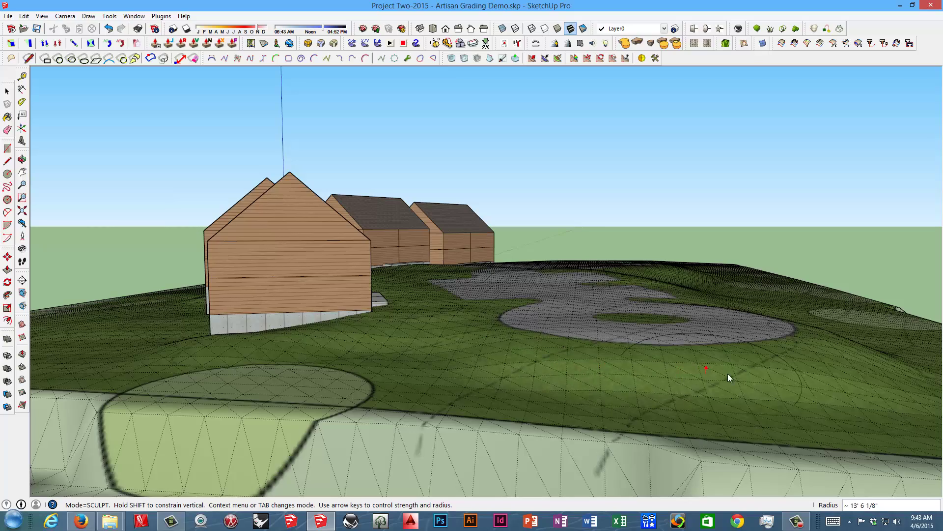
mouse_move(773, 380)
middle_down()
mouse_move(490, 363)
mouse_move(453, 332)
mouse_move(446, 344)
mouse_move(358, 354)
mouse_move(202, 333)
mouse_move(251, 356)
middle_up()
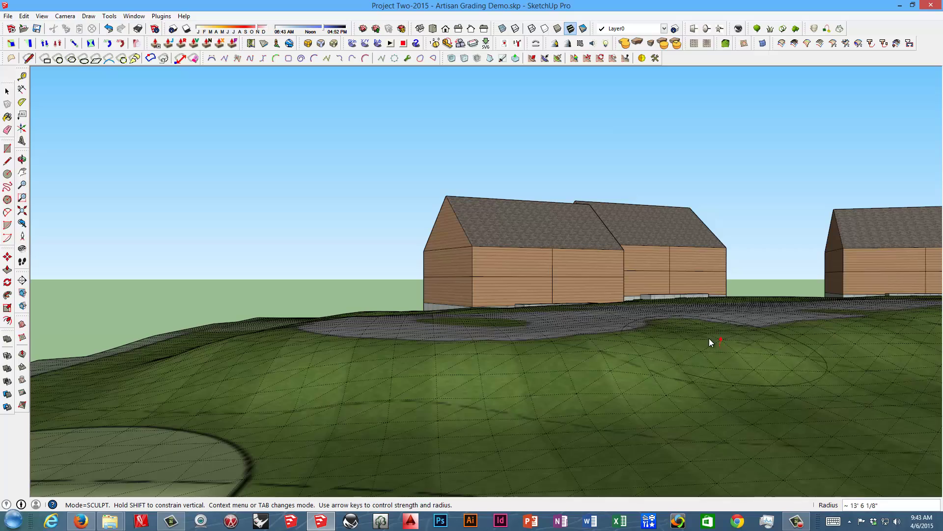
middle_drag(732, 403, 901, 408)
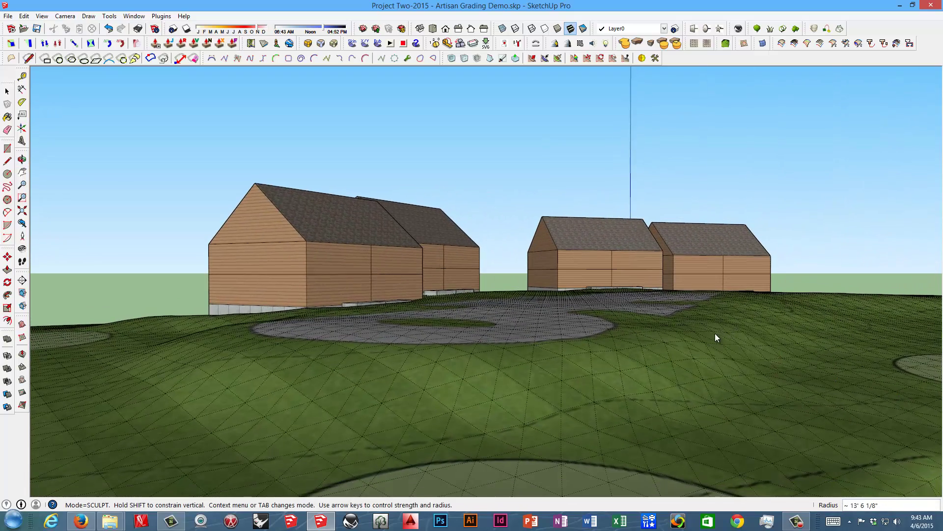
mouse_move(715, 334)
middle_down()
mouse_move(604, 383)
mouse_move(629, 348)
middle_up()
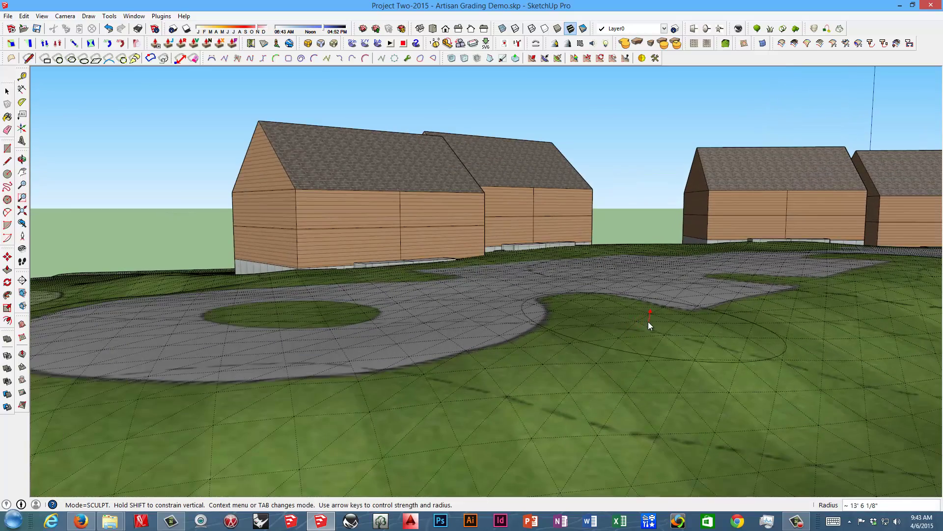
mouse_move(718, 315)
middle_down()
mouse_move(721, 346)
mouse_move(705, 346)
middle_up()
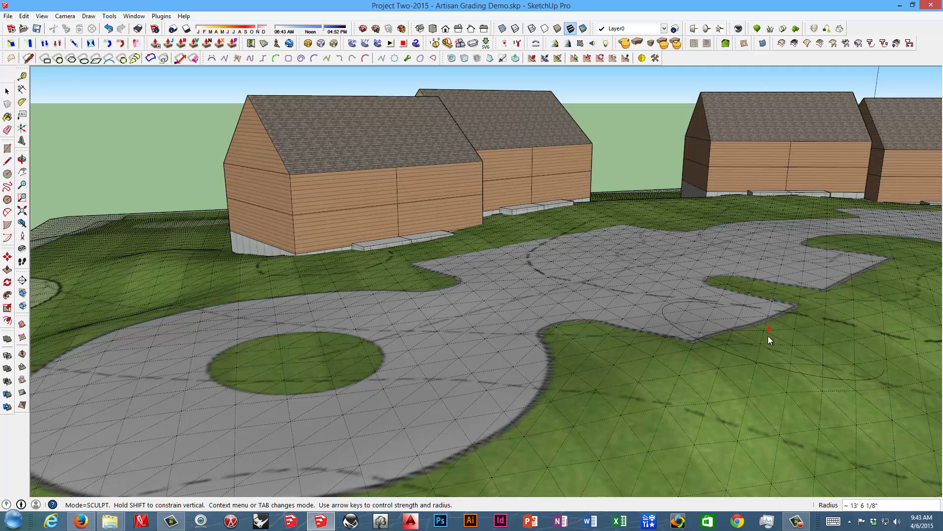
Switch to Smooth and blend the parking bay beside the turnaround into the surrounding grass
right_click(642, 329)
click(676, 348)
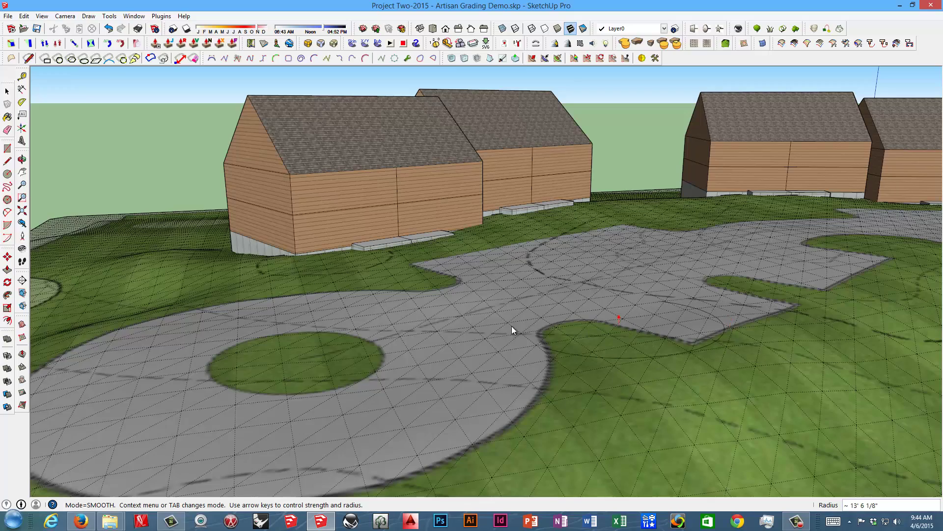
middle_drag(512, 326, 695, 280)
middle_drag(782, 280, 769, 295)
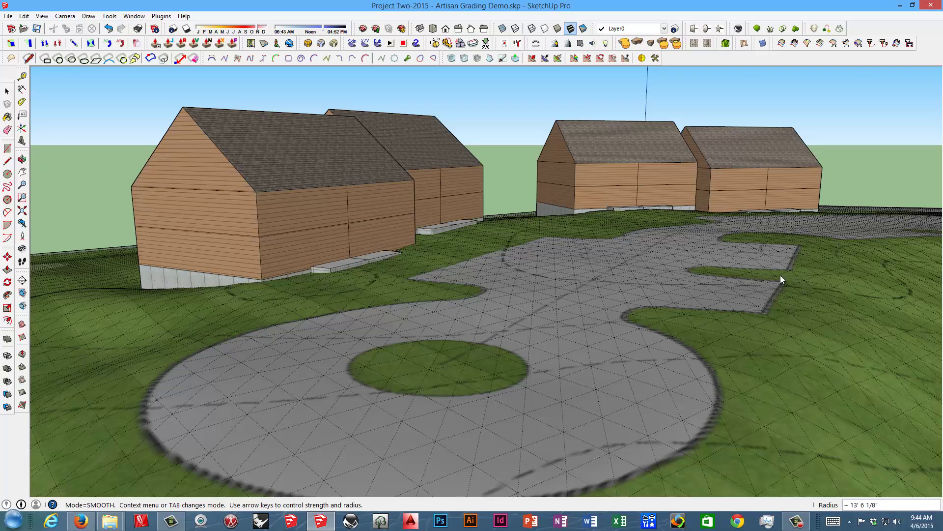
Switch to Sculpt and build up the grass bank beyond the outer ends of the parking bays
right_click(806, 278)
click(818, 284)
mouse_move(751, 302)
middle_down()
mouse_move(784, 268)
mouse_move(738, 268)
mouse_move(795, 270)
middle_up()
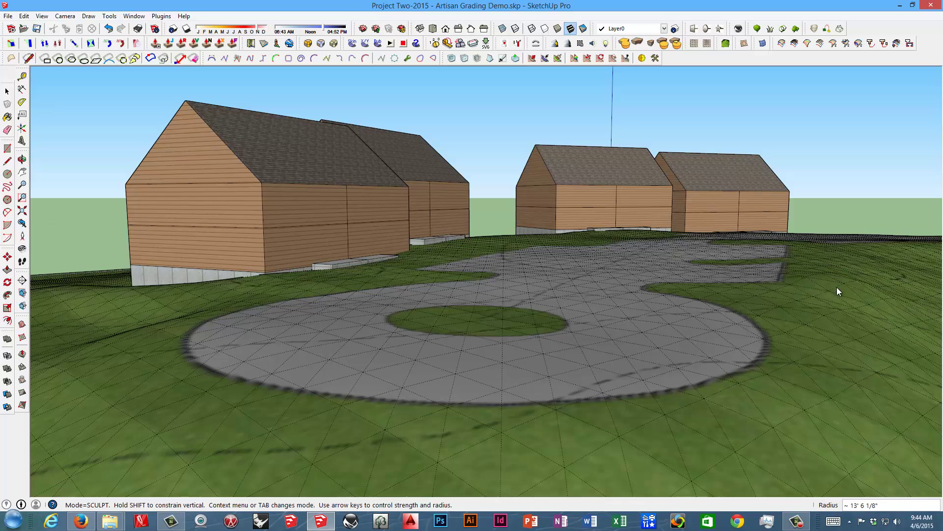
mouse_move(698, 317)
middle_down()
mouse_move(834, 311)
mouse_move(685, 293)
mouse_move(665, 268)
mouse_move(688, 271)
mouse_move(619, 286)
mouse_move(590, 308)
mouse_move(563, 273)
mouse_move(681, 301)
middle_up()
Switch to Smooth and soften the grass hillside between the turnaround and the parking bays
right_click(679, 297)
click(688, 301)
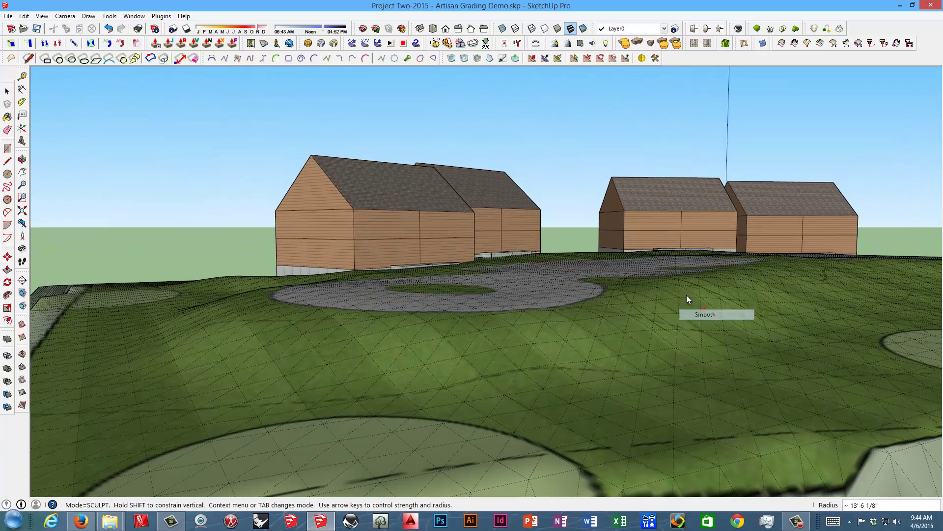
scroll(679, 288, up, 2)
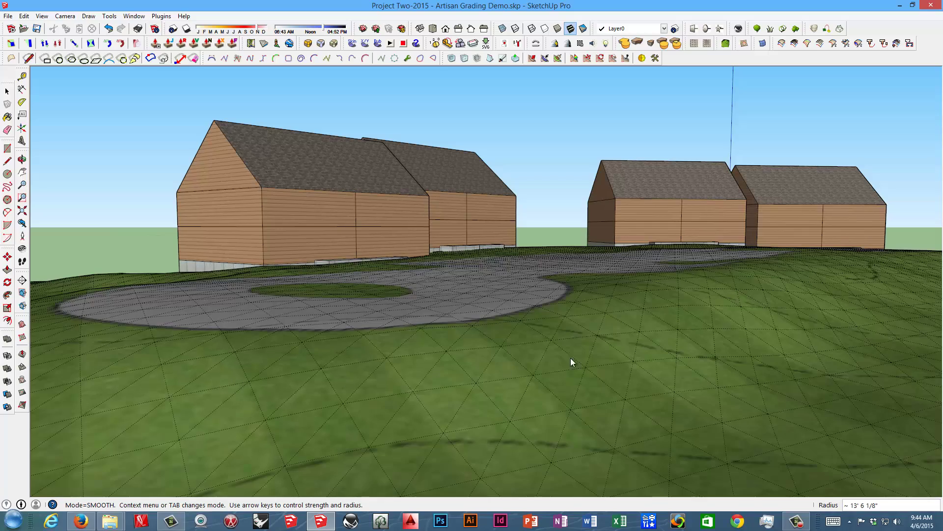
middle_drag(571, 358, 668, 352)
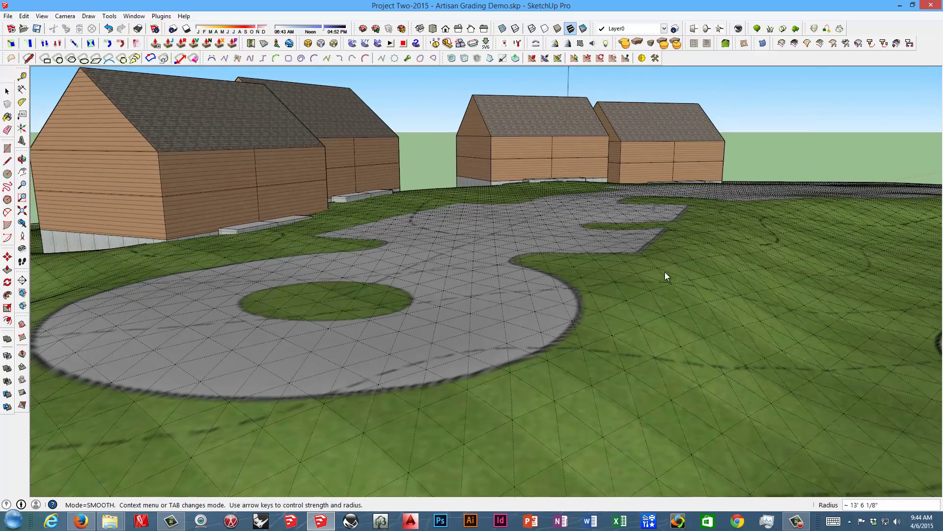
middle_drag(688, 251, 697, 283)
Switch to Sculpt and adjust the ground around the rear foundation corner of the house nearest the turnaround
mouse_move(366, 282)
middle_down()
mouse_move(547, 270)
mouse_move(636, 306)
mouse_move(534, 320)
mouse_move(472, 316)
middle_up()
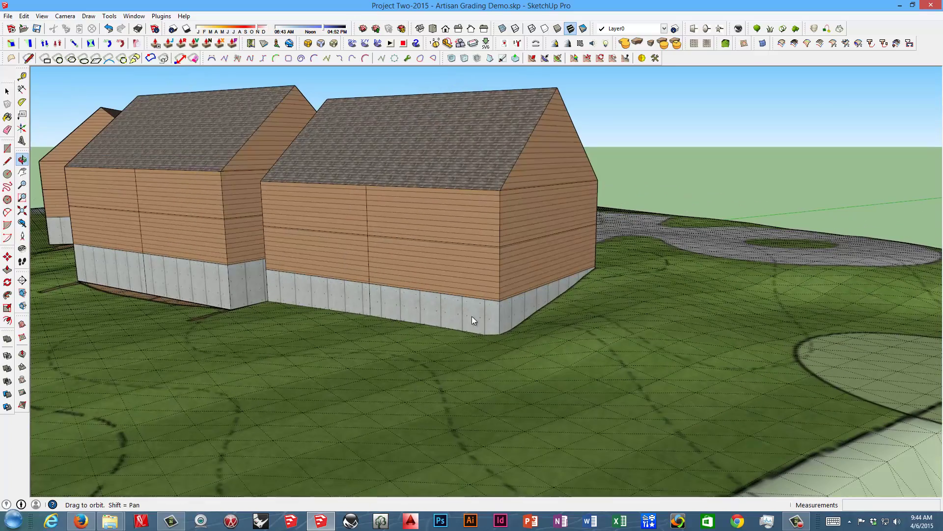
right_click(516, 337)
click(535, 345)
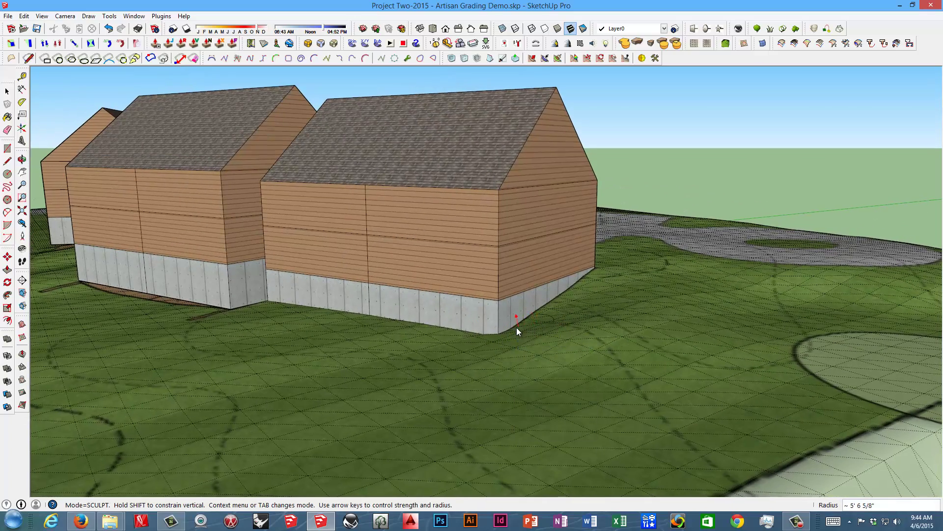
mouse_move(517, 328)
mouse_down()
mouse_move(600, 270)
mouse_move(559, 316)
mouse_move(575, 305)
mouse_up()
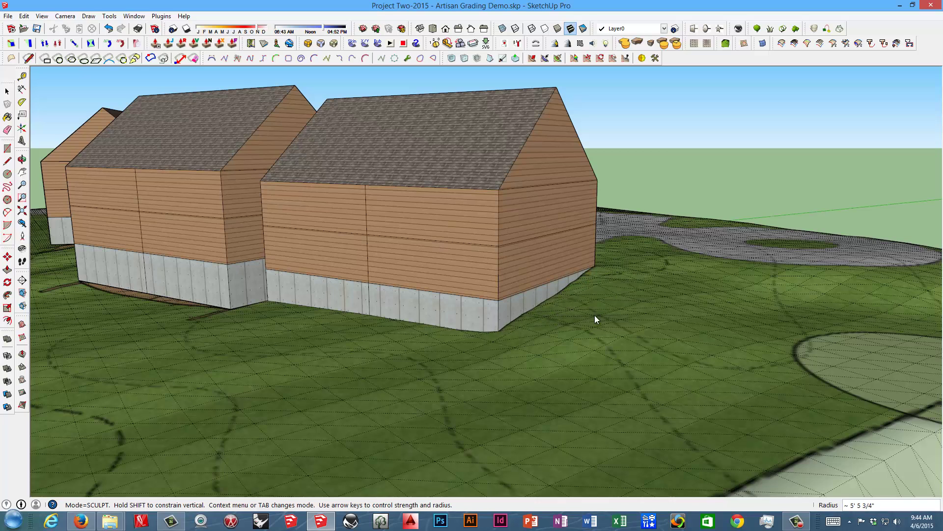
Sculpt the grass slope in the gap between the two house pairs, around their end foundation walls
mouse_move(510, 337)
middle_down()
mouse_move(413, 337)
mouse_move(766, 328)
mouse_move(803, 310)
mouse_move(786, 314)
middle_up()
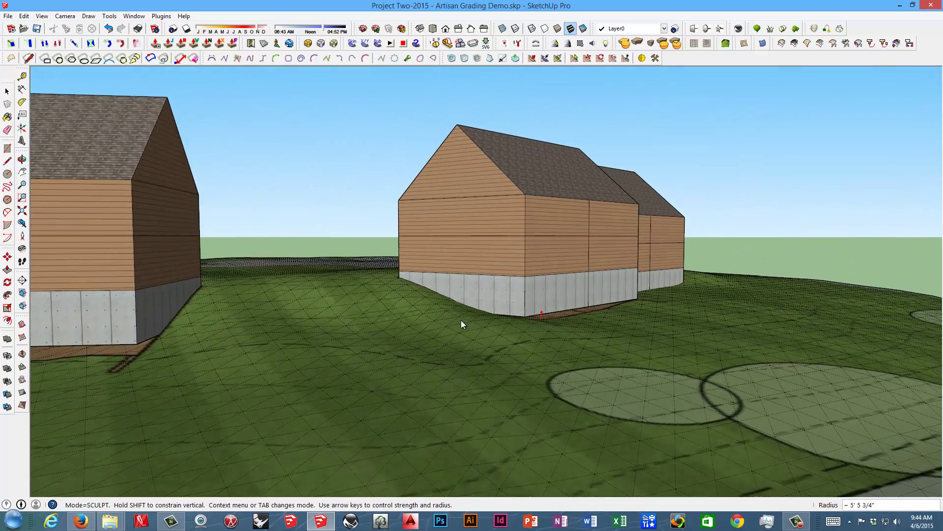
scroll(460, 321, up, 3)
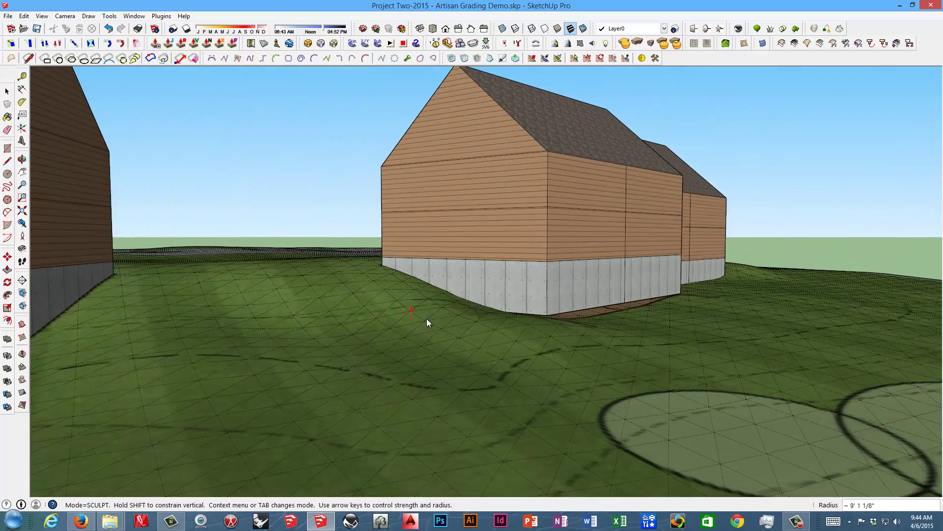
scroll(435, 320, down, 3)
mouse_move(425, 317)
middle_down()
mouse_move(444, 310)
mouse_move(422, 319)
middle_up()
mouse_move(157, 325)
middle_down()
mouse_move(158, 354)
mouse_move(196, 326)
middle_up()
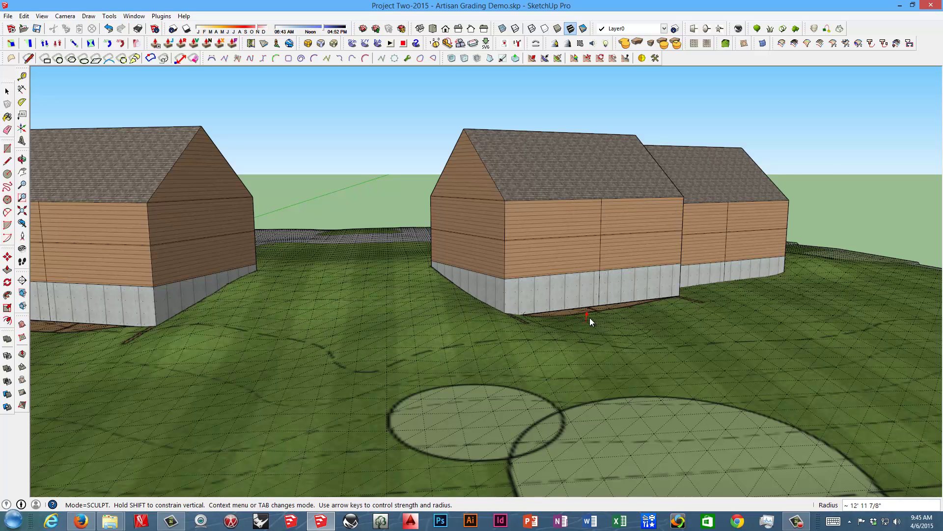
Sculpt the ground along the rear foundation wall so grass covers the exposed soil beneath it
scroll(590, 319, up, 3)
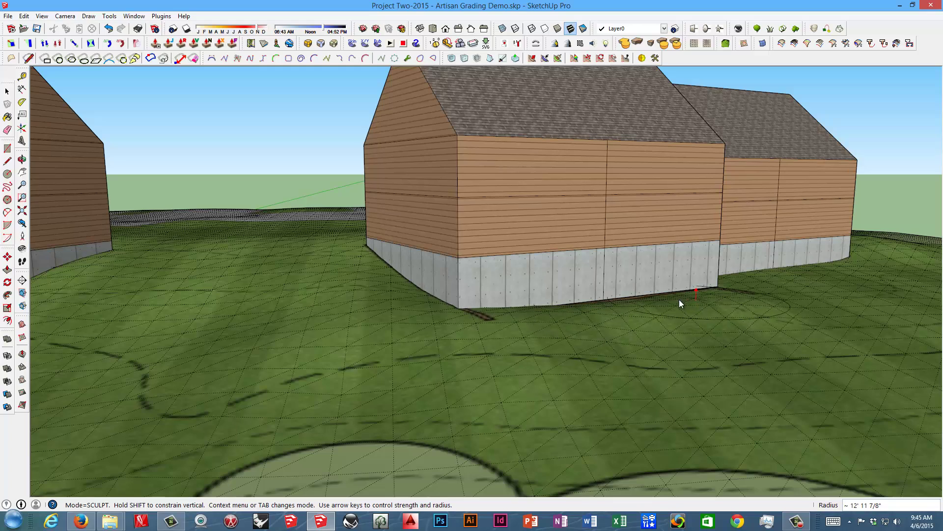
middle_drag(679, 299, 598, 331)
mouse_move(598, 333)
mouse_down()
mouse_move(733, 308)
mouse_move(693, 345)
mouse_up()
right_click(689, 327)
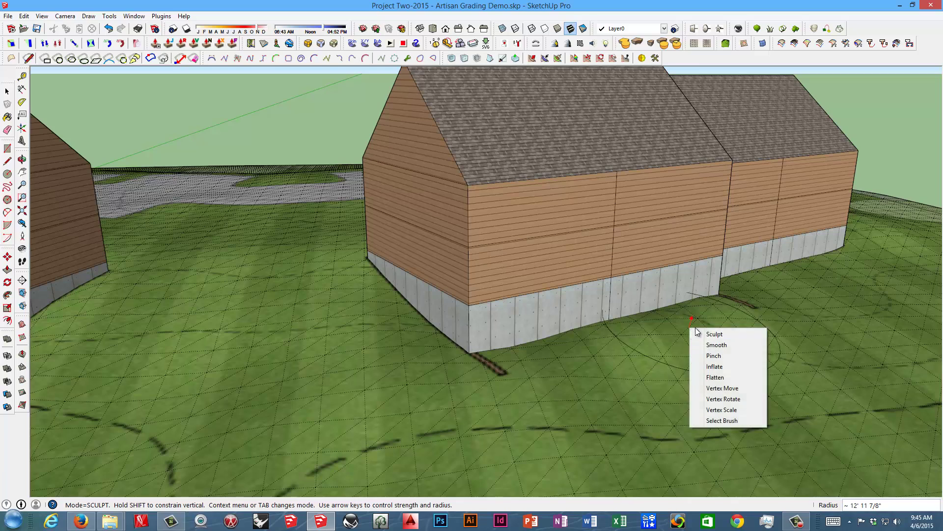
click(718, 335)
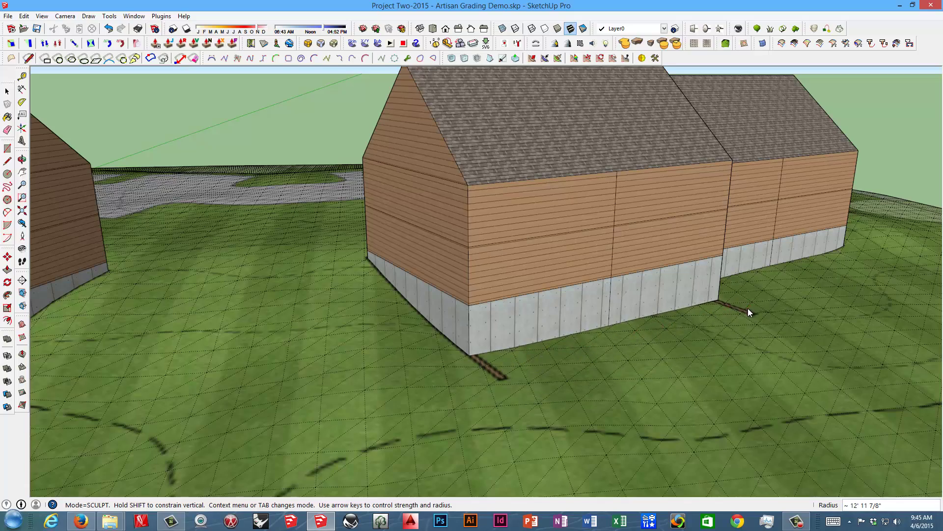
Raise the ground along the rear foundation of the adjoining house and around its outer corner with the Sculpt brush
mouse_move(748, 308)
middle_down()
mouse_move(632, 331)
mouse_move(554, 313)
mouse_move(609, 343)
mouse_move(632, 295)
mouse_move(611, 326)
mouse_move(688, 335)
middle_up()
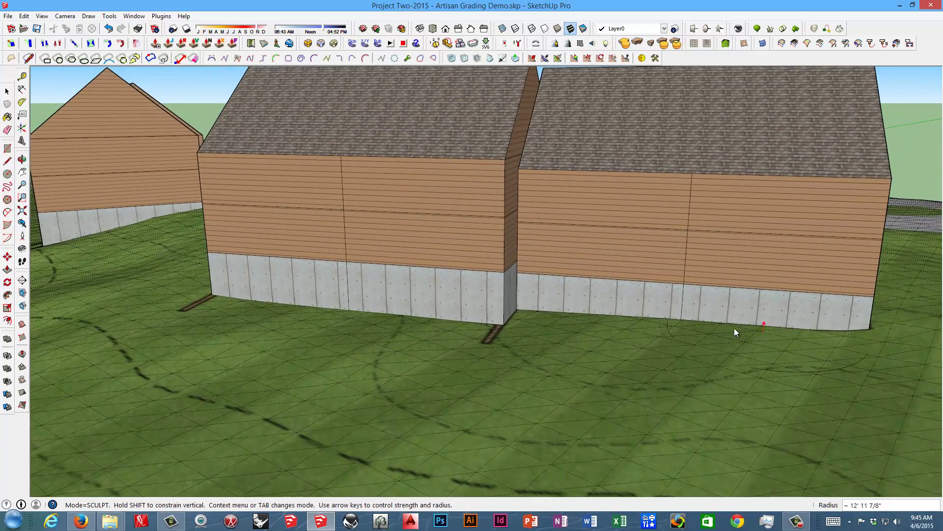
drag(735, 328, 889, 314)
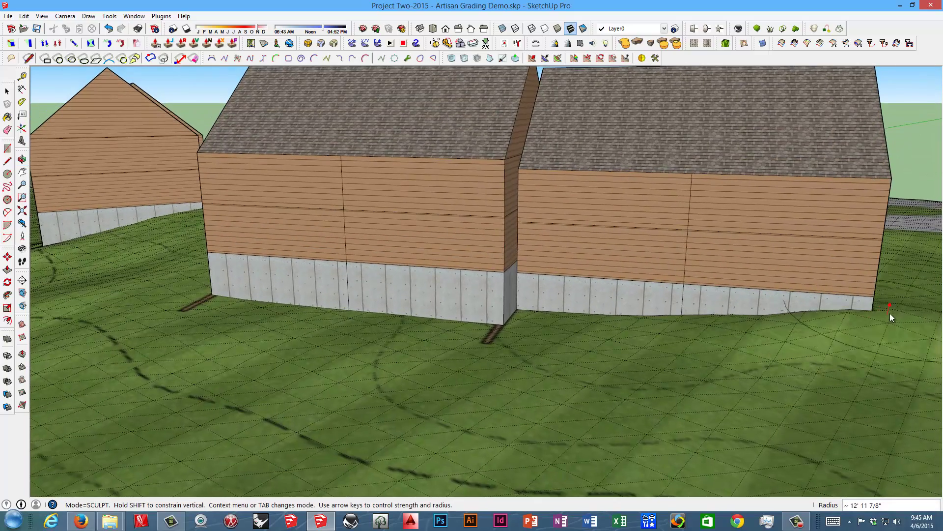
middle_drag(889, 314, 633, 325)
scroll(633, 325, down, 3)
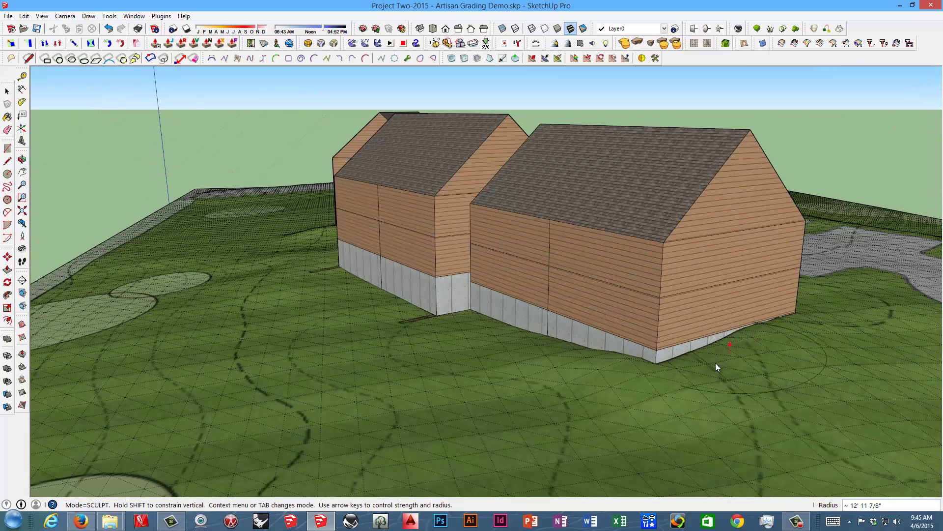
Smooth the ground along the outer gable-end foundation wall and around its rear corner
scroll(715, 363, down, 2)
right_click(725, 388)
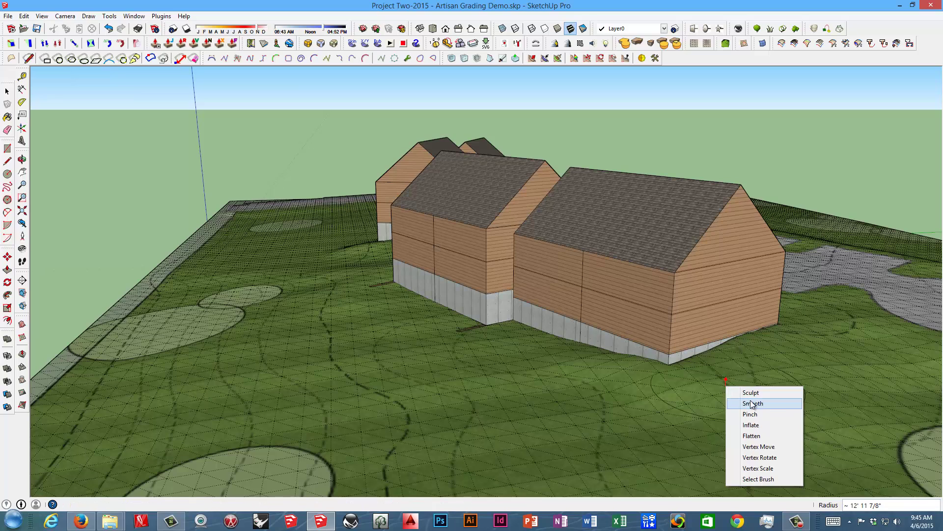
click(735, 402)
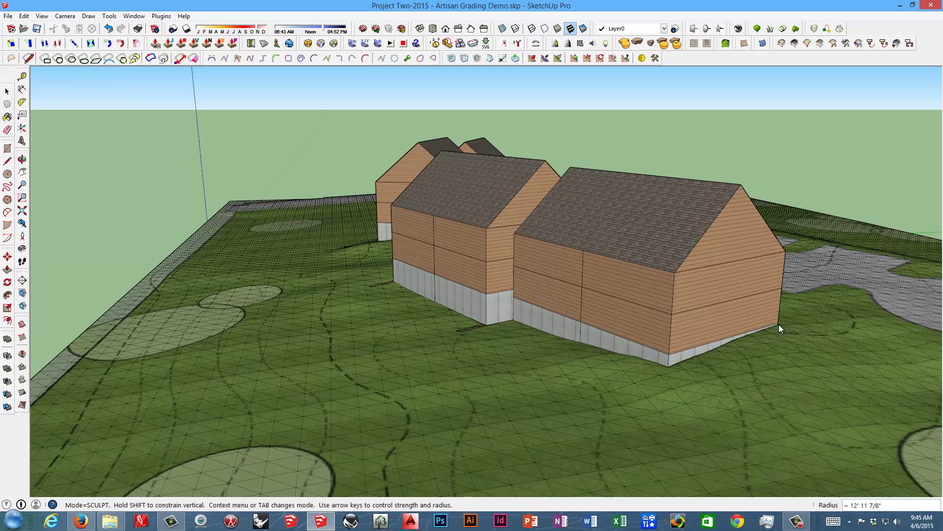
key(Tab)
Switch to Sculpt and raise the ground against the outer gable-end foundation wall of the other house pair
middle_drag(530, 336, 618, 281)
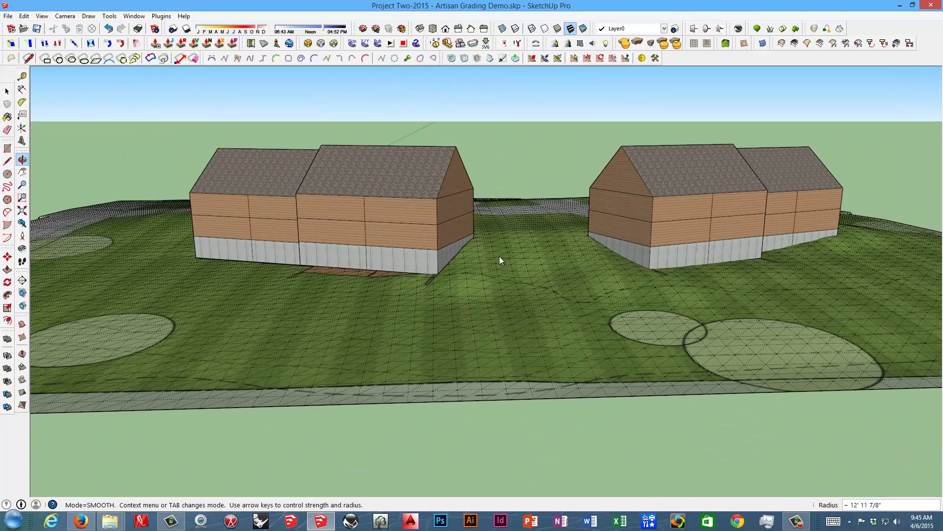
scroll(616, 253, up, 5)
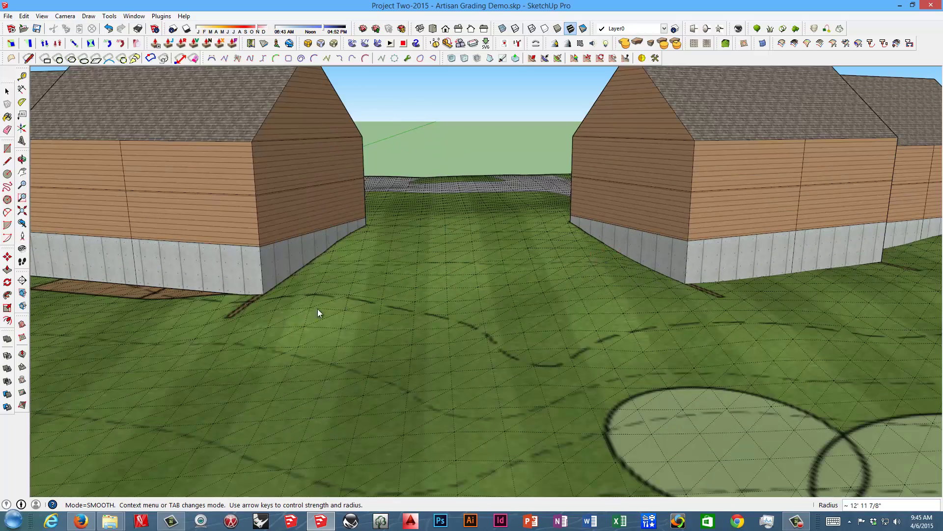
middle_drag(571, 301, 664, 319)
scroll(525, 332, up, 4)
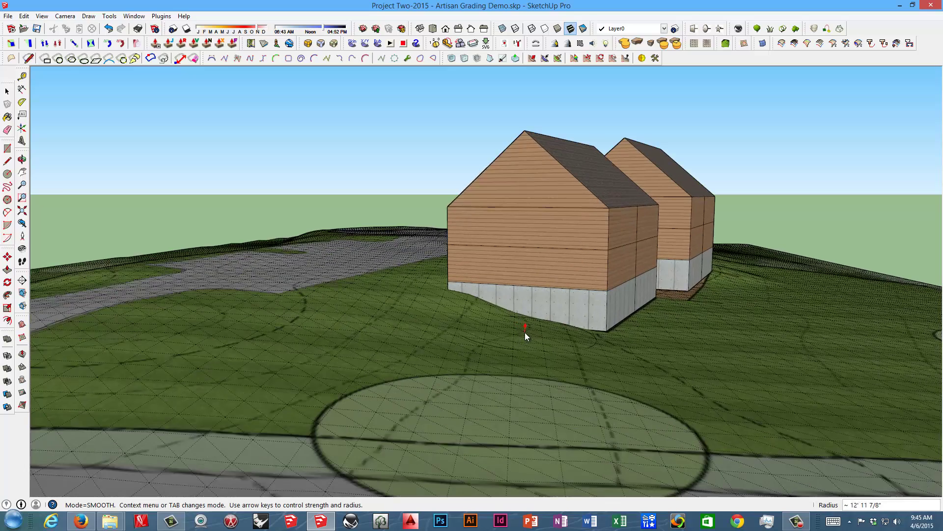
right_click(546, 345)
click(560, 351)
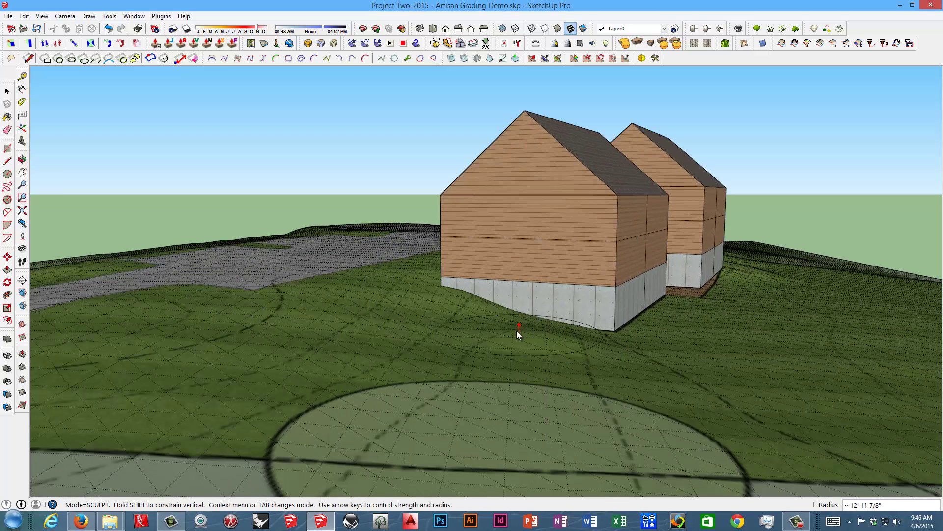
mouse_move(517, 331)
mouse_down()
mouse_move(511, 319)
mouse_move(533, 322)
mouse_up()
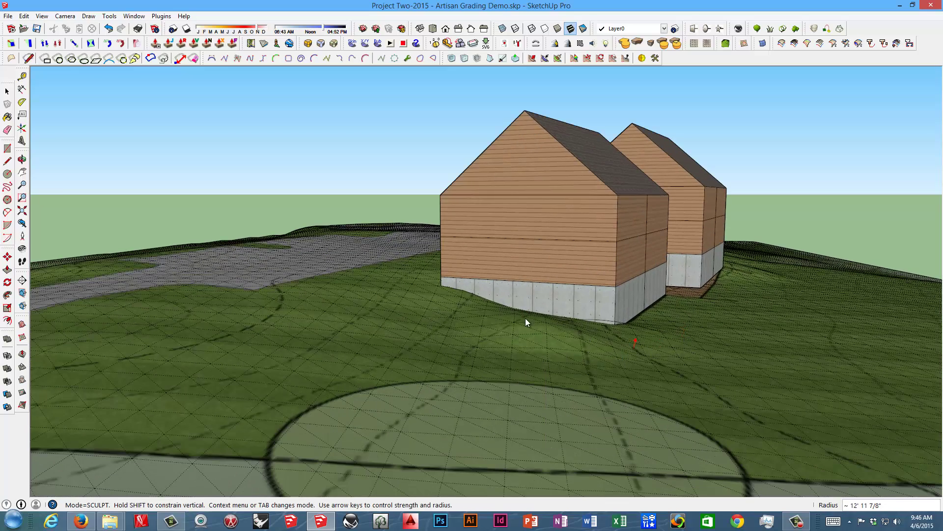
Sculpt the ground along the rear foundation walls of both houses in this pair to cover the exposed soil
middle_drag(511, 315, 504, 343)
scroll(496, 343, up, 2)
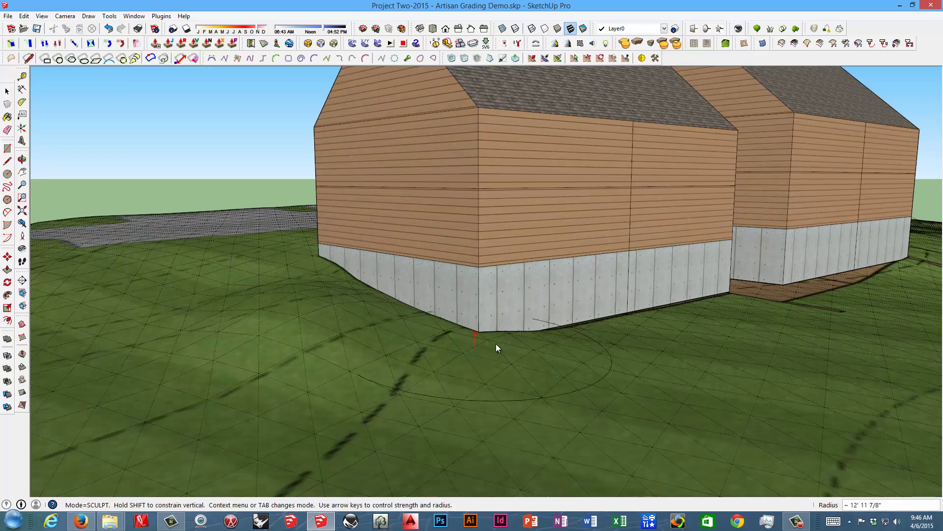
mouse_move(497, 343)
mouse_down()
mouse_move(722, 290)
mouse_move(818, 287)
mouse_move(872, 270)
mouse_up()
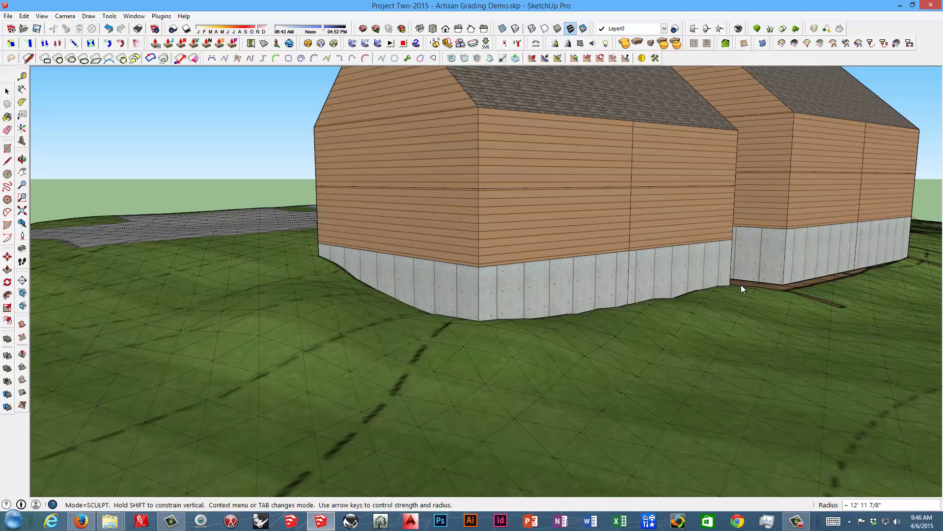
middle_drag(724, 312, 615, 310)
mouse_move(614, 311)
mouse_down()
mouse_move(843, 301)
mouse_move(852, 319)
mouse_up()
scroll(636, 343, down, 3)
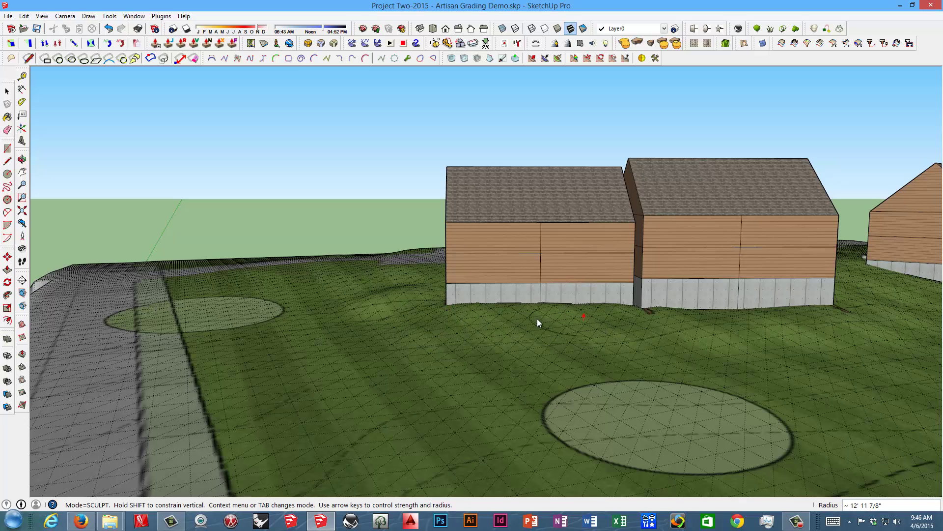
Sculpt the grass along the outer gable-end foundation into an even slope down to the rear corner
middle_drag(405, 318, 508, 337)
scroll(494, 315, up, 3)
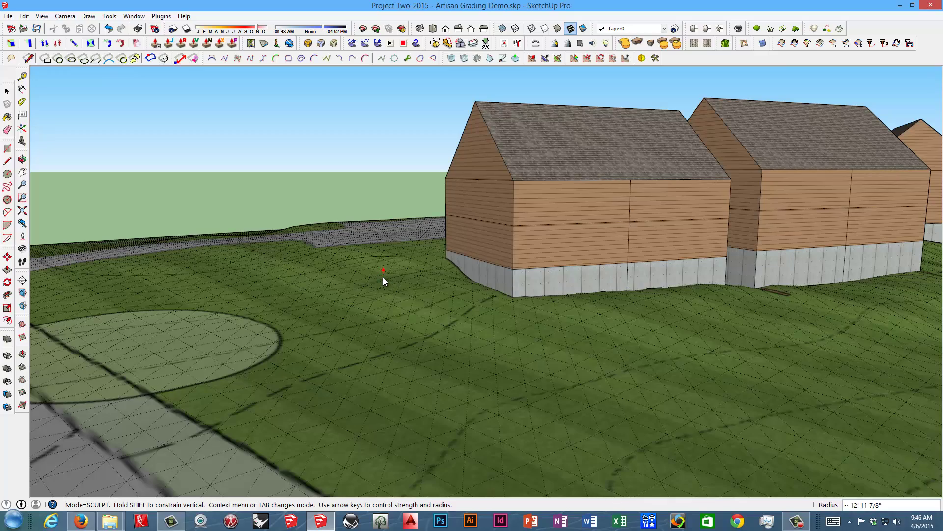
mouse_move(365, 327)
middle_down()
mouse_move(624, 328)
mouse_move(653, 343)
mouse_move(547, 295)
mouse_move(485, 306)
middle_up()
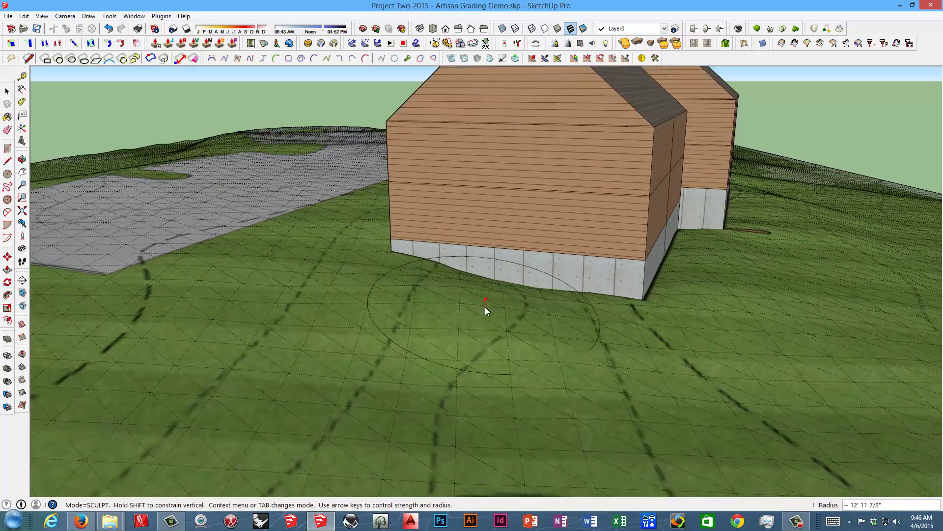
scroll(485, 307, up, 3)
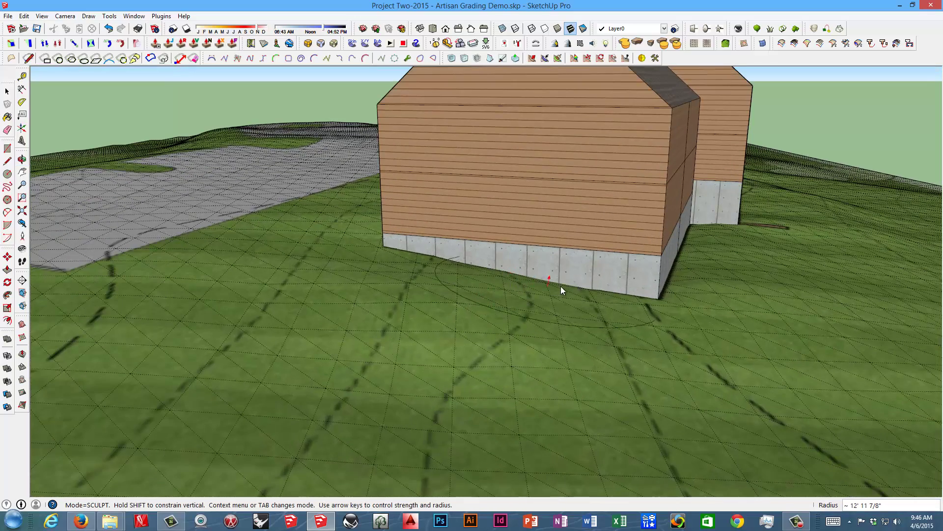
click(582, 287)
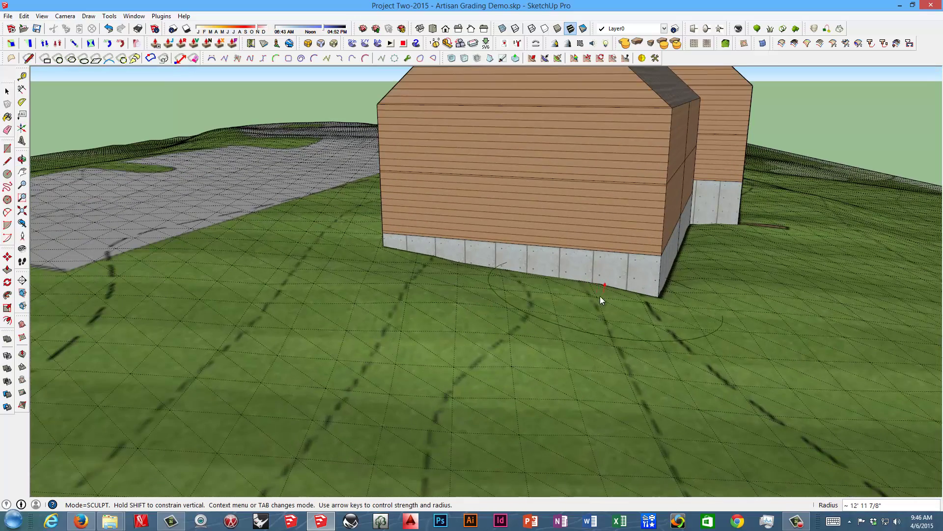
click(474, 266)
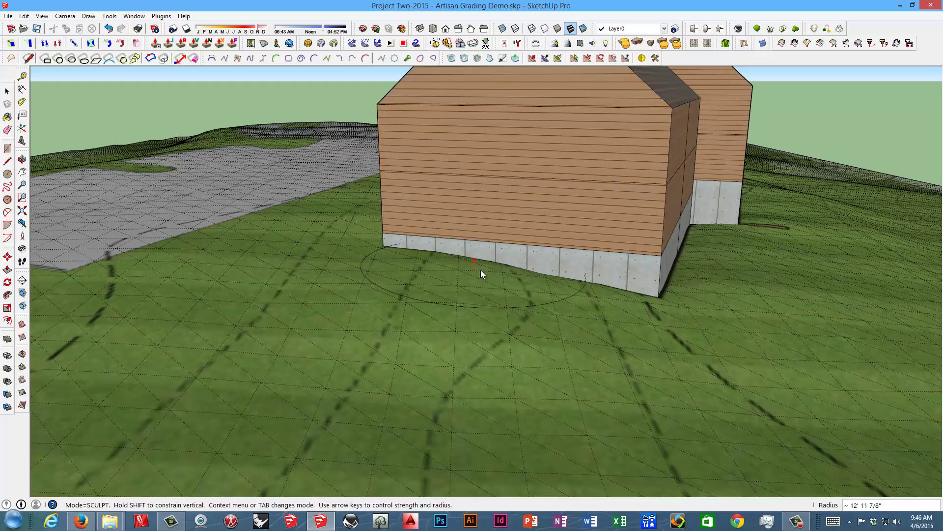
click(630, 294)
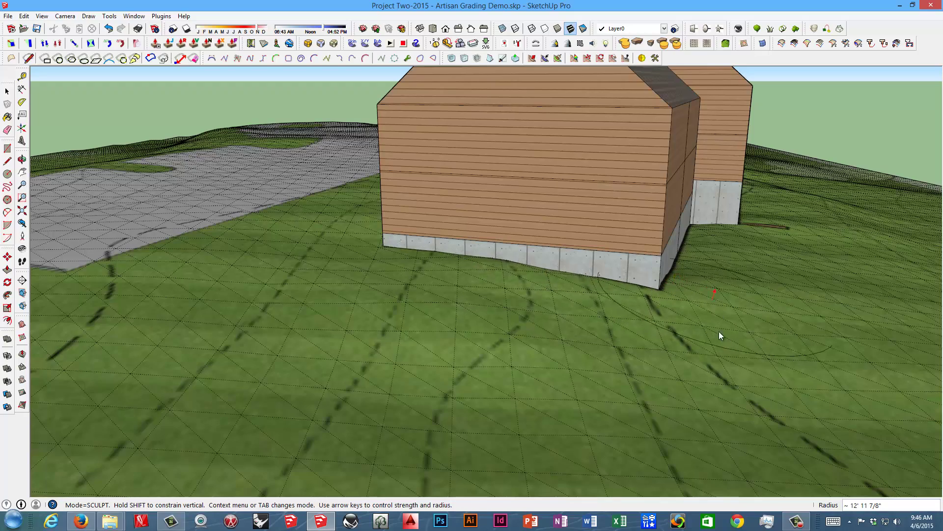
Refine the ground from the gable end around the rear foundation corner with Sculpt and set the brush to Smooth
middle_drag(718, 331, 556, 324)
right_click(556, 324)
click(582, 331)
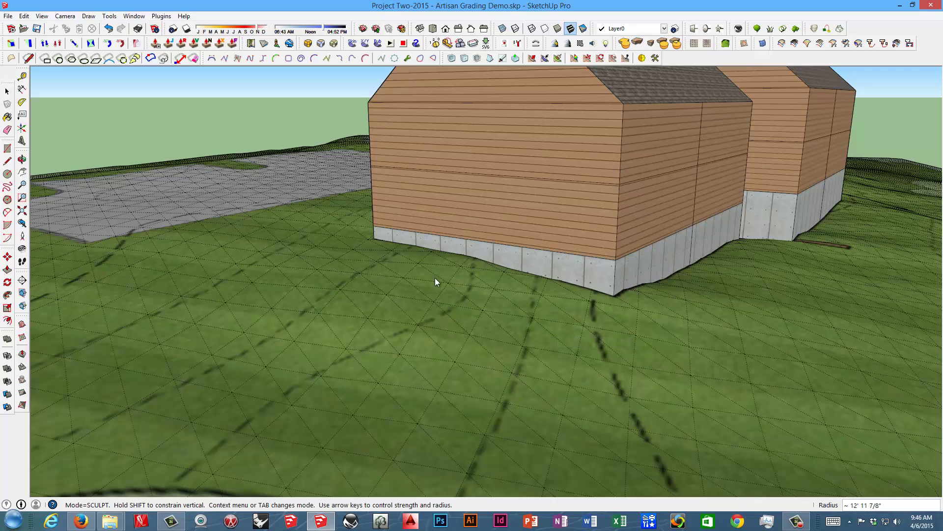
drag(435, 278, 649, 288)
mouse_move(720, 246)
middle_down()
mouse_move(572, 280)
mouse_move(411, 287)
middle_up()
key(Tab)
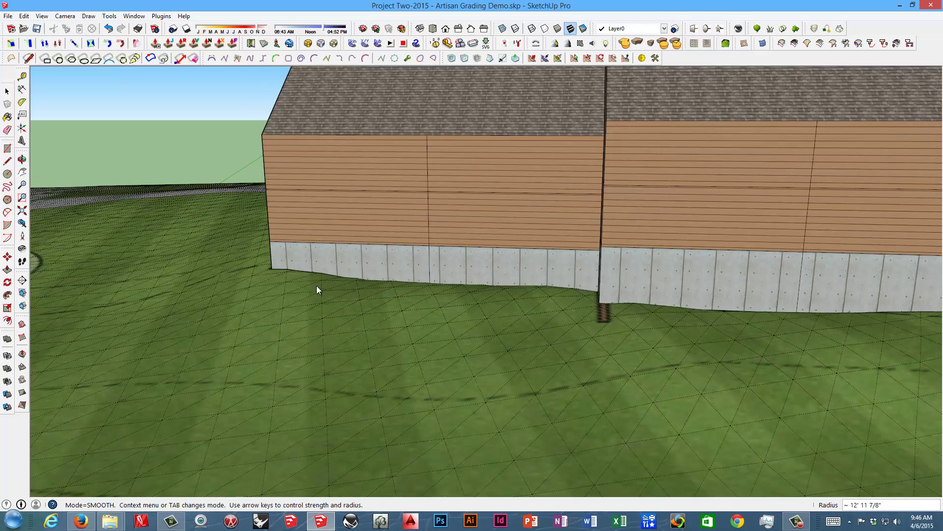
Reduce the Sculpt brush radius to about 10' 9 9/16" and raise the ground at the inner corner where the two houses meet
scroll(649, 292, up, 6)
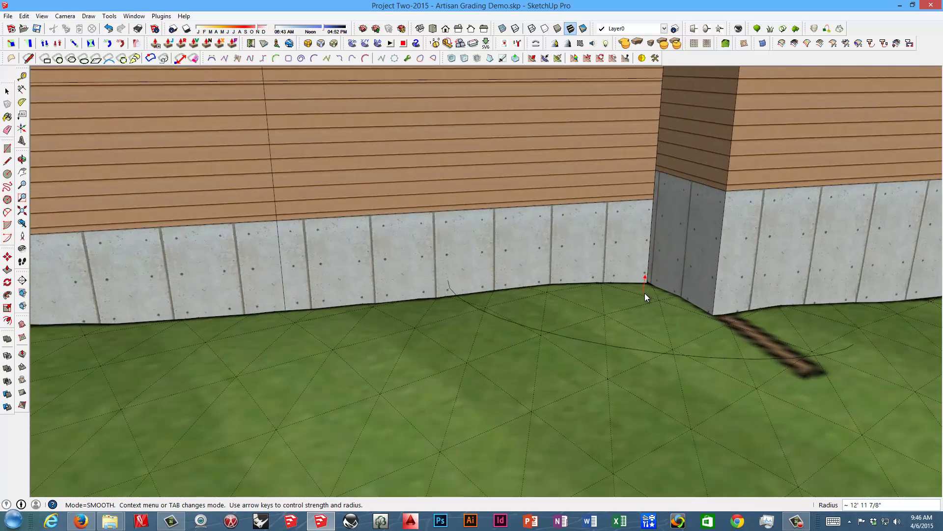
right_click(644, 297)
click(666, 303)
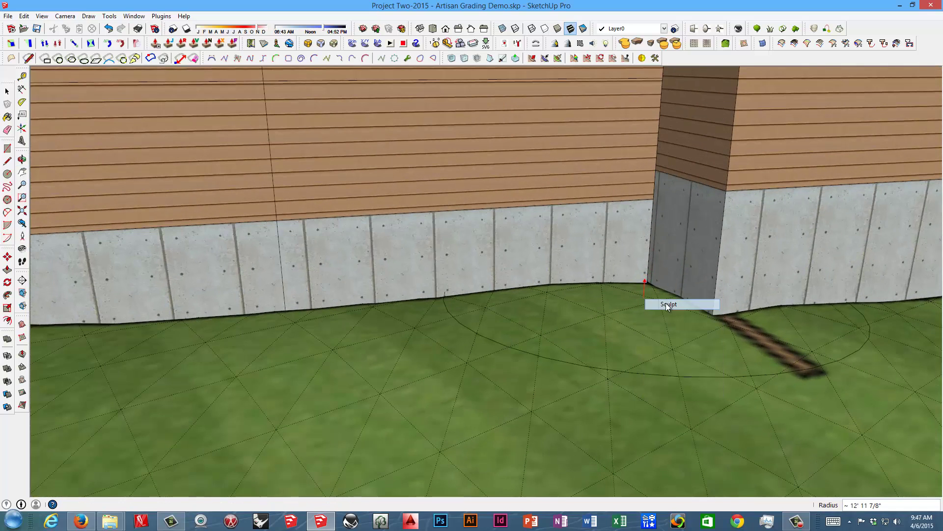
key(Tab)
key(Down)
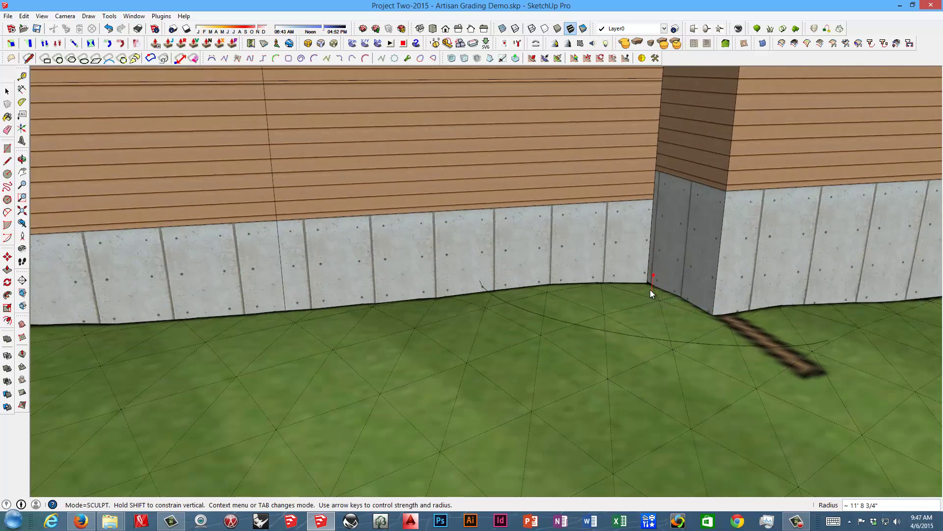
drag(651, 288, 650, 279)
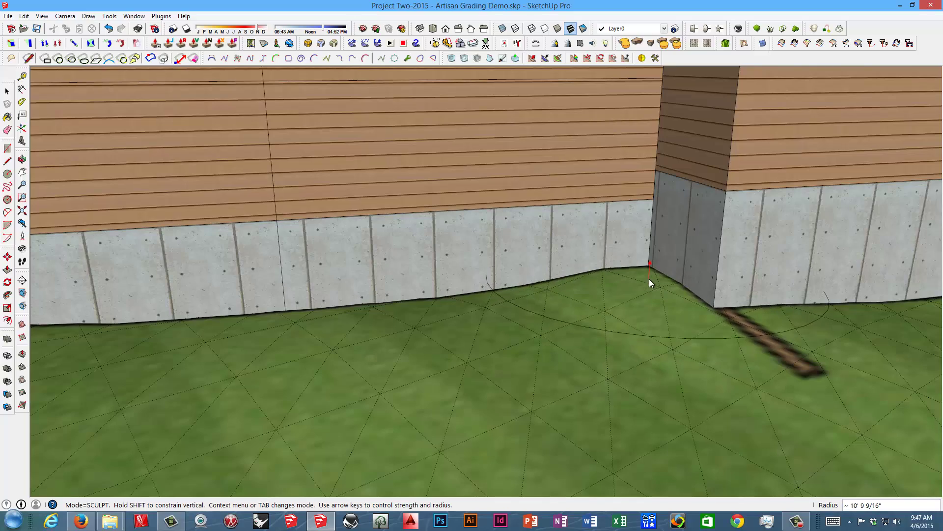
mouse_move(680, 368)
middle_down()
mouse_move(509, 320)
mouse_move(653, 320)
mouse_move(498, 296)
mouse_move(423, 312)
middle_up()
Switch to Smooth and even out the raised ground behind the rear foundation corner at the gap between the house pairs
scroll(475, 299, down, 4)
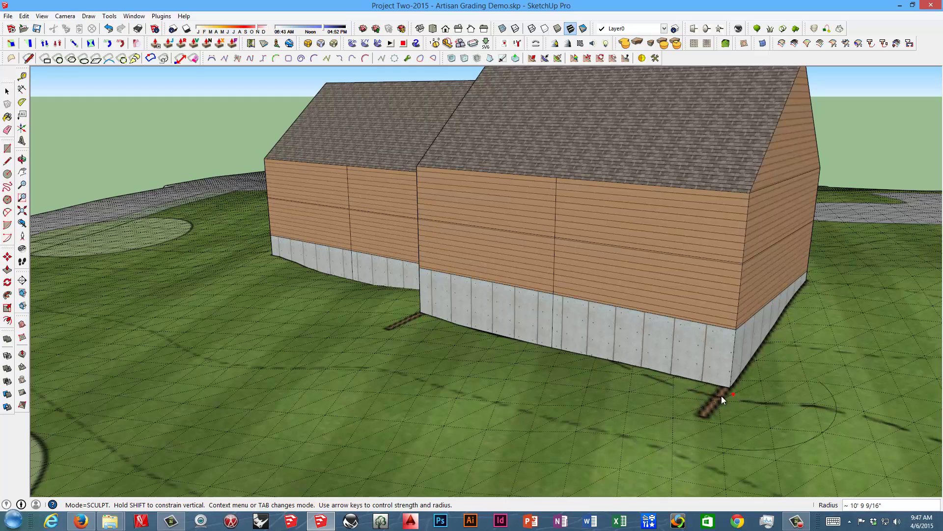
scroll(597, 367, down, 4)
mouse_move(598, 367)
middle_down()
mouse_move(430, 294)
mouse_move(405, 324)
middle_up()
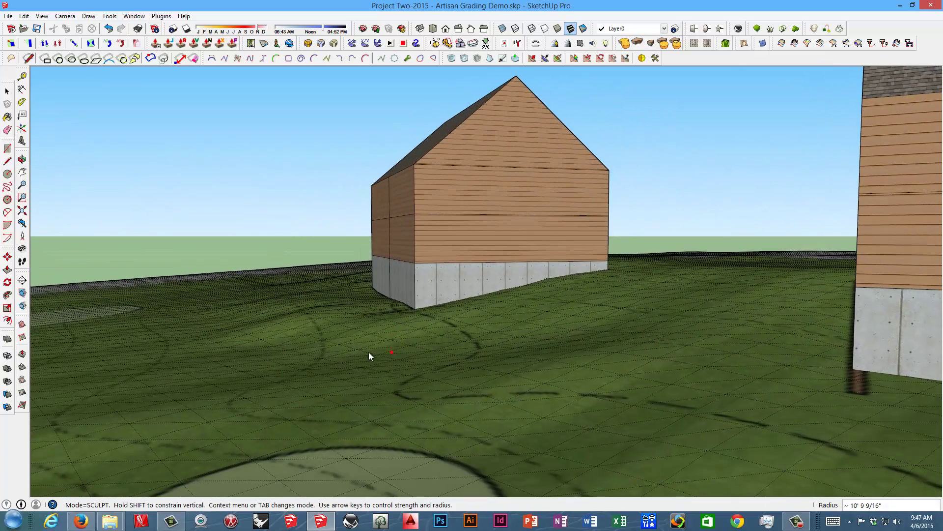
middle_drag(370, 354, 421, 346)
right_click(421, 346)
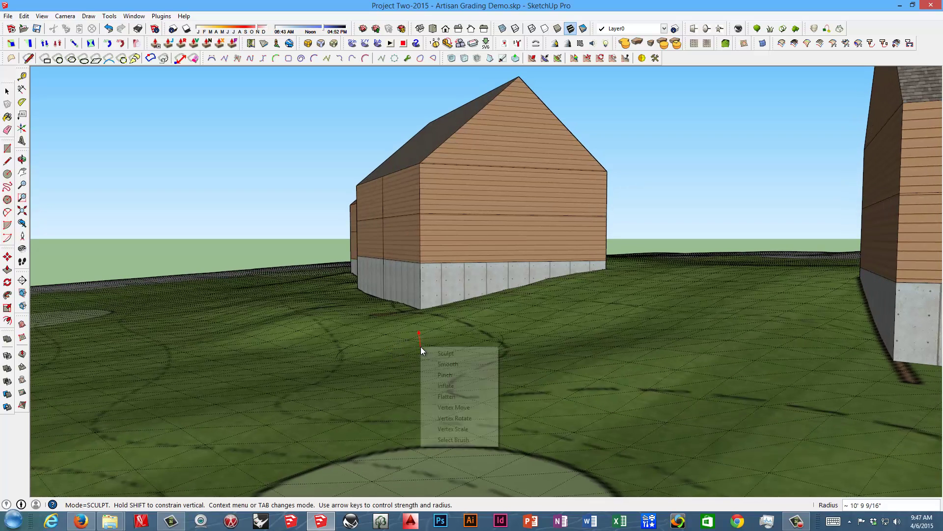
click(451, 362)
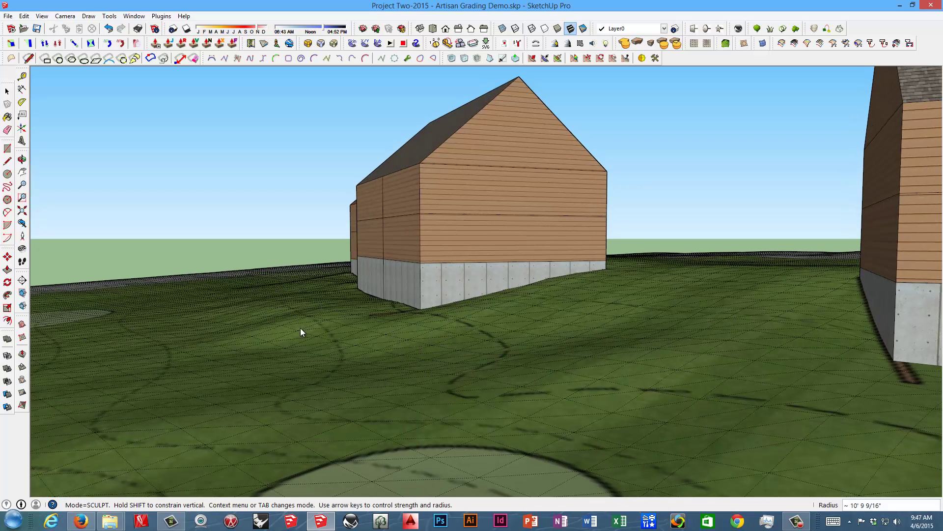
key(Tab)
scroll(266, 316, up, 5)
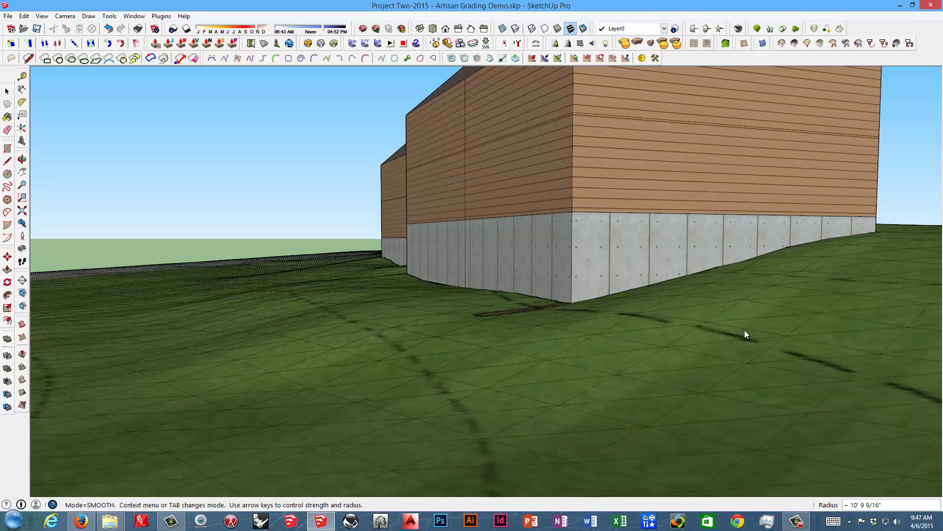
scroll(744, 332, down, 3)
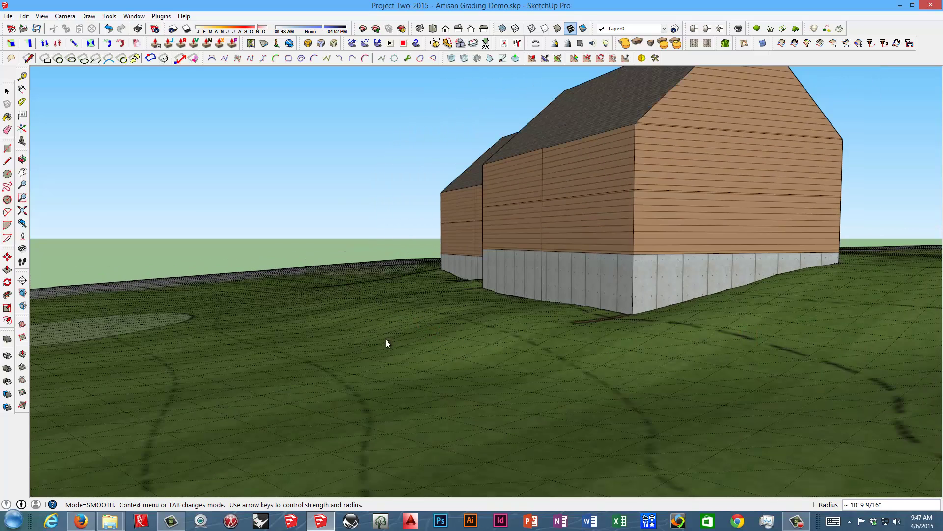
Sculpt and smooth the ground along the outer house's rear foundation wall into a straight, even slope up to the inner corner
middle_drag(386, 343, 675, 337)
mouse_move(339, 330)
middle_down()
mouse_move(564, 333)
mouse_move(365, 311)
middle_up()
scroll(366, 309, up, 3)
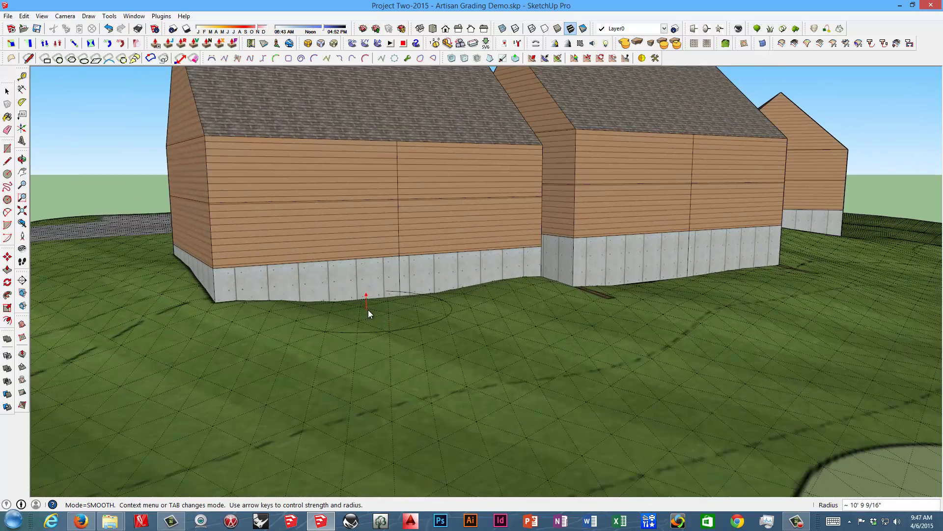
right_click(370, 310)
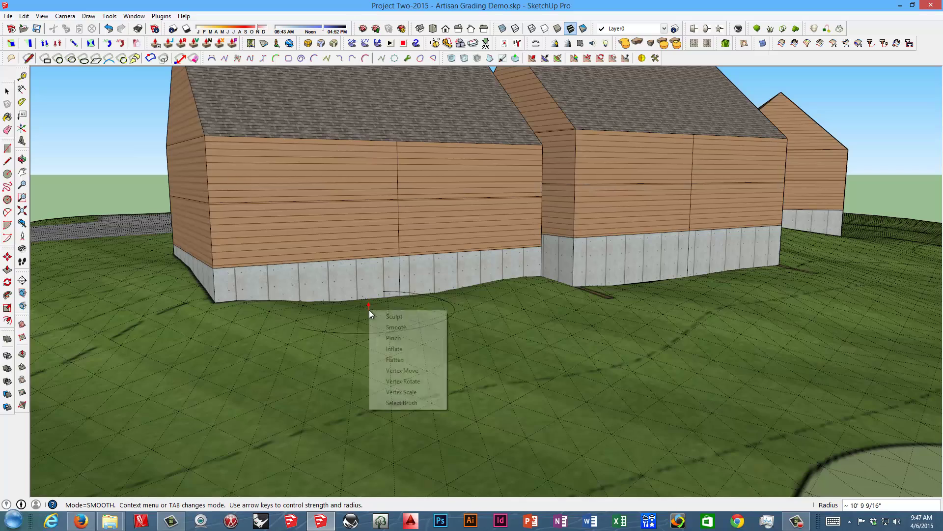
click(396, 317)
middle_drag(374, 302, 385, 356)
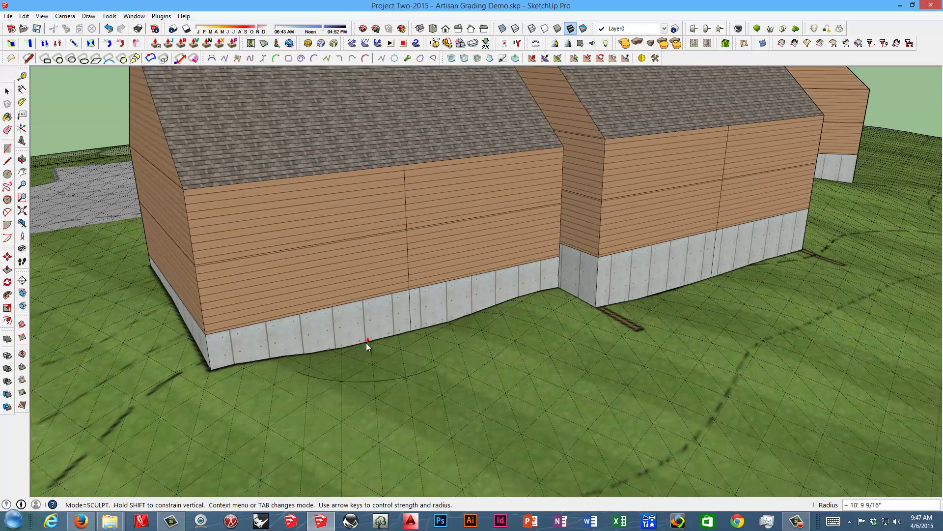
mouse_move(367, 343)
mouse_down()
mouse_move(313, 351)
mouse_move(403, 341)
mouse_move(480, 311)
mouse_move(475, 321)
mouse_move(423, 323)
mouse_move(378, 352)
mouse_move(358, 339)
mouse_move(533, 311)
mouse_move(211, 389)
mouse_move(544, 317)
mouse_up()
right_click(480, 319)
click(505, 333)
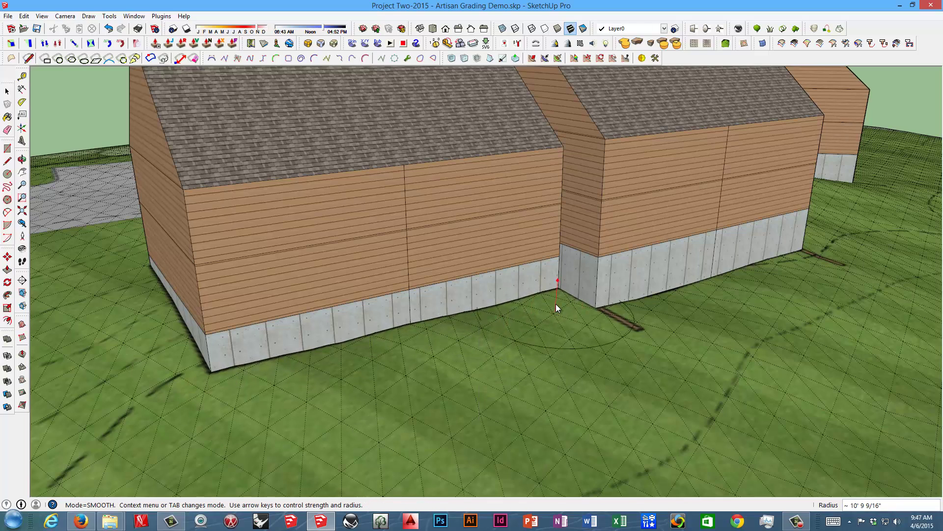
Touch up the drive's bend between the entrance and the parking bays with Sculpt, and set the brush to Smooth
scroll(499, 355, down, 5)
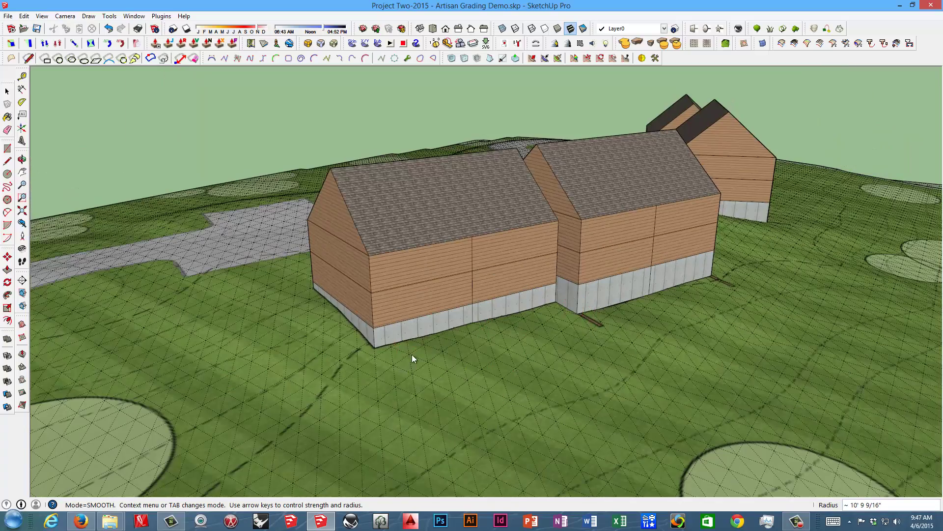
mouse_move(385, 367)
middle_down()
mouse_move(716, 323)
mouse_move(707, 299)
mouse_move(726, 295)
mouse_move(586, 338)
middle_up()
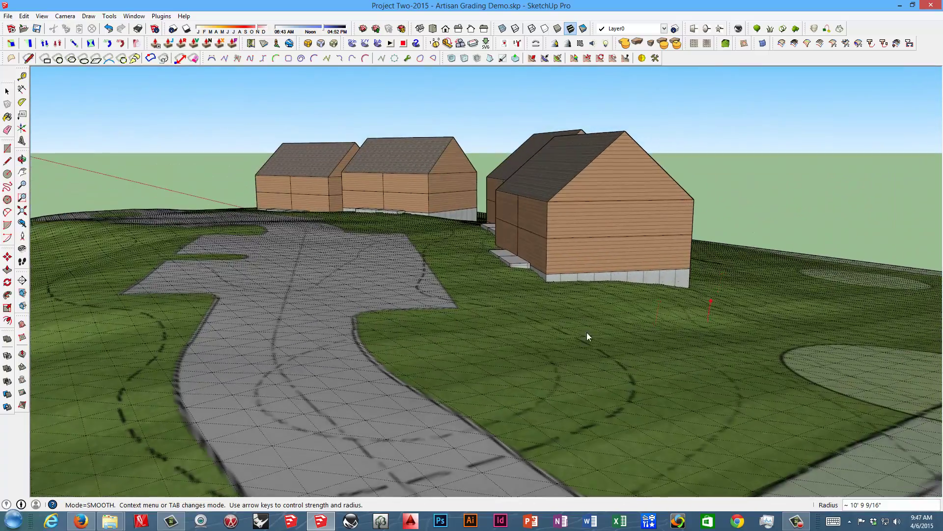
right_click(237, 351)
click(241, 357)
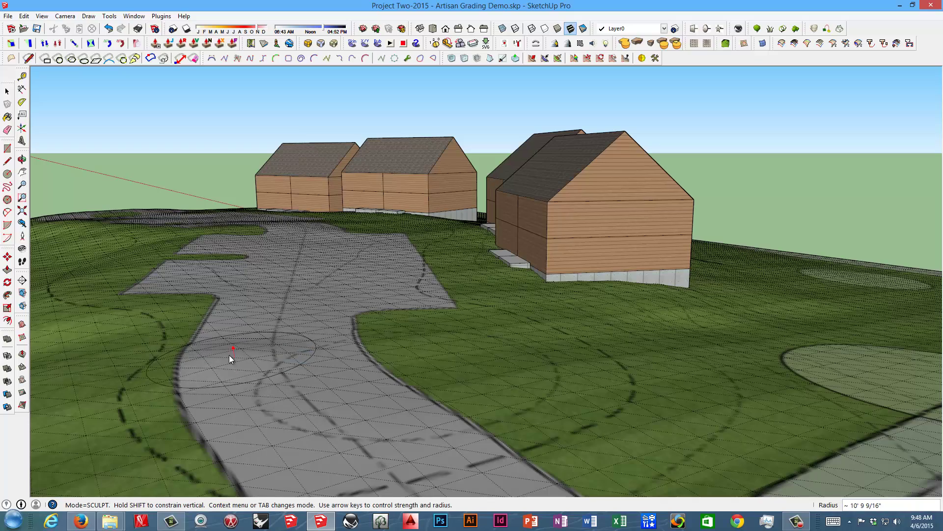
mouse_move(231, 326)
middle_down()
mouse_move(340, 296)
mouse_move(237, 309)
middle_up()
right_click(237, 306)
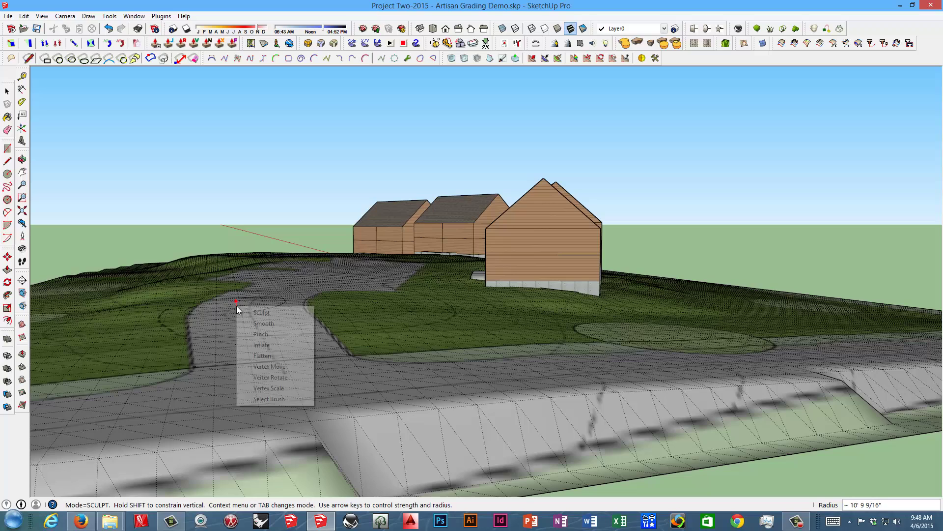
click(256, 324)
Even out the ground along the drive with Smooth and return to Sculpt for the grass slope beside its bend
scroll(251, 305, up, 3)
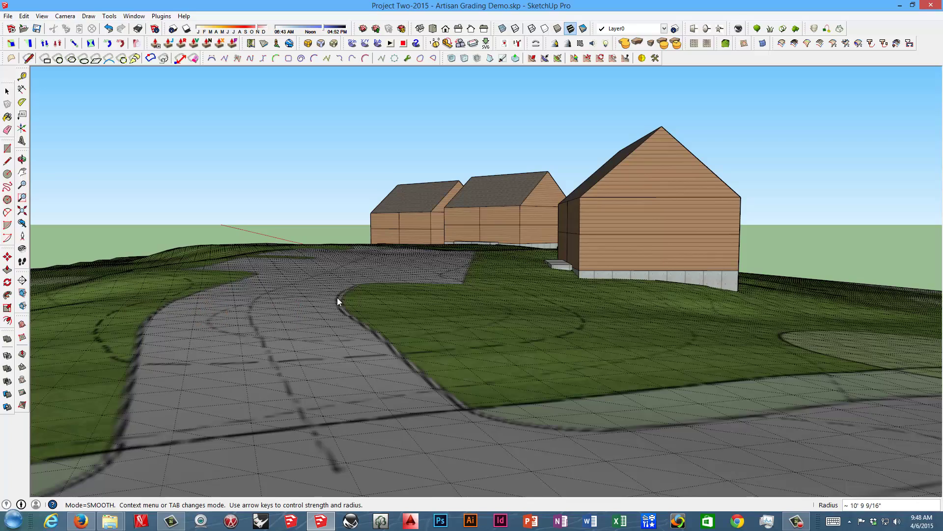
middle_drag(320, 308, 258, 307)
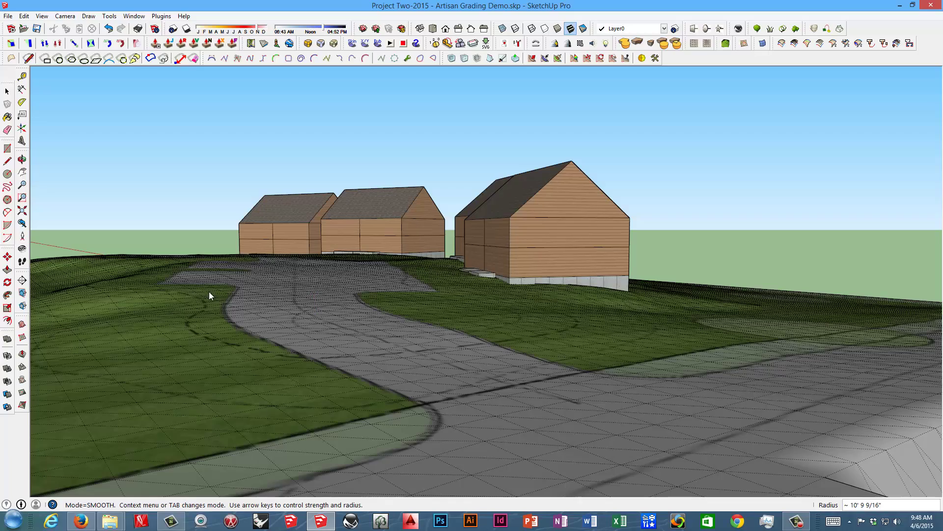
middle_drag(187, 313, 254, 320)
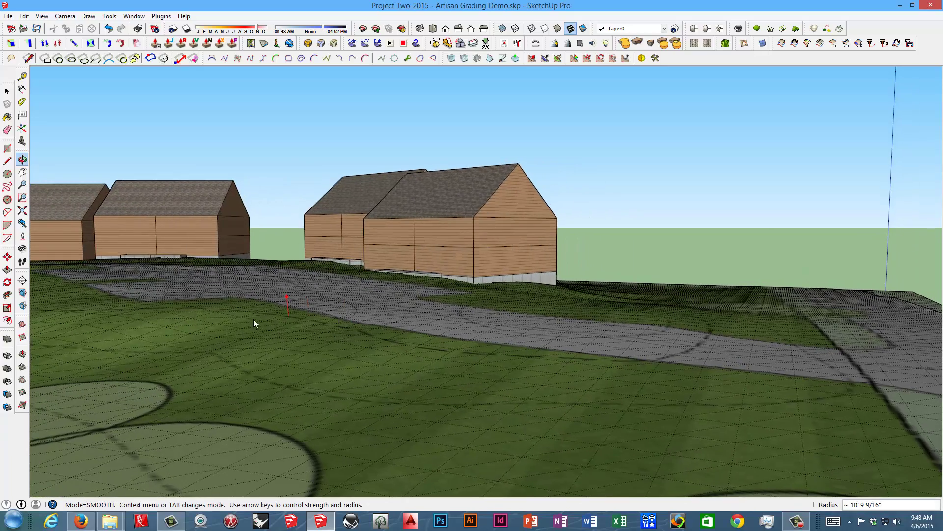
middle_drag(303, 337, 211, 335)
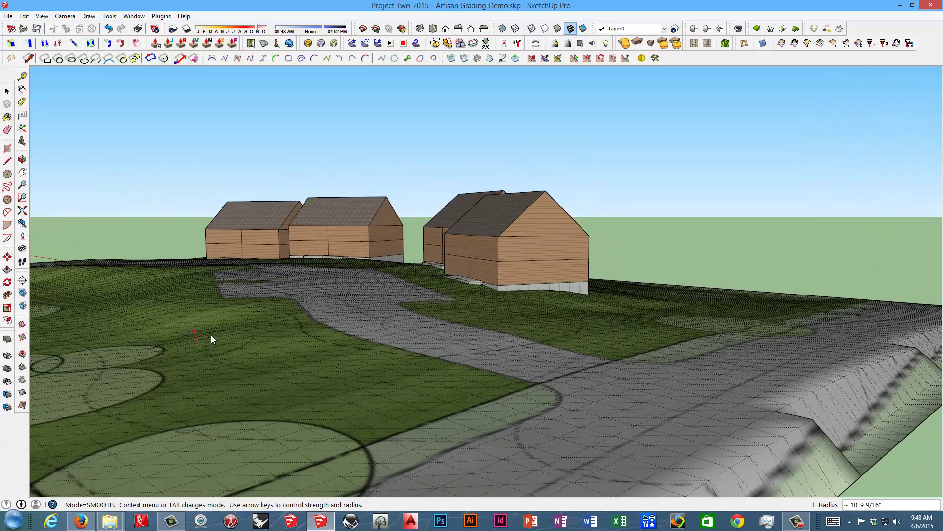
right_click(234, 329)
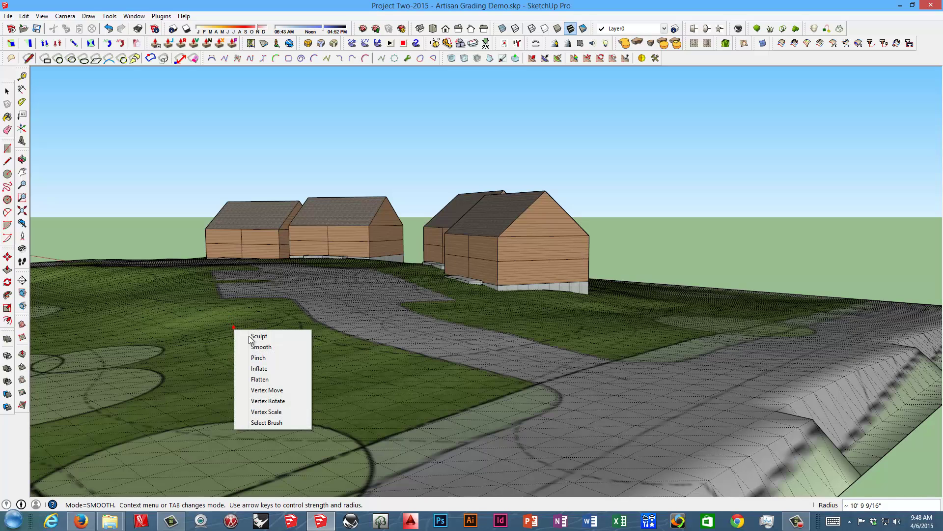
click(243, 336)
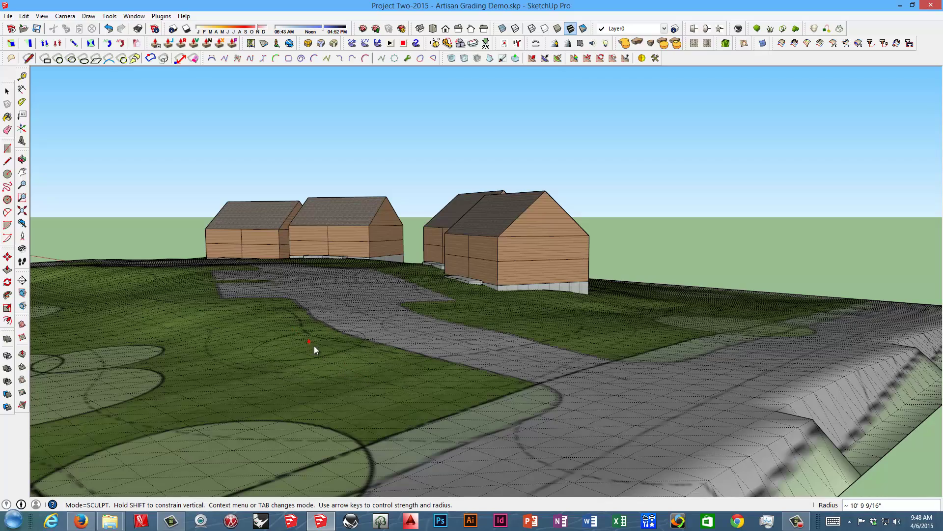
Check the drive's profile from the road and switch to Smooth to blend the drive edge just below the parking bays
middle_drag(314, 346, 250, 361)
scroll(249, 362, down, 2)
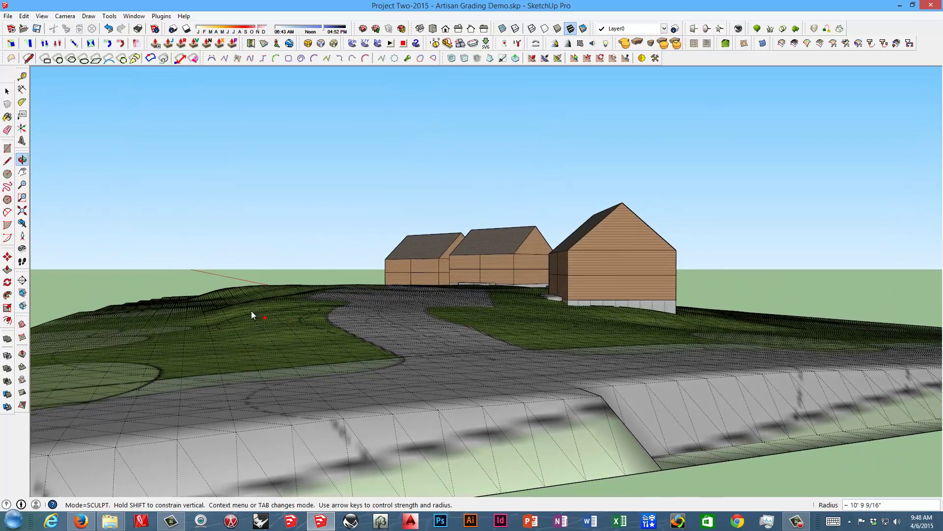
scroll(251, 310, up, 6)
middle_drag(223, 294, 267, 329)
scroll(408, 355, up, 1)
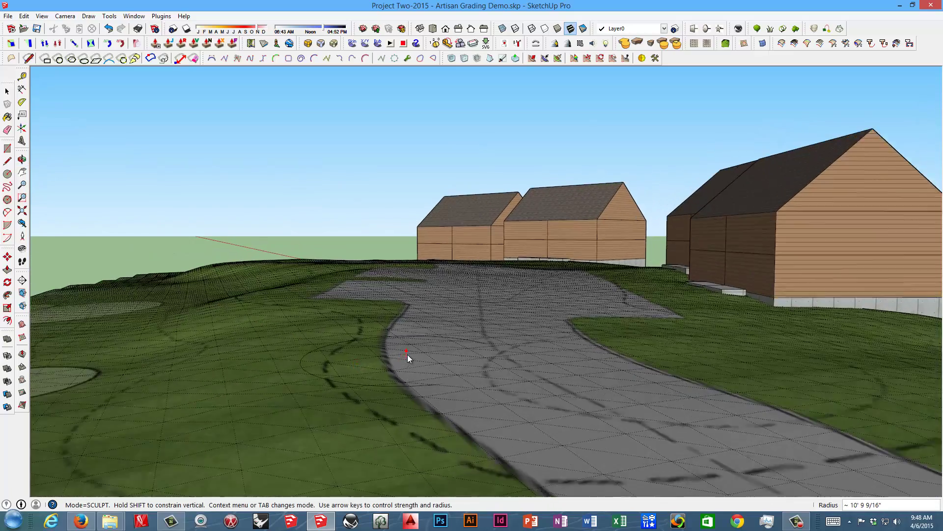
scroll(408, 347, down, 2)
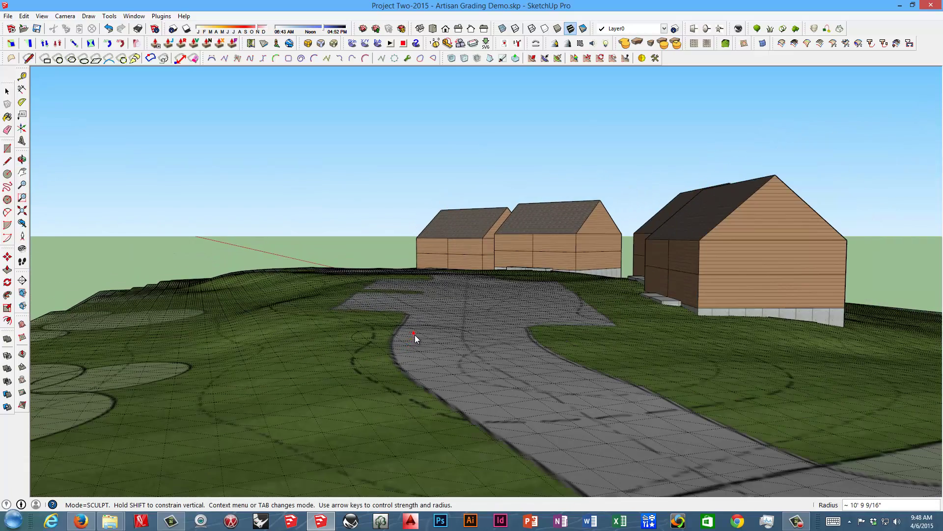
right_click(416, 334)
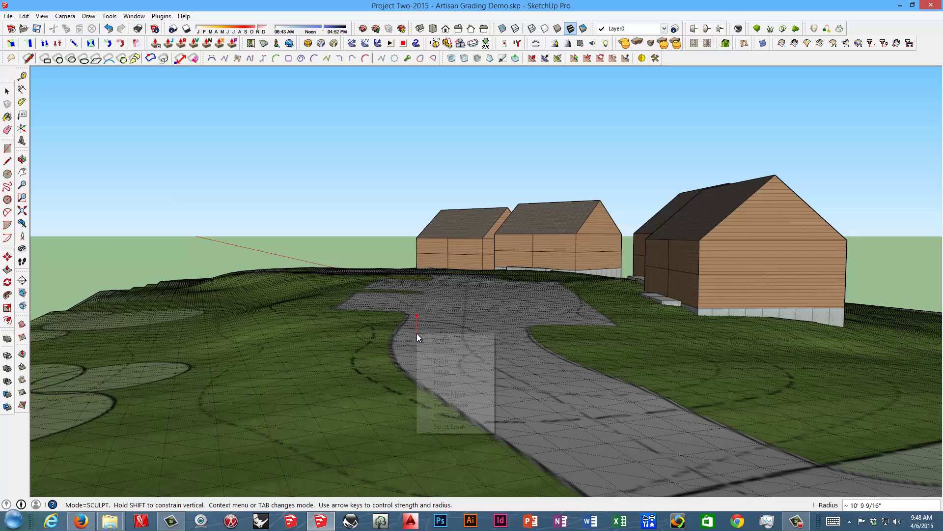
click(445, 350)
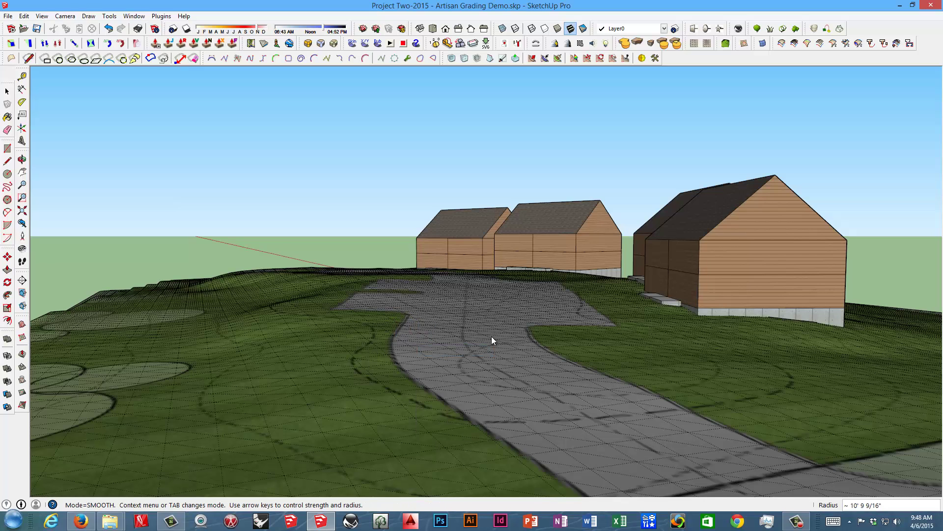
Look over the graded site as a whole and turn off the display of hidden geometry
middle_drag(353, 361, 344, 322)
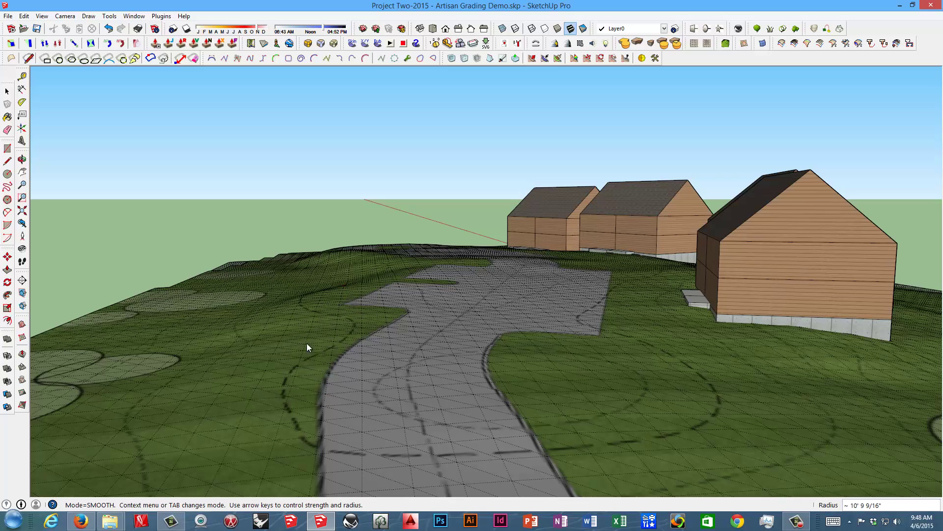
middle_drag(364, 337, 479, 316)
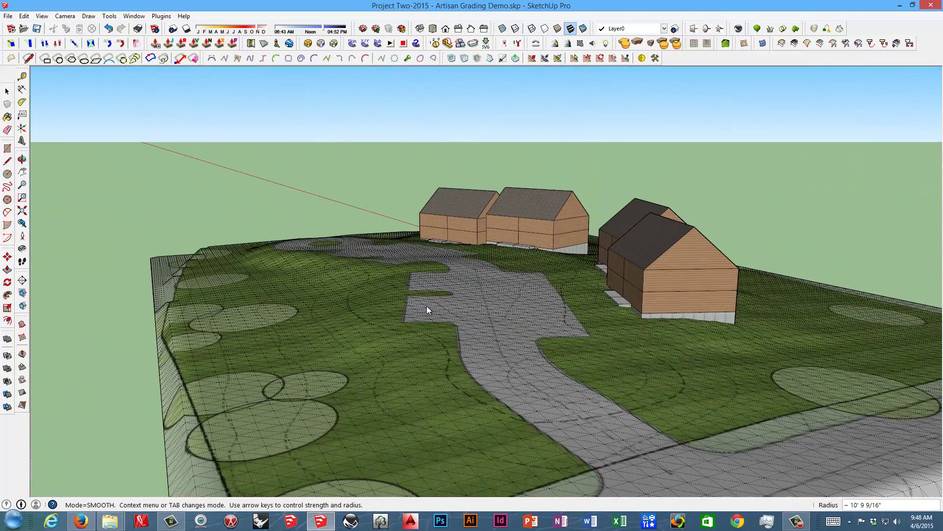
scroll(363, 294, down, 5)
middle_drag(330, 288, 415, 324)
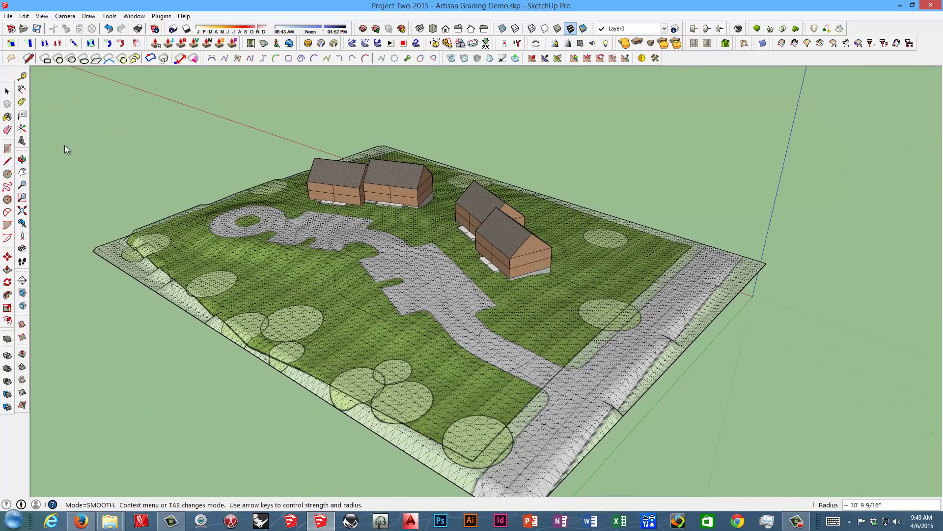
click(45, 16)
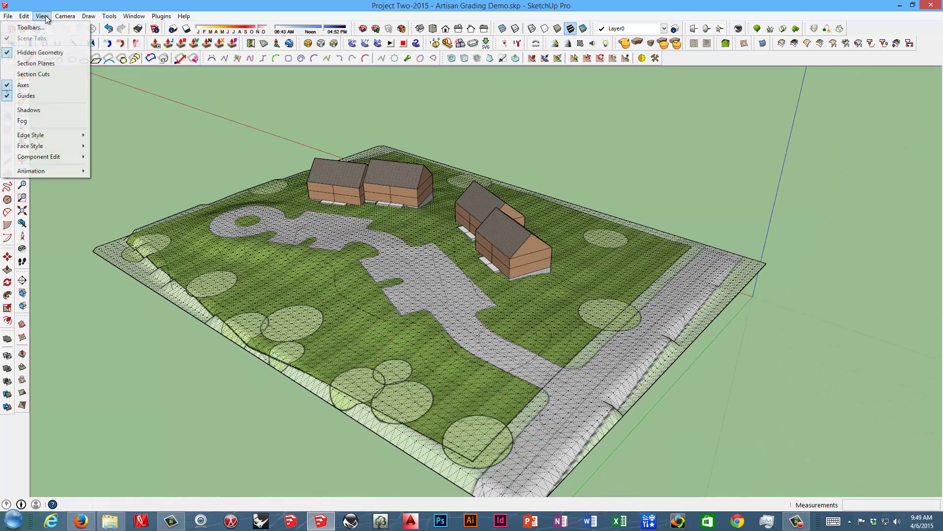
click(40, 52)
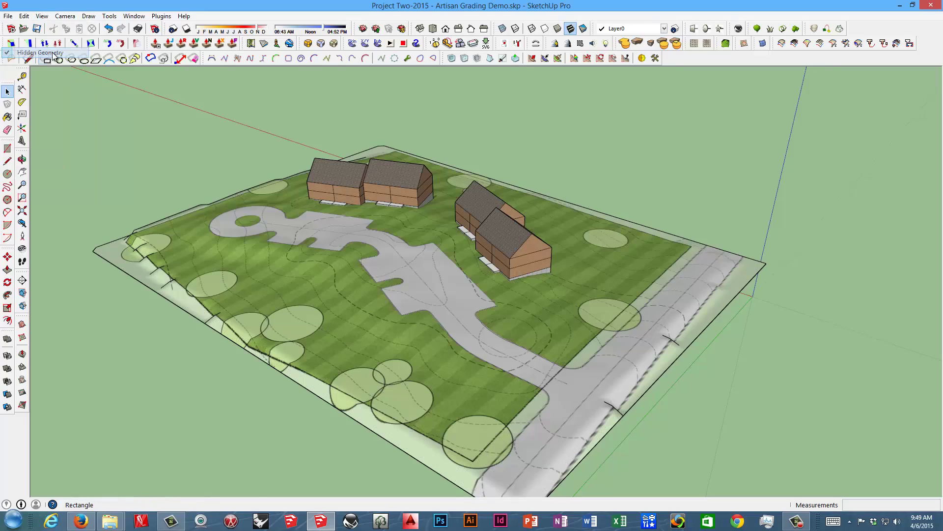
Select the entire connected terrain mesh and make it a group
click(409, 291)
double_click(409, 293)
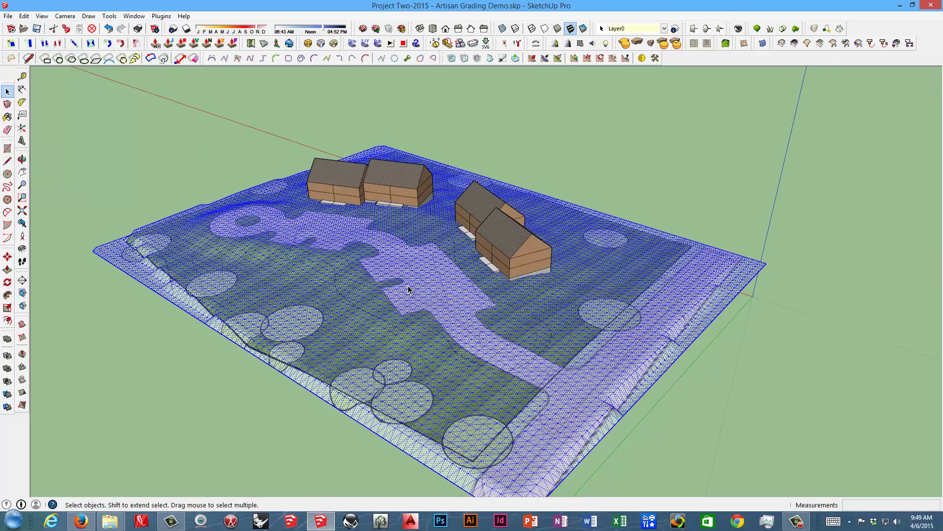
right_click(421, 280)
click(443, 298)
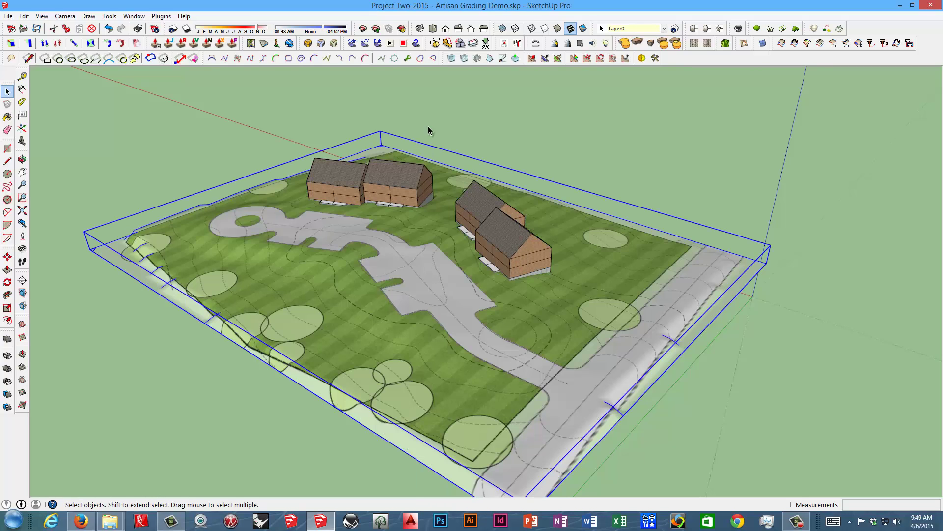
Generate contour lines on the terrain group with a spacing of 1'
click(163, 16)
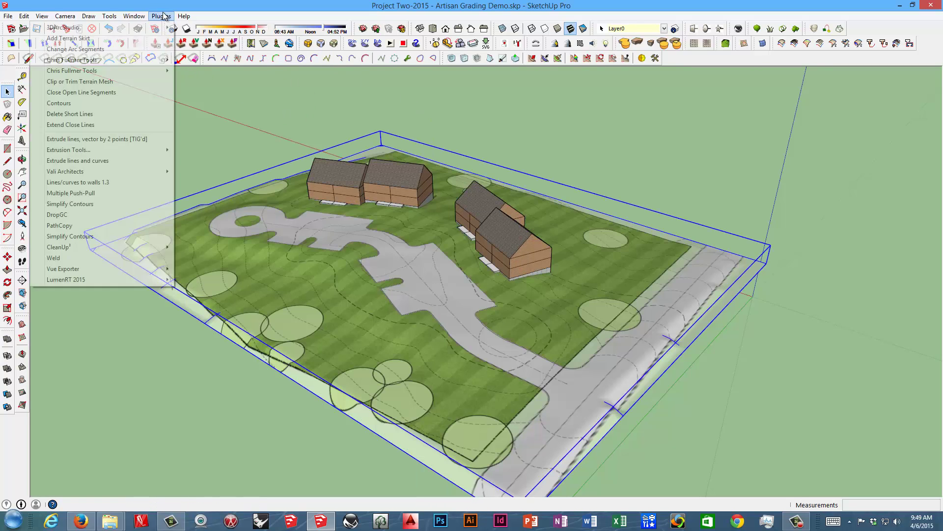
click(110, 102)
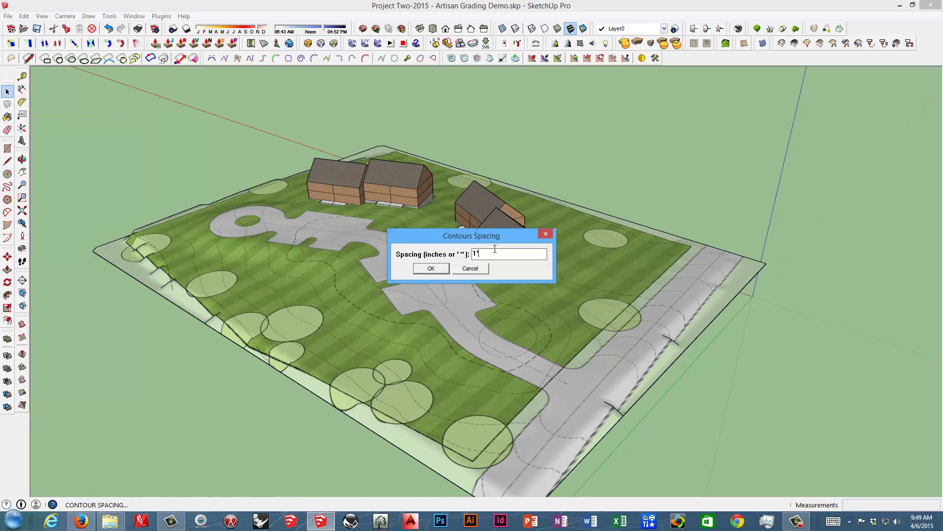
text(1')
key(Return)
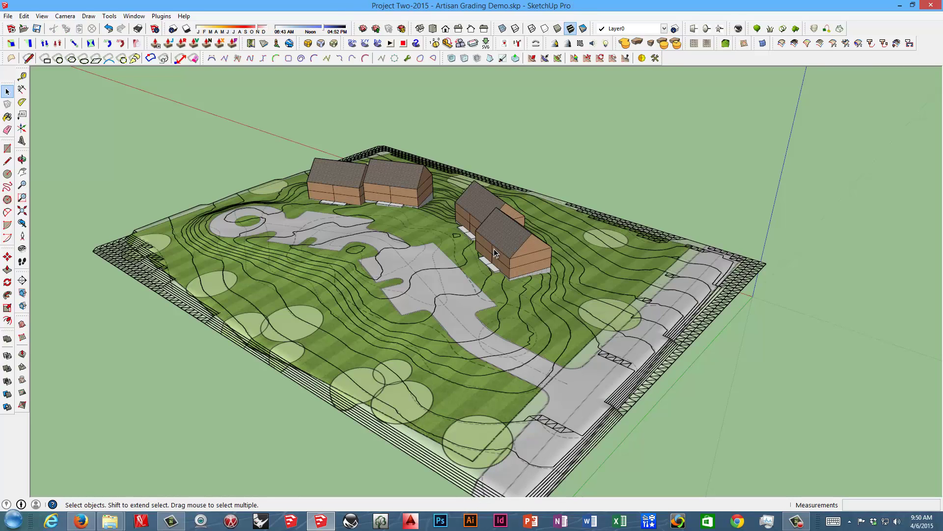
Examine the new contour lines around the turnaround, the parking bays and the fronts of the houses
middle_drag(494, 249, 337, 334)
scroll(227, 373, up, 5)
middle_drag(239, 352, 432, 264)
scroll(483, 232, up, 3)
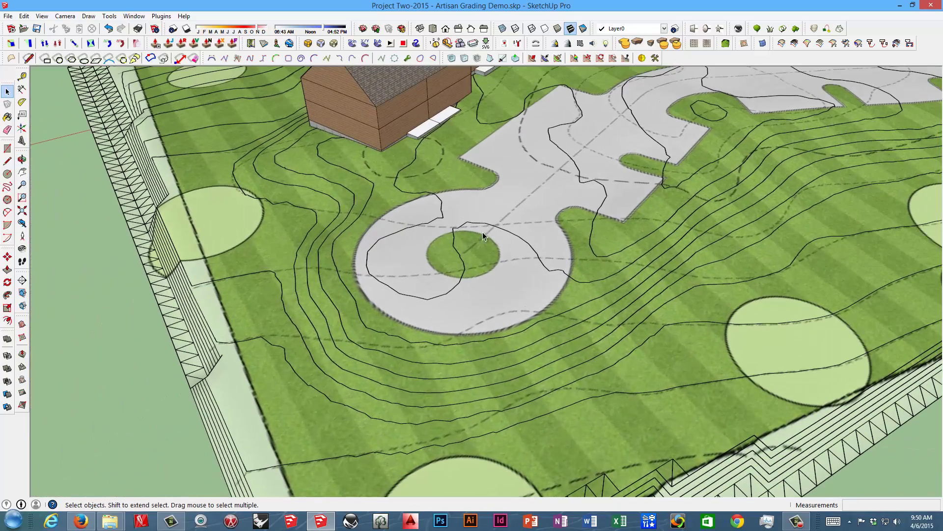
scroll(477, 254, down, 3)
middle_drag(513, 243, 431, 309)
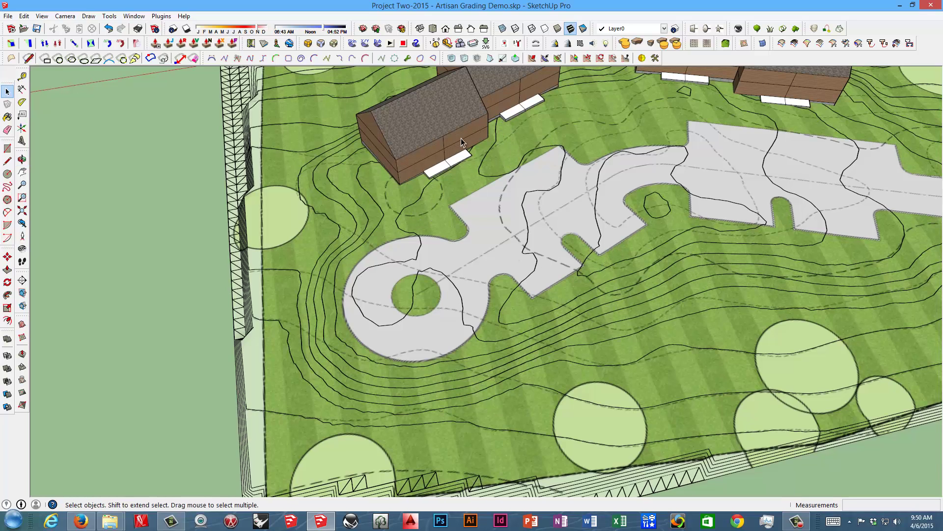
scroll(509, 143, up, 3)
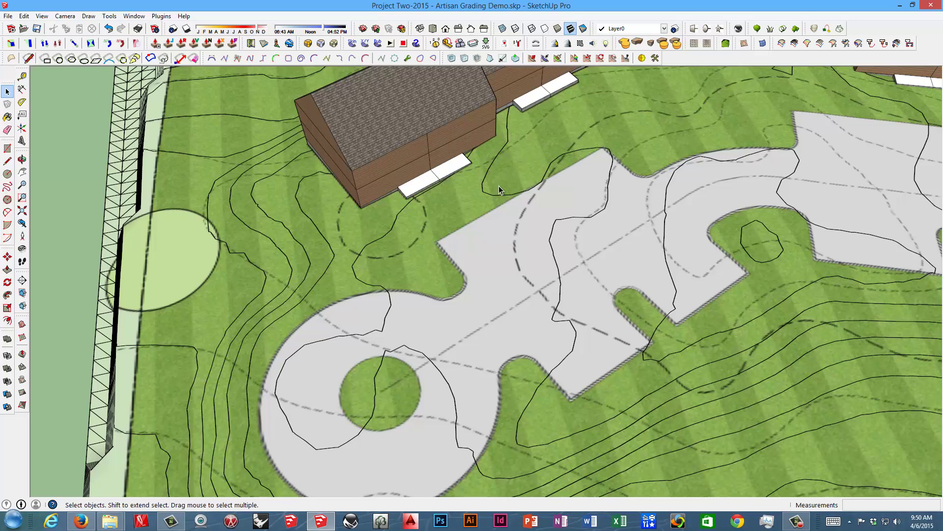
scroll(487, 237, down, 8)
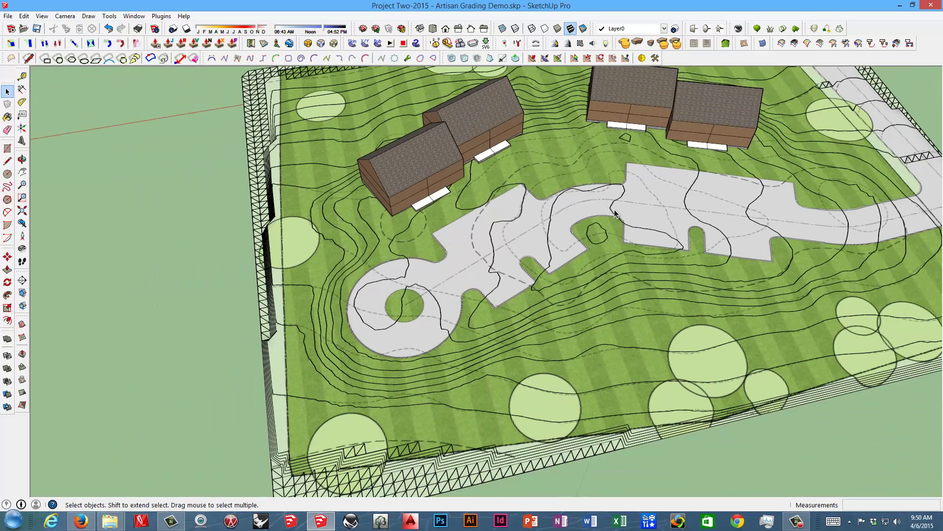
middle_drag(615, 213, 565, 214)
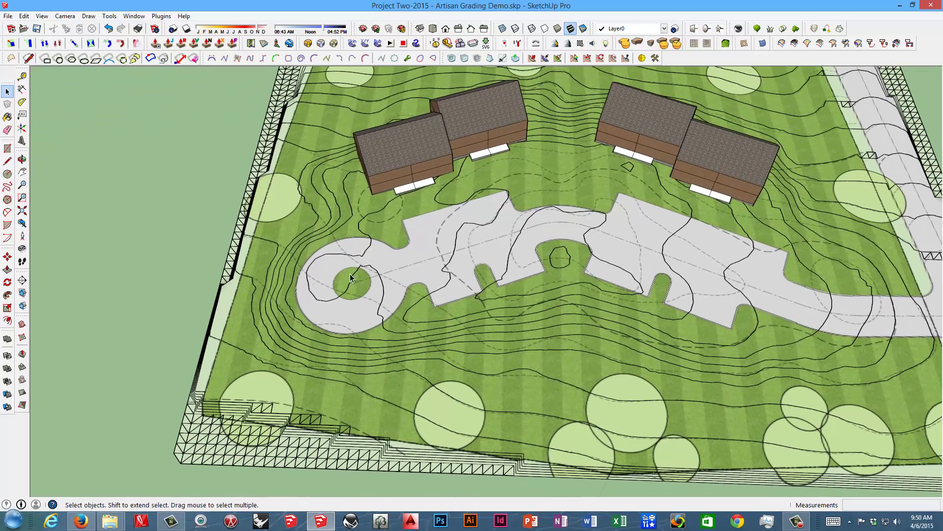
Examine how the contour lines run across the drive and around the house foundations, ending with the view from the road
middle_drag(655, 209, 461, 109)
middle_drag(774, 340, 690, 283)
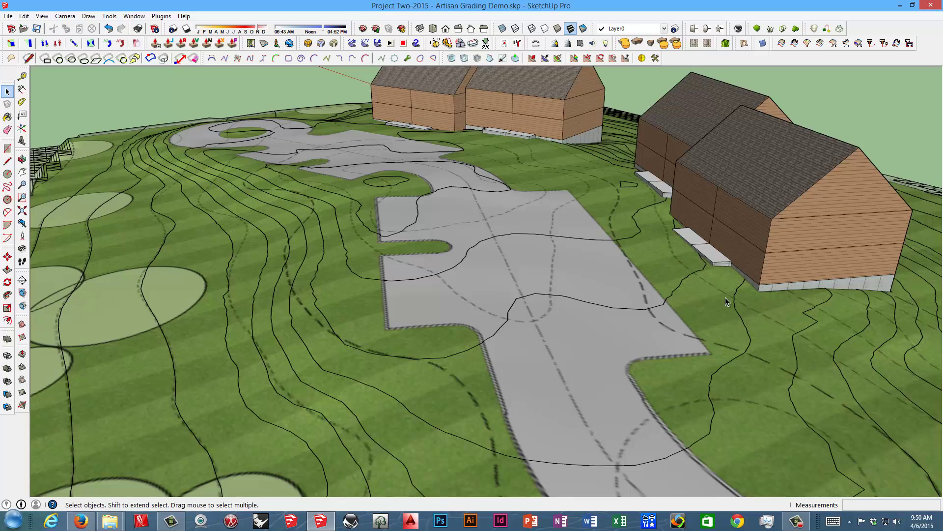
middle_drag(593, 230, 677, 202)
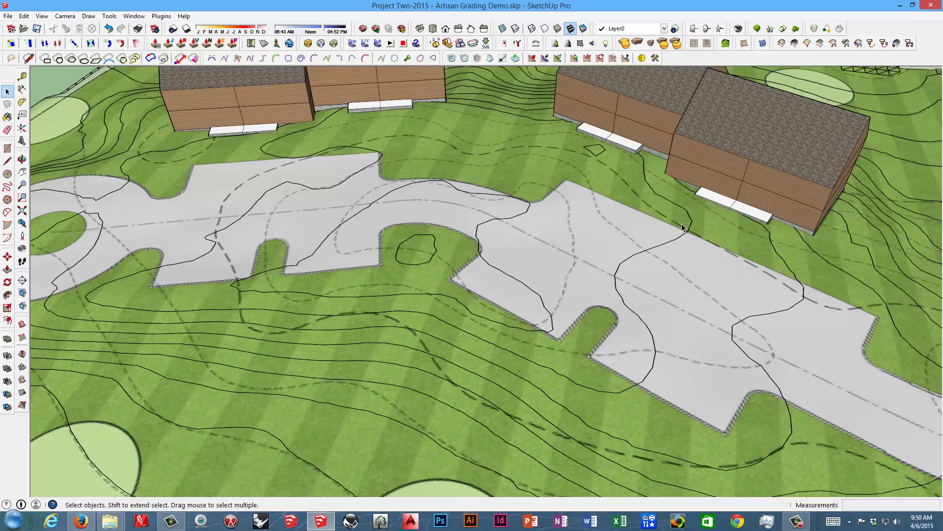
middle_drag(679, 205, 612, 229)
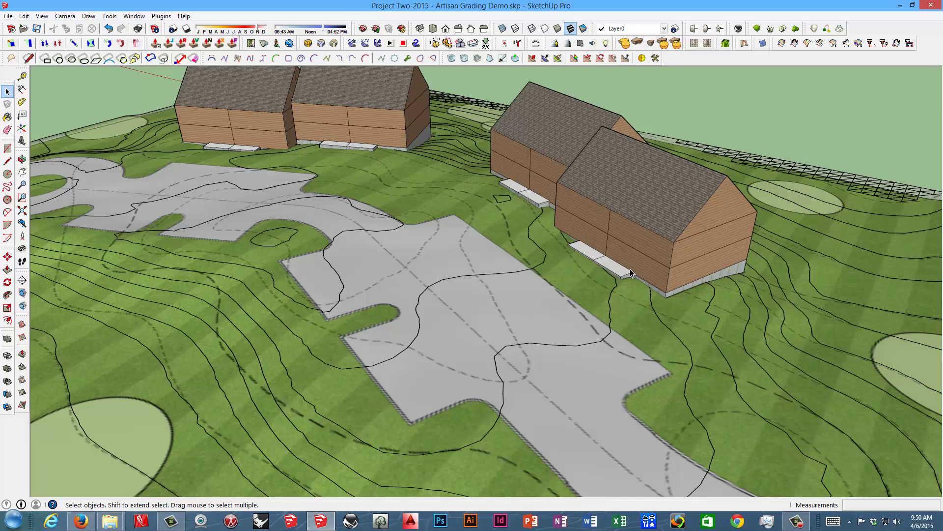
middle_drag(632, 274, 481, 201)
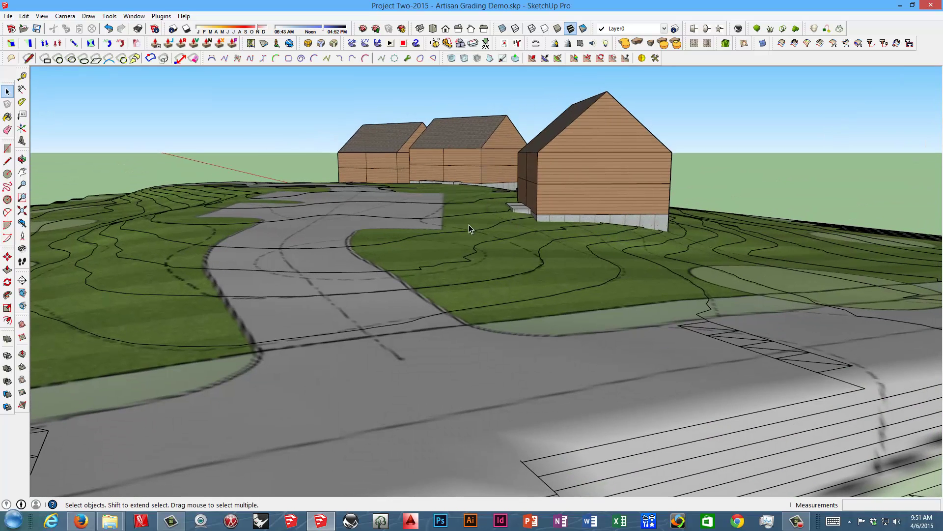
scroll(562, 204, down, 8)
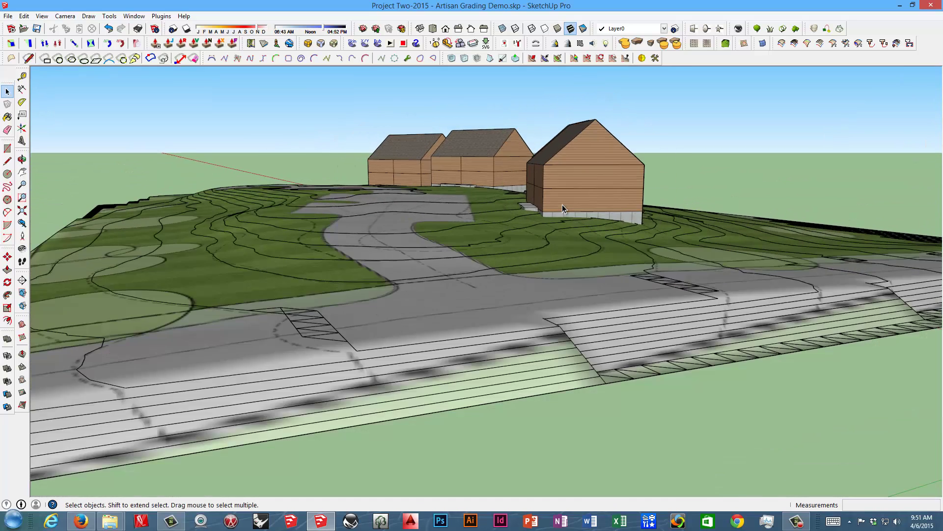
Examine the contour lines on the slope behind the houses, from above and at ground level along the foundations
middle_drag(562, 204, 311, 325)
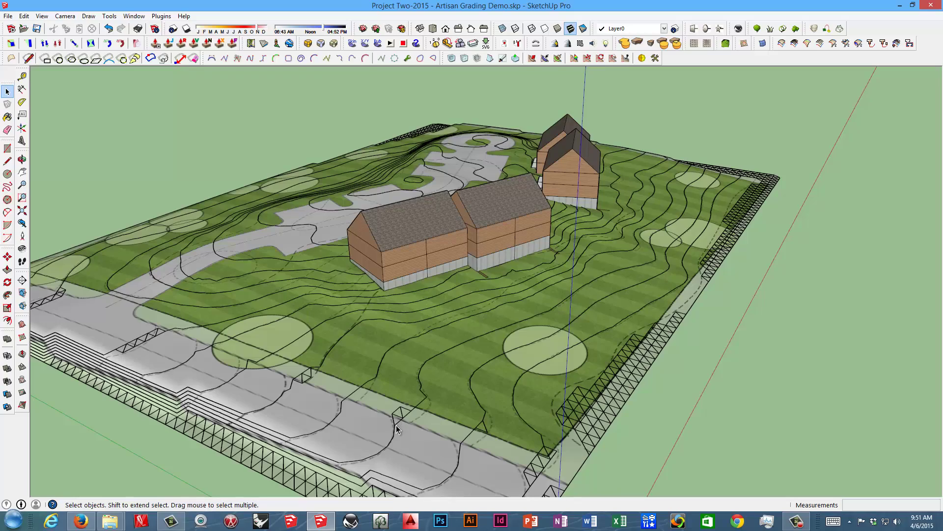
scroll(565, 264, down, 3)
middle_drag(565, 264, 322, 343)
scroll(665, 297, up, 5)
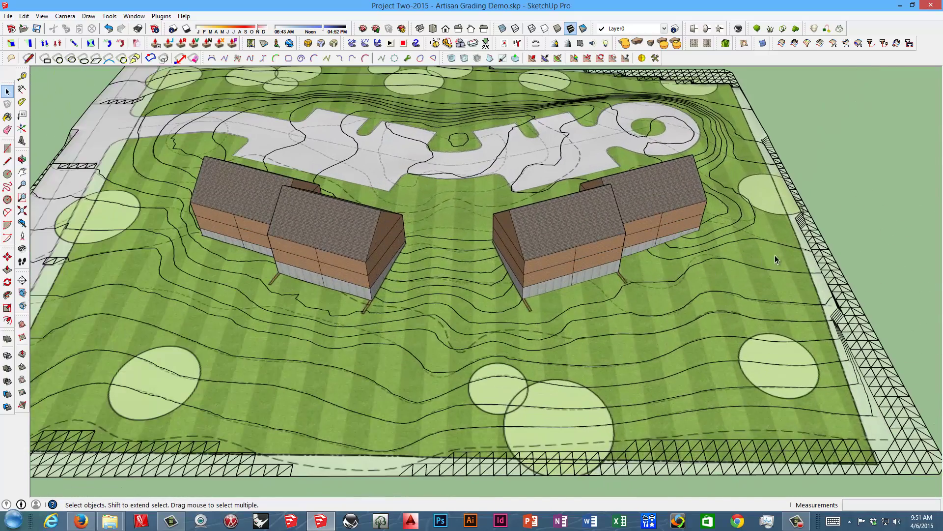
middle_drag(775, 255, 765, 264)
scroll(726, 358, up, 2)
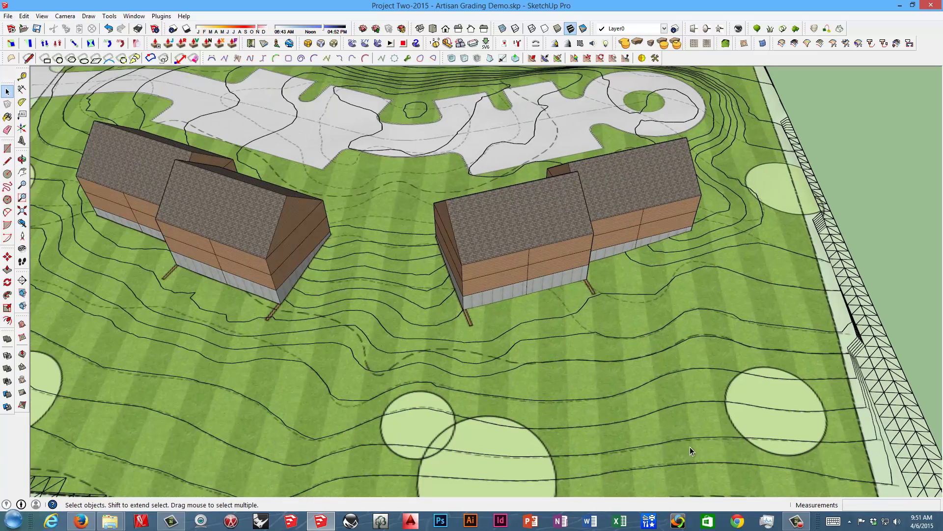
middle_drag(453, 301, 466, 201)
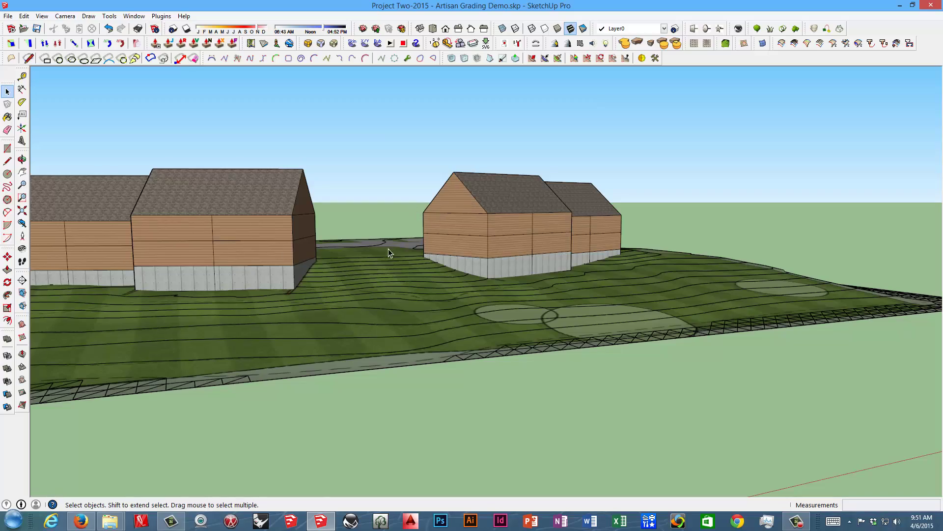
middle_drag(388, 253, 471, 310)
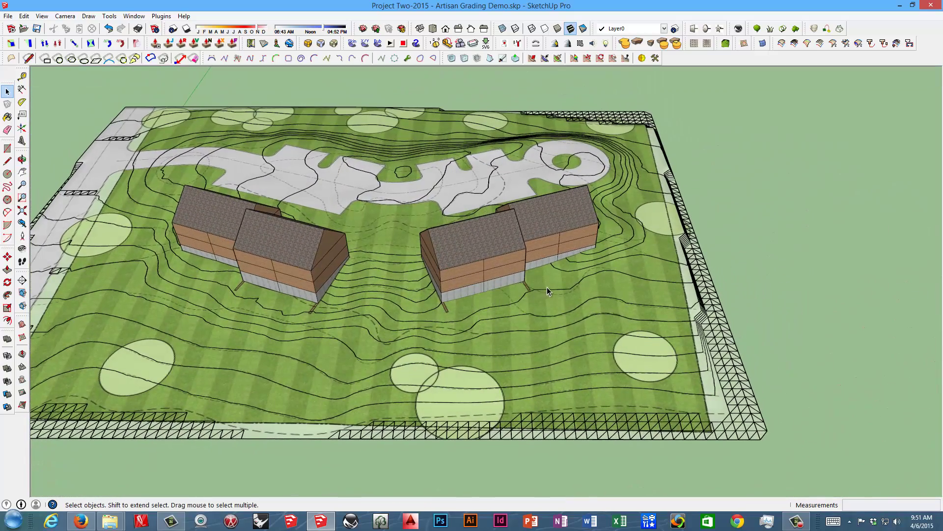
Examine the contour lines beside the end house and around the turnaround, ending with overviews of the whole graded site
middle_drag(547, 287, 505, 310)
scroll(666, 256, up, 5)
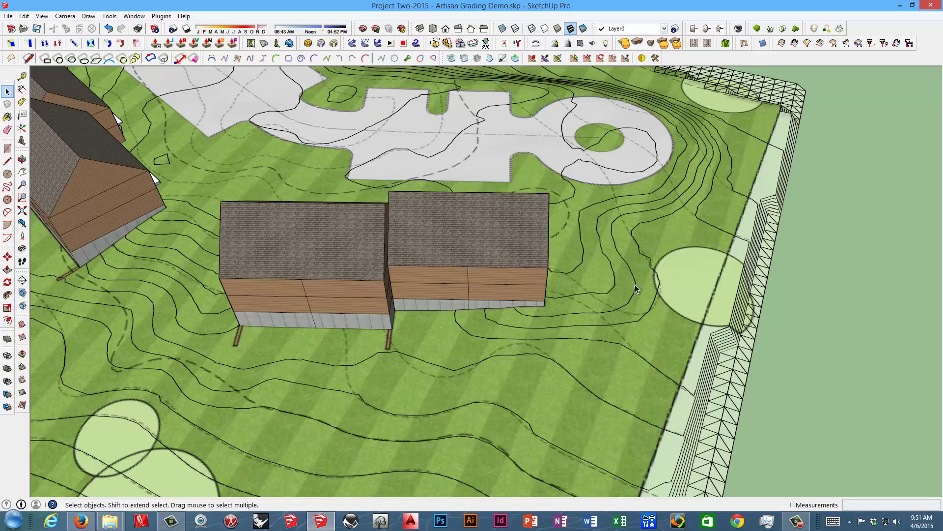
scroll(621, 223, down, 5)
middle_drag(621, 223, 433, 176)
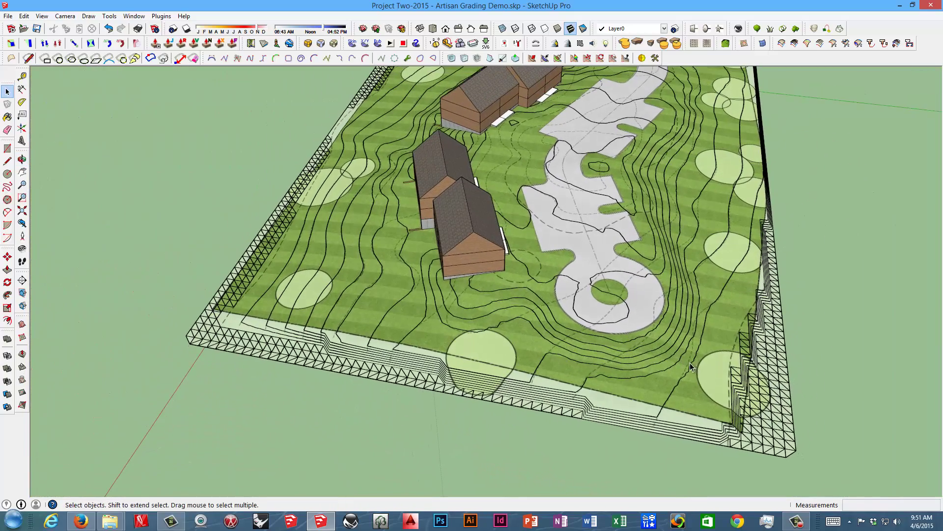
middle_drag(400, 273, 261, 301)
scroll(704, 266, up, 3)
scroll(701, 270, down, 4)
middle_drag(189, 271, 177, 362)
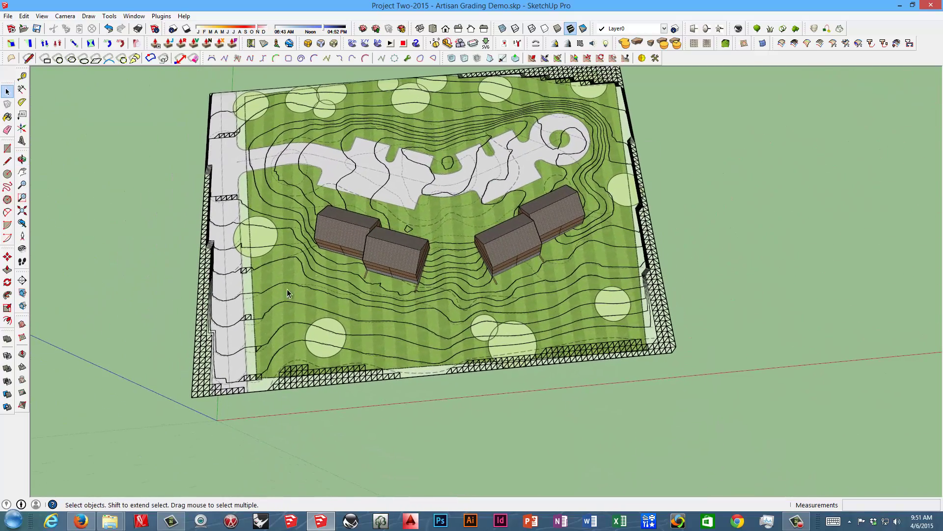
middle_drag(426, 191, 376, 286)
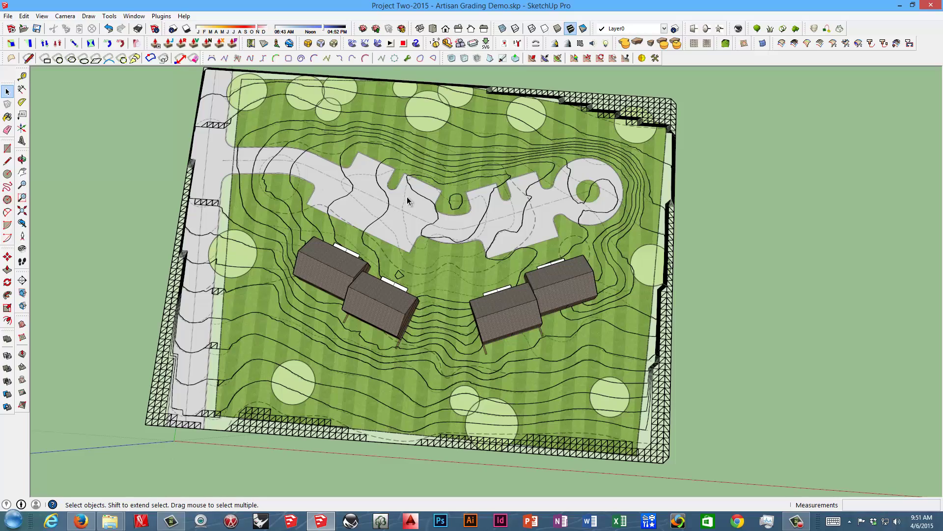
middle_drag(522, 328, 197, 243)
middle_drag(458, 330, 362, 358)
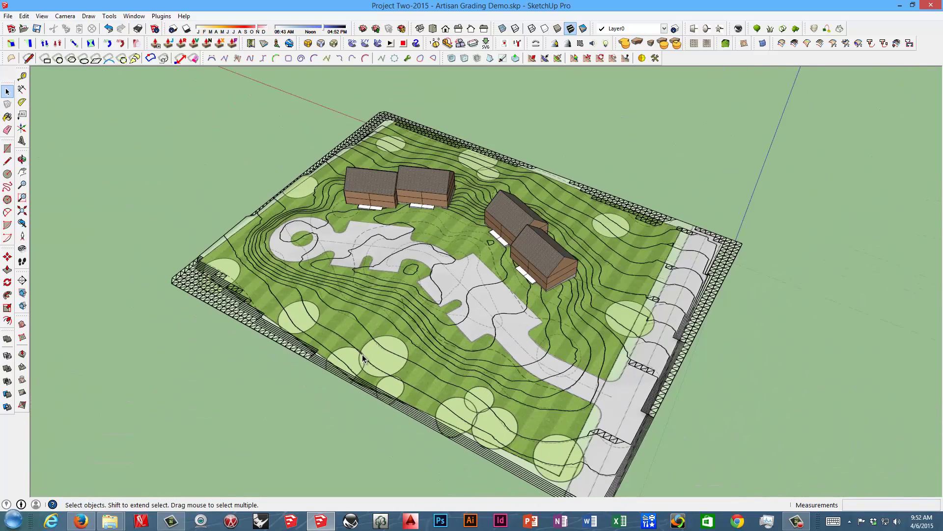